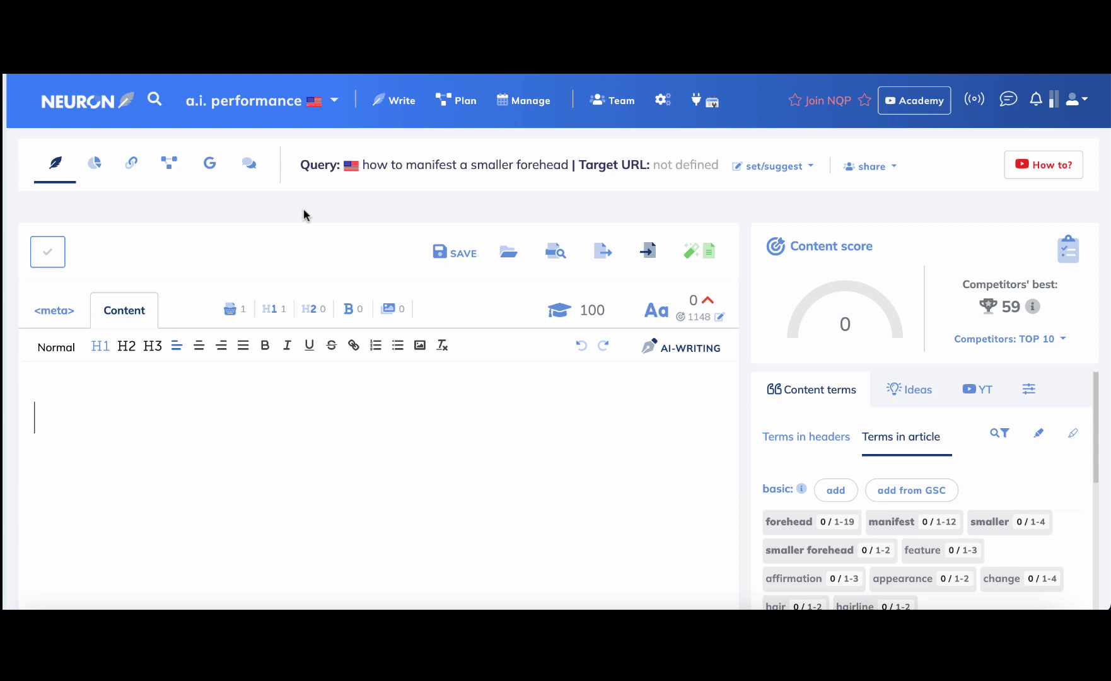
# Step: Examine the competitors' H2 header ideas and the basic and extended terms recommended for the article
pyautogui.click(930, 405)
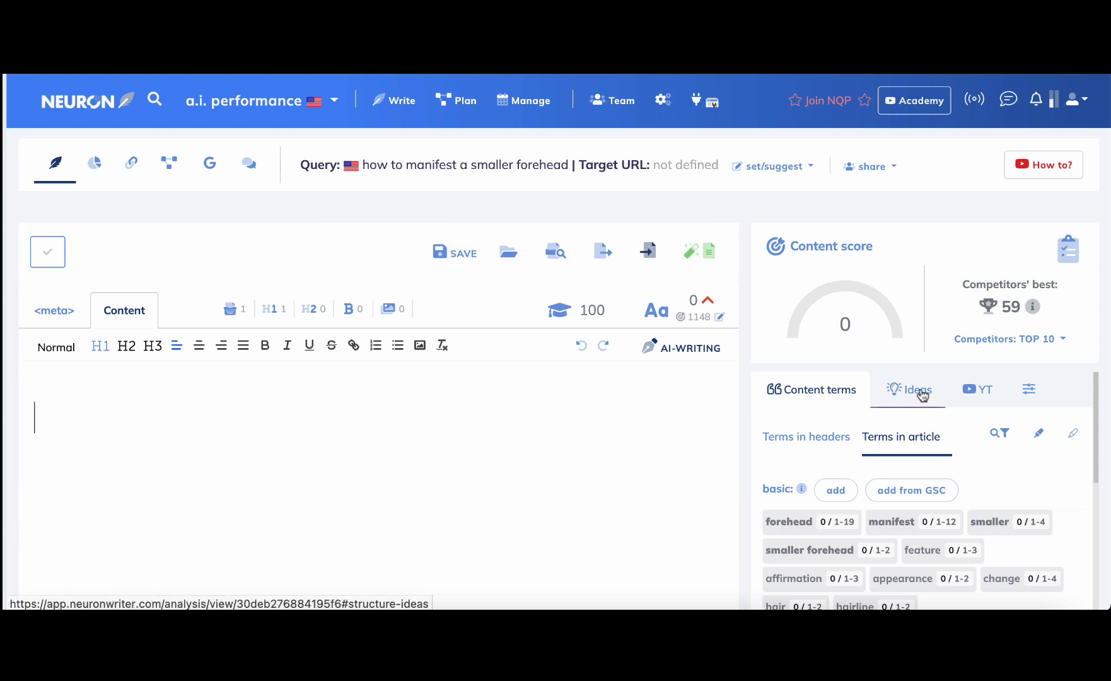
pyautogui.scroll(-2, 941, 412)
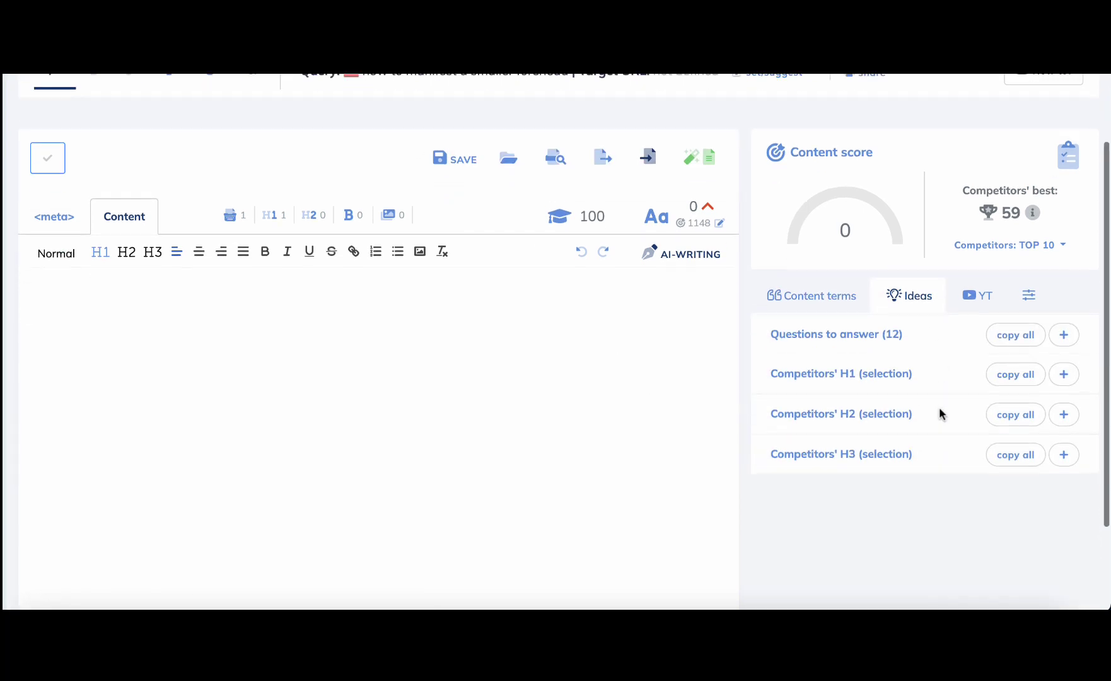
pyautogui.click(1066, 415)
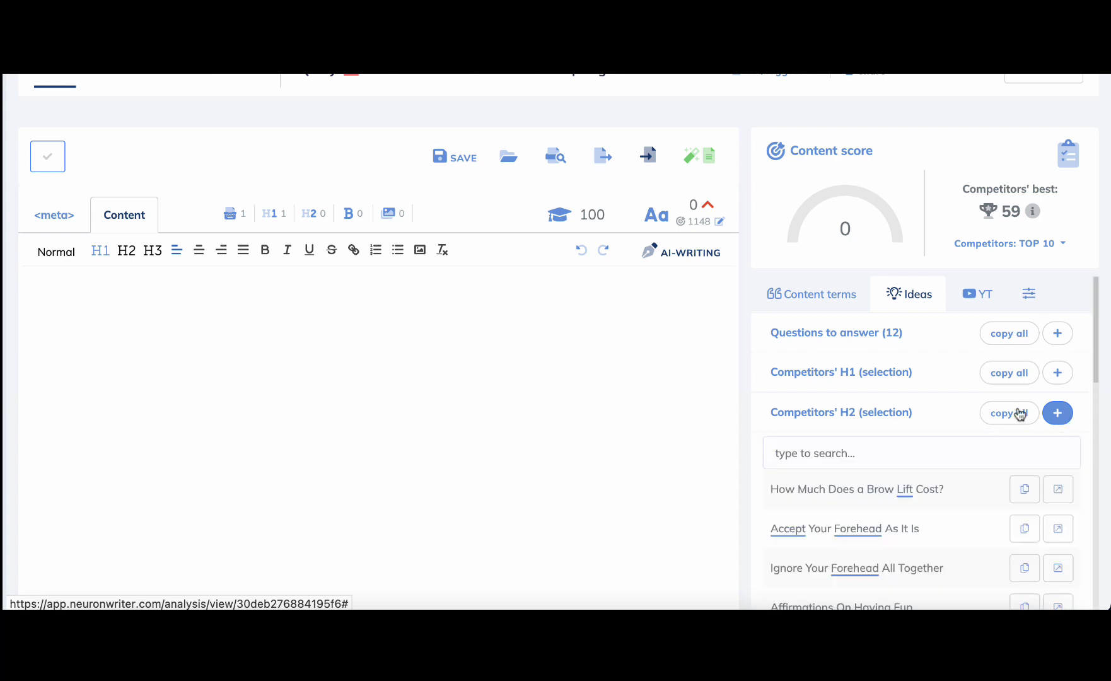
pyautogui.scroll(-3, 911, 390)
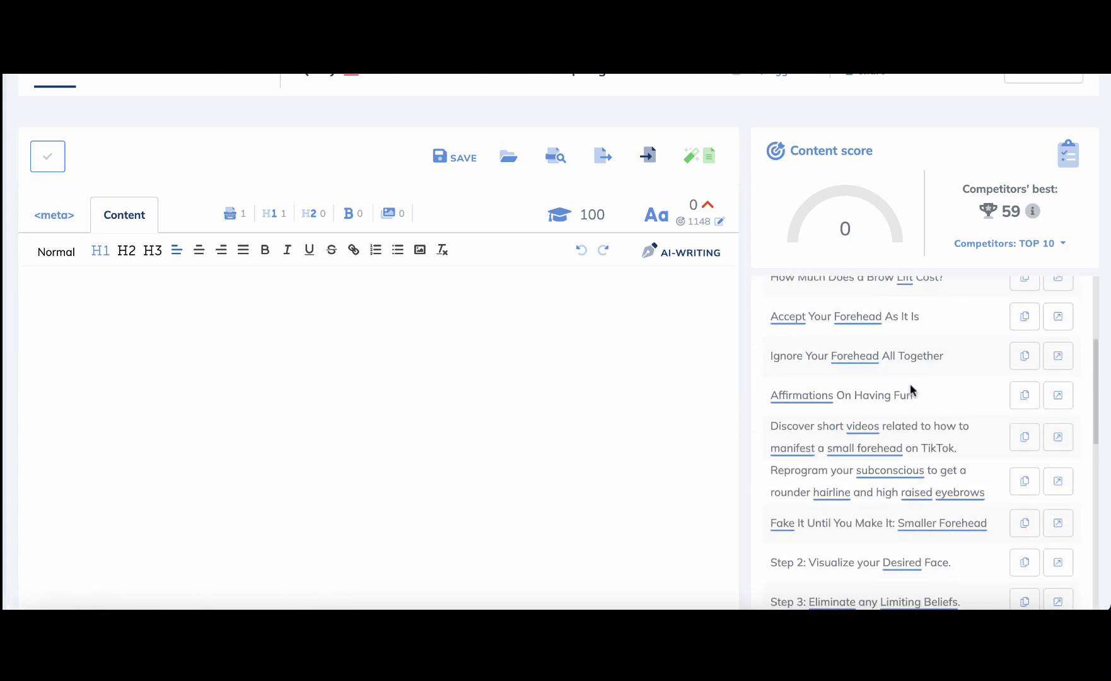
pyautogui.scroll(3, 910, 390)
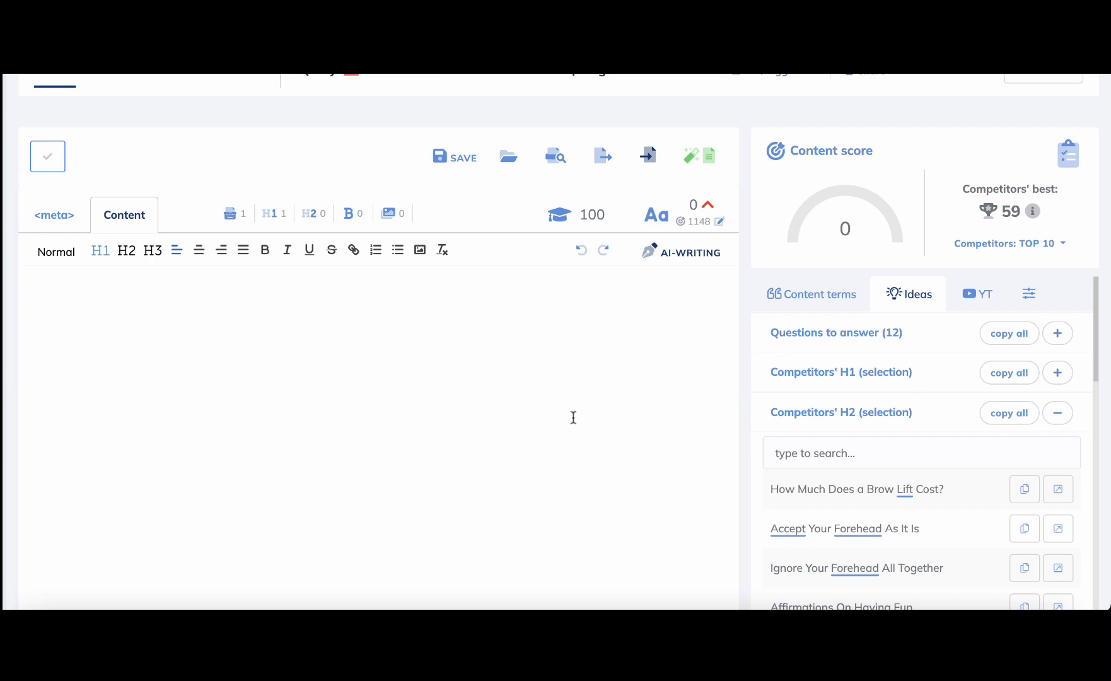
pyautogui.click(838, 304)
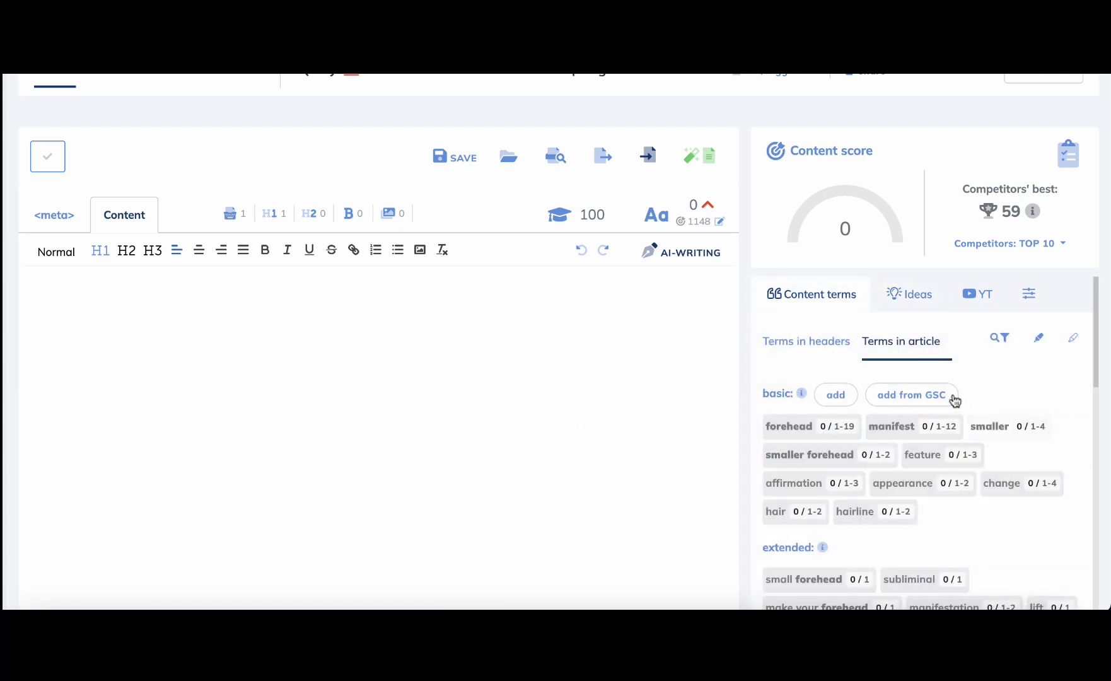
pyautogui.scroll(-4, 971, 433)
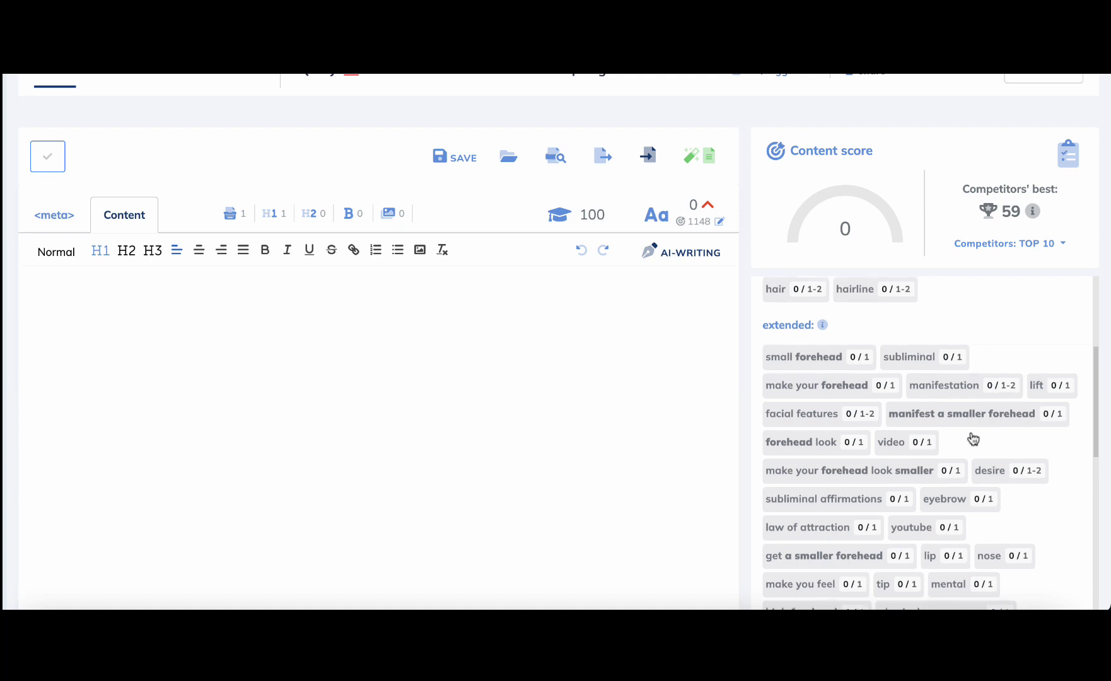
pyautogui.scroll(4, 971, 437)
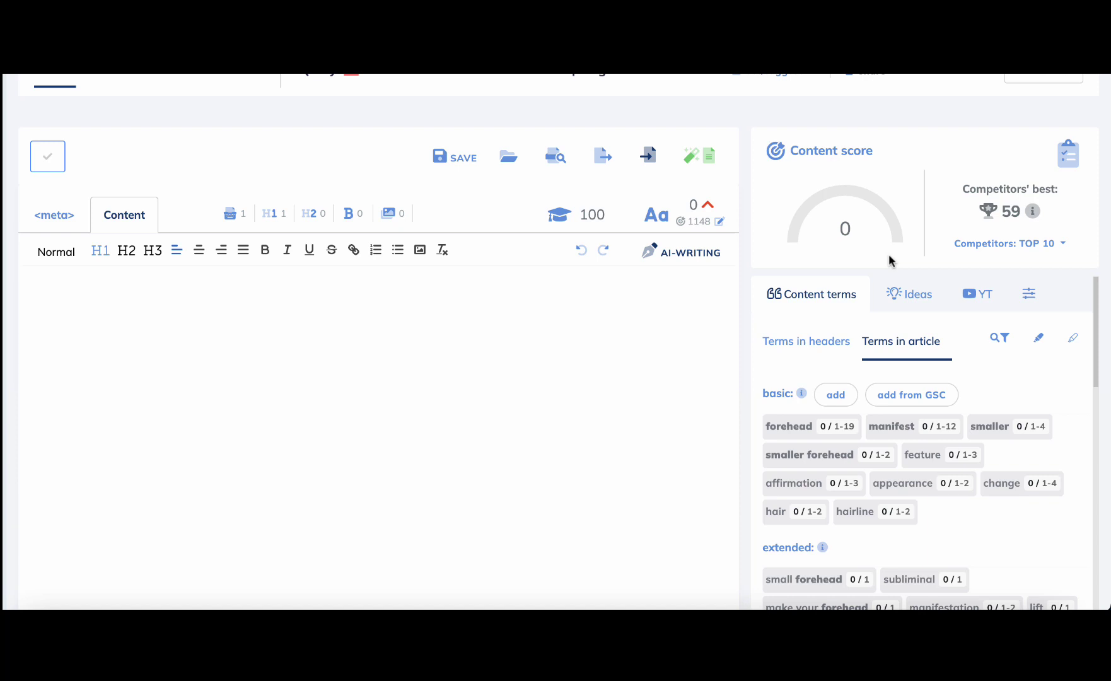
# Step: Copy the query "how to manifest a smaller forehead" into the article as its H1 heading and capitalize the first letter
pyautogui.scroll(3, 235, 361)
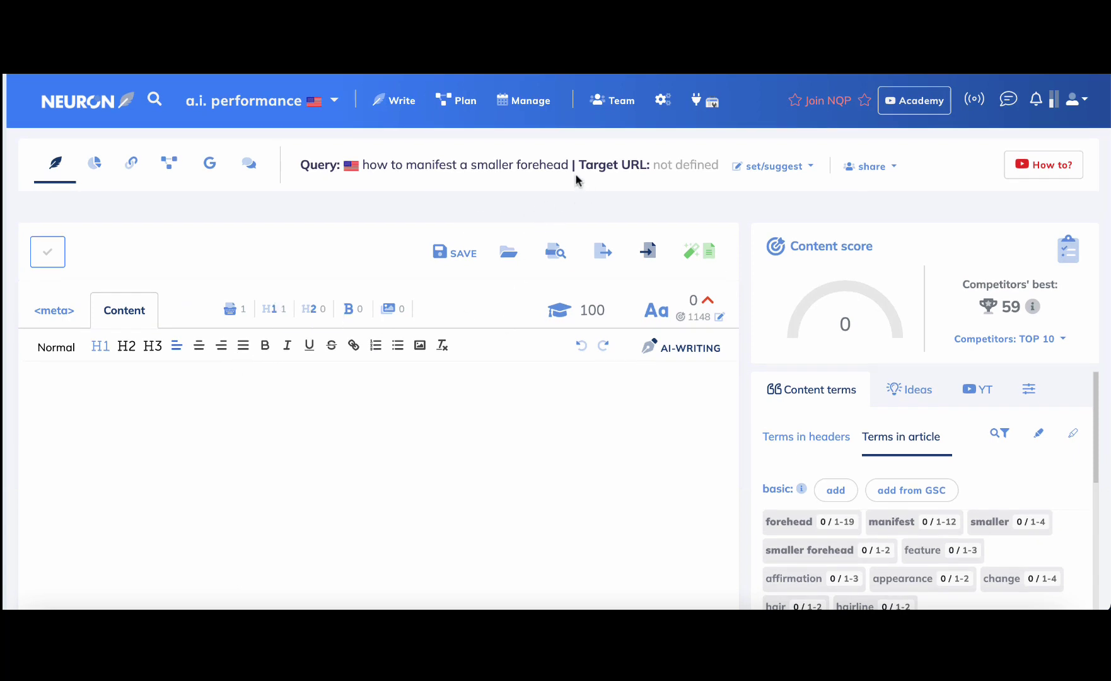
pyautogui.moveTo(572, 165); pyautogui.dragTo(364, 158)
pyautogui.hotkey('ctrl', 'c')
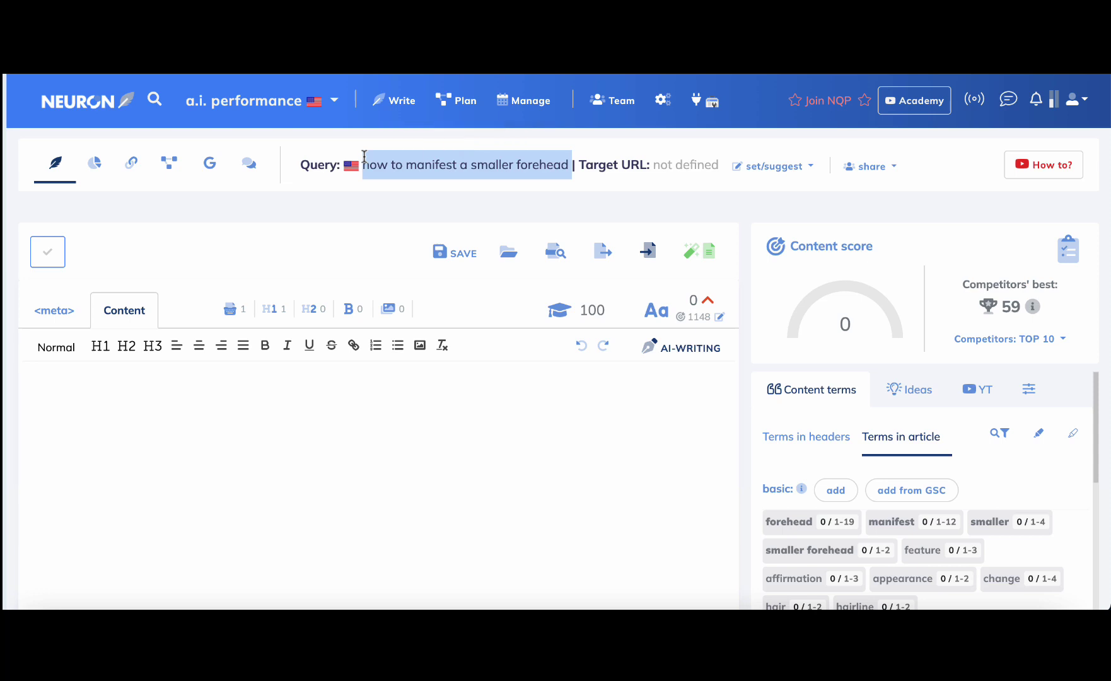
pyautogui.click(96, 382)
pyautogui.hotkey('ctrl', 'v')
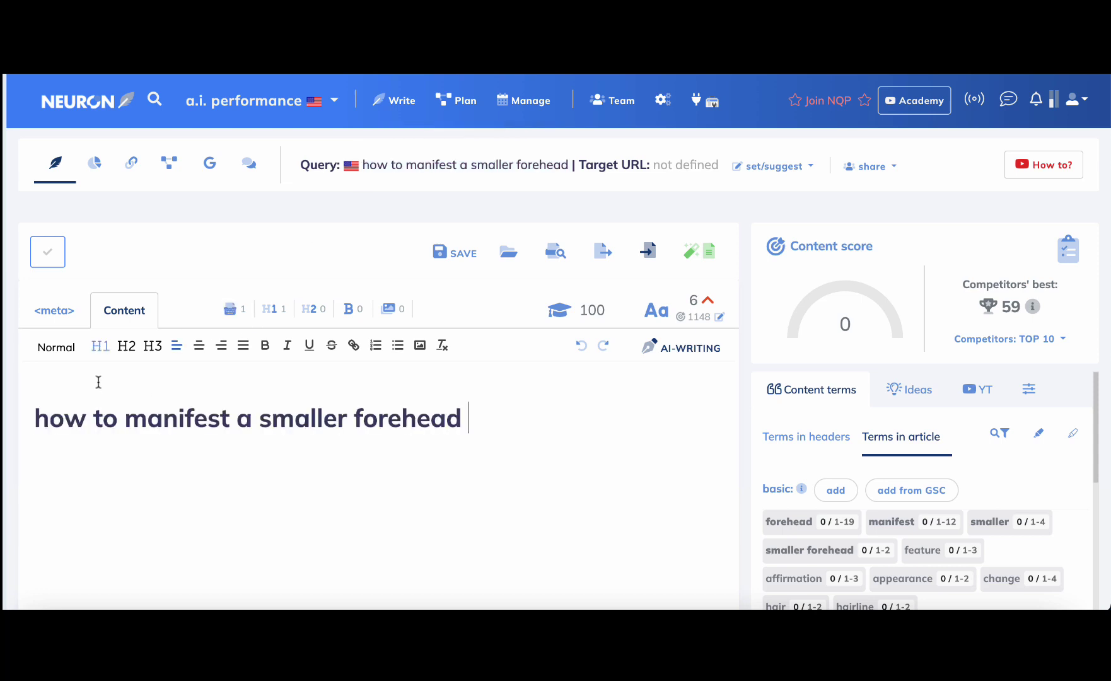
pyautogui.click(48, 417)
pyautogui.press('BackSpace')
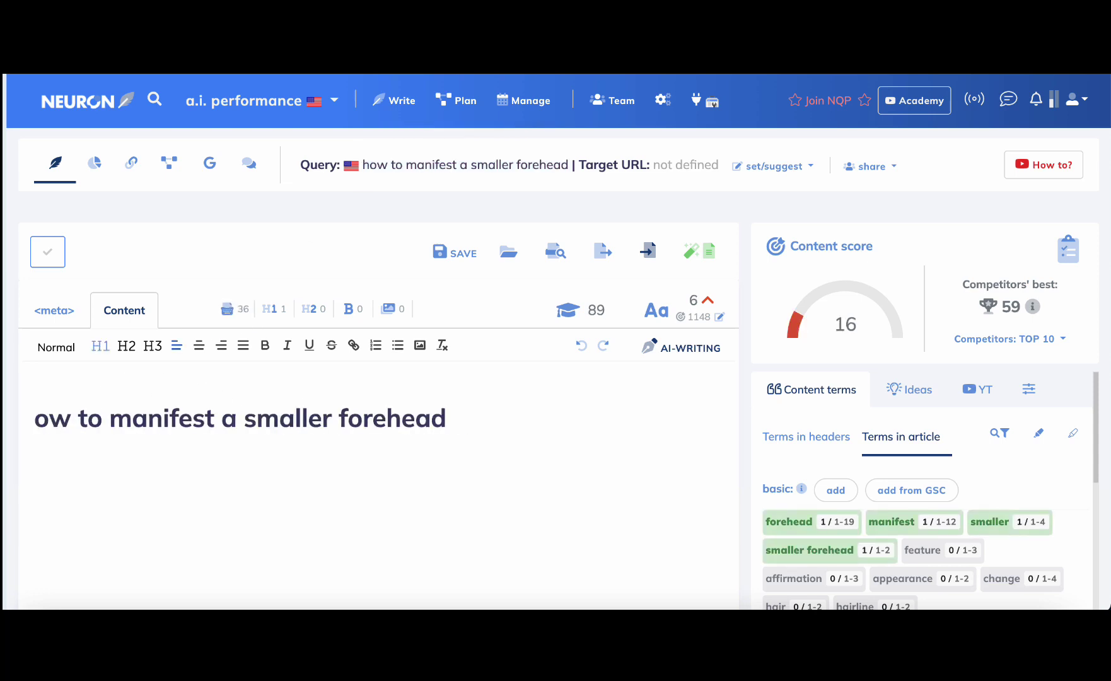
pyautogui.write('H')
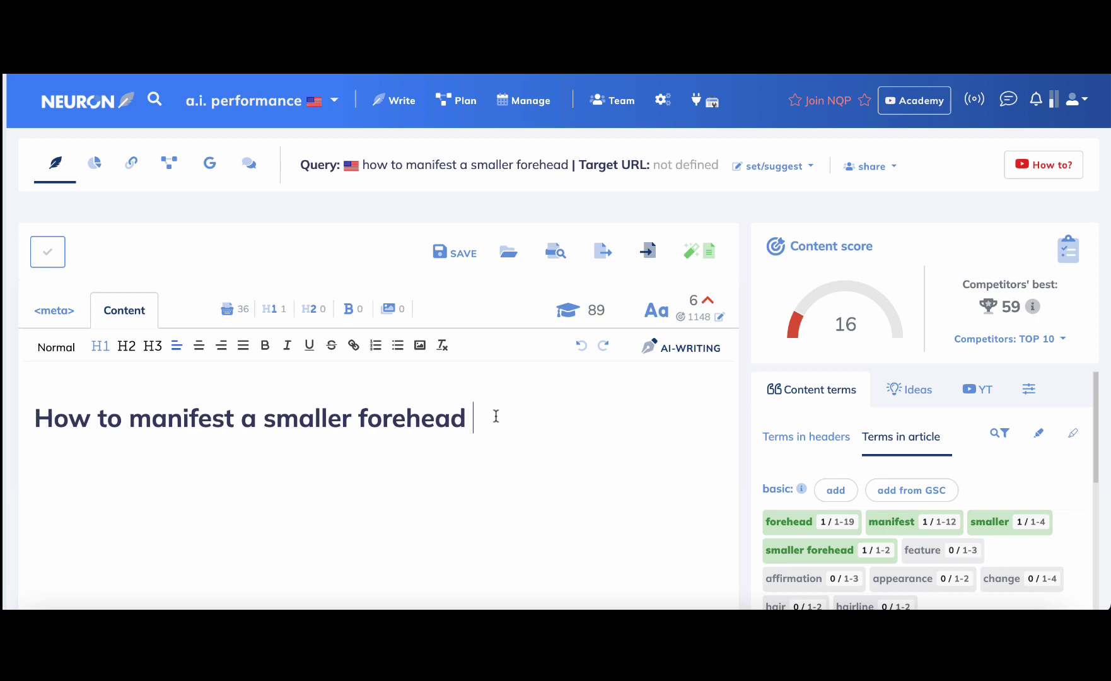
# Step: Copy the heading "How to manifest a smaller forehead" into both the meta title and the meta description
pyautogui.moveTo(493, 416); pyautogui.dragTo(25, 421)
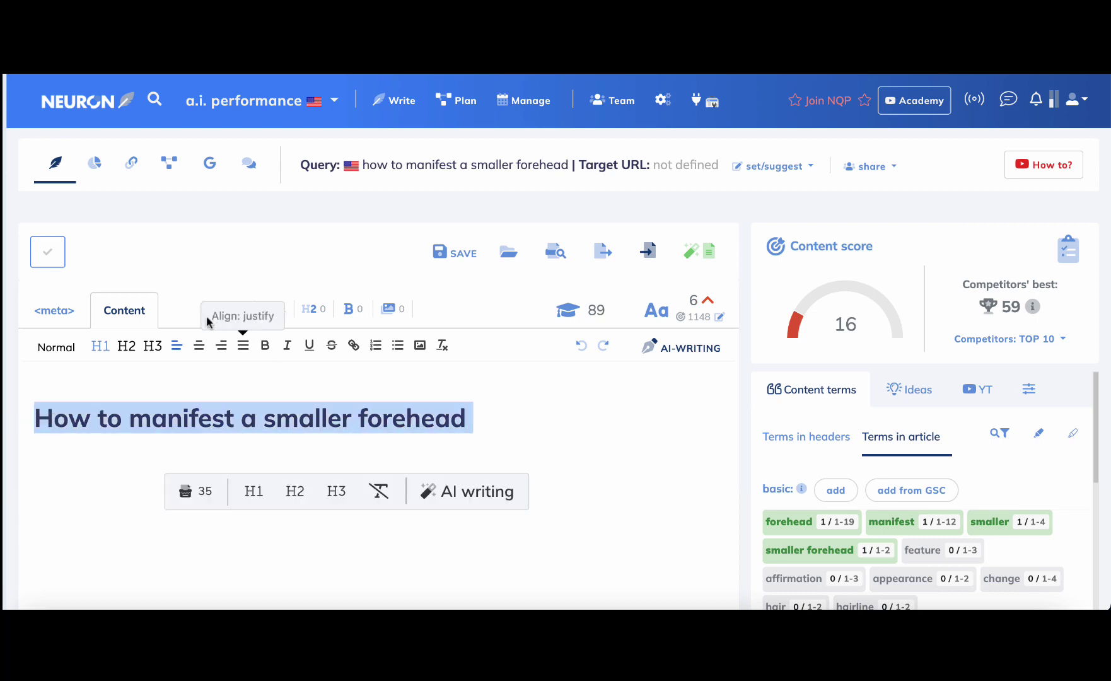
pyautogui.click(48, 310)
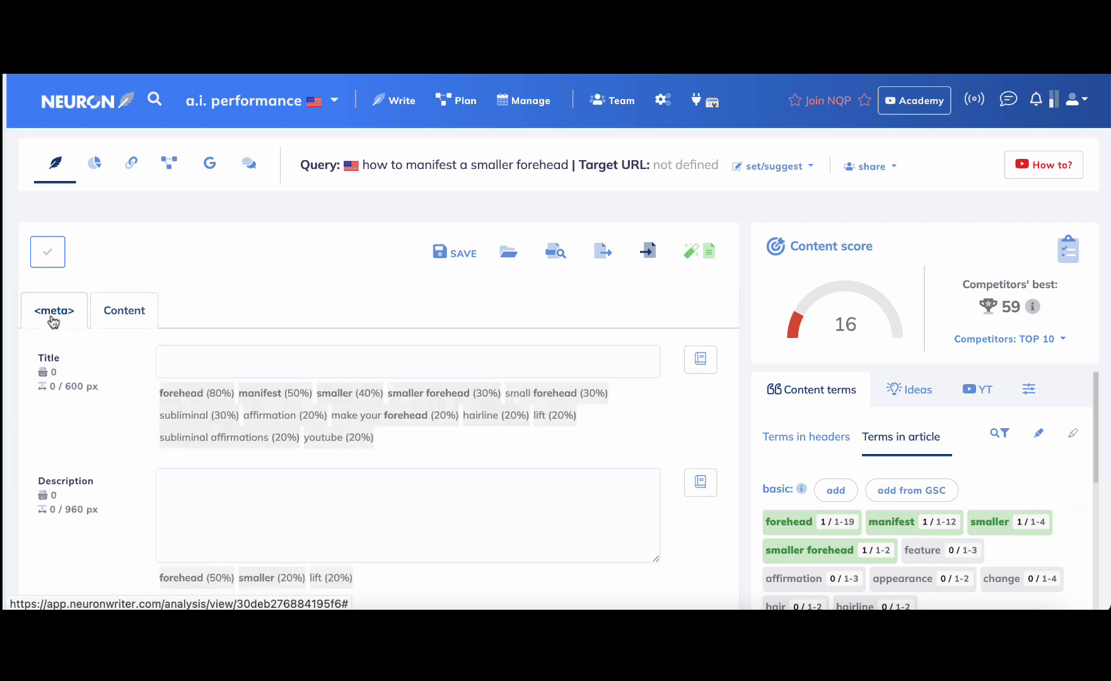
pyautogui.click(227, 351)
pyautogui.hotkey('ctrl', 'v')
pyautogui.click(221, 501)
pyautogui.hotkey('ctrl', 'v')
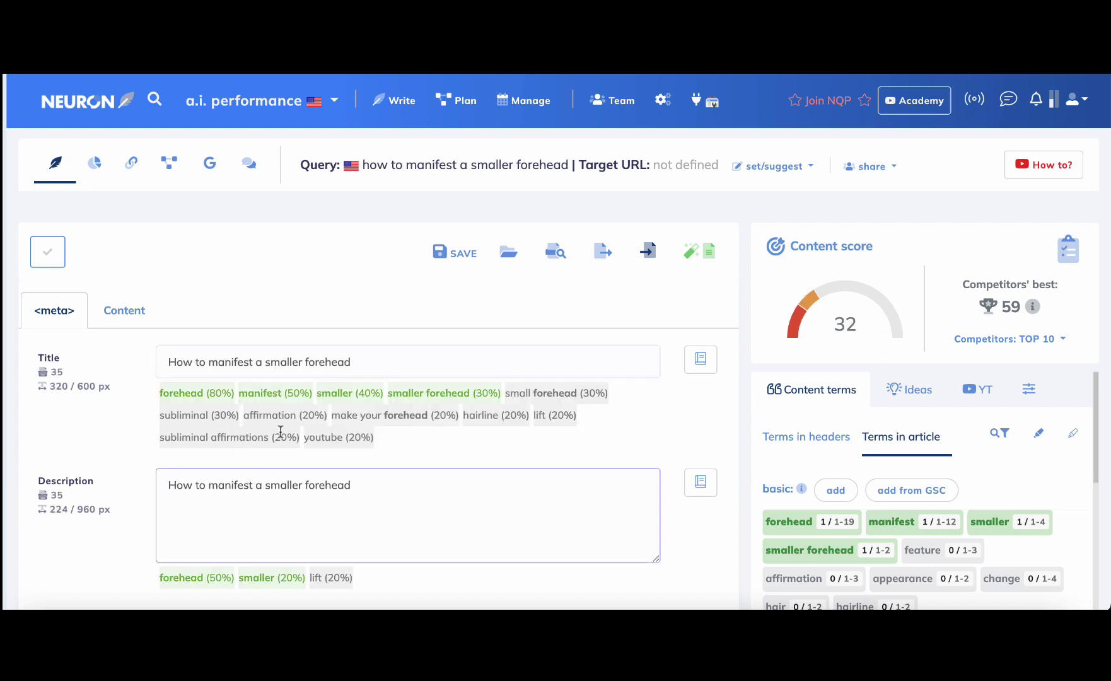
# Step: Return to the article content and open the content draft builder with its header ideas
pyautogui.click(123, 312)
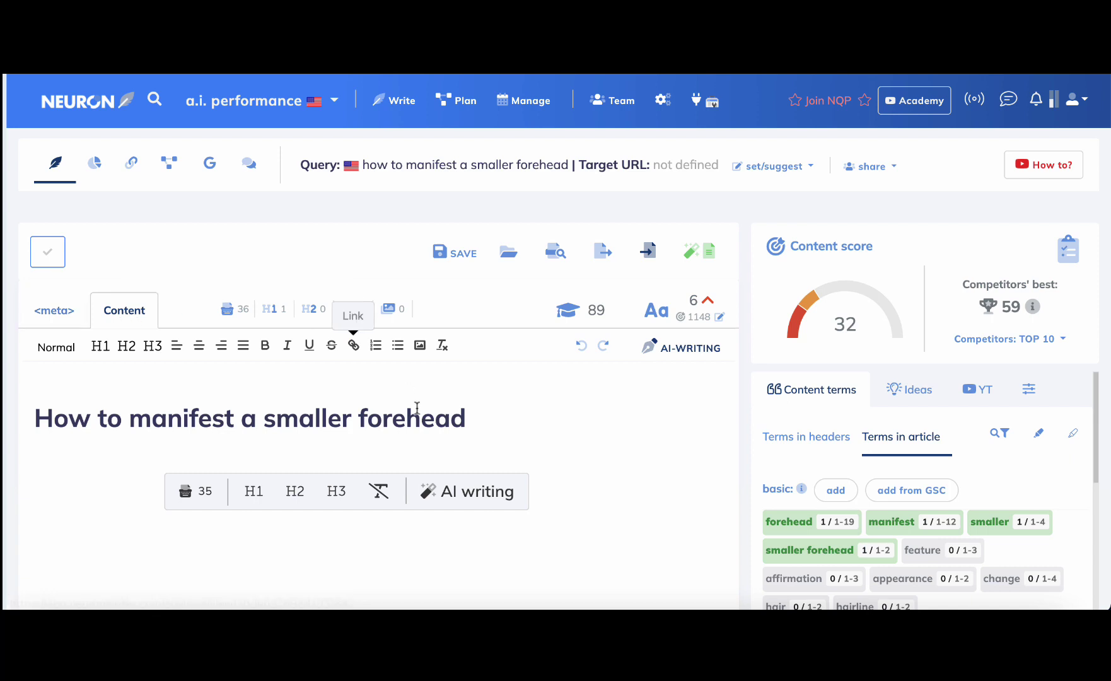
pyautogui.moveTo(484, 418); pyautogui.dragTo(24, 415)
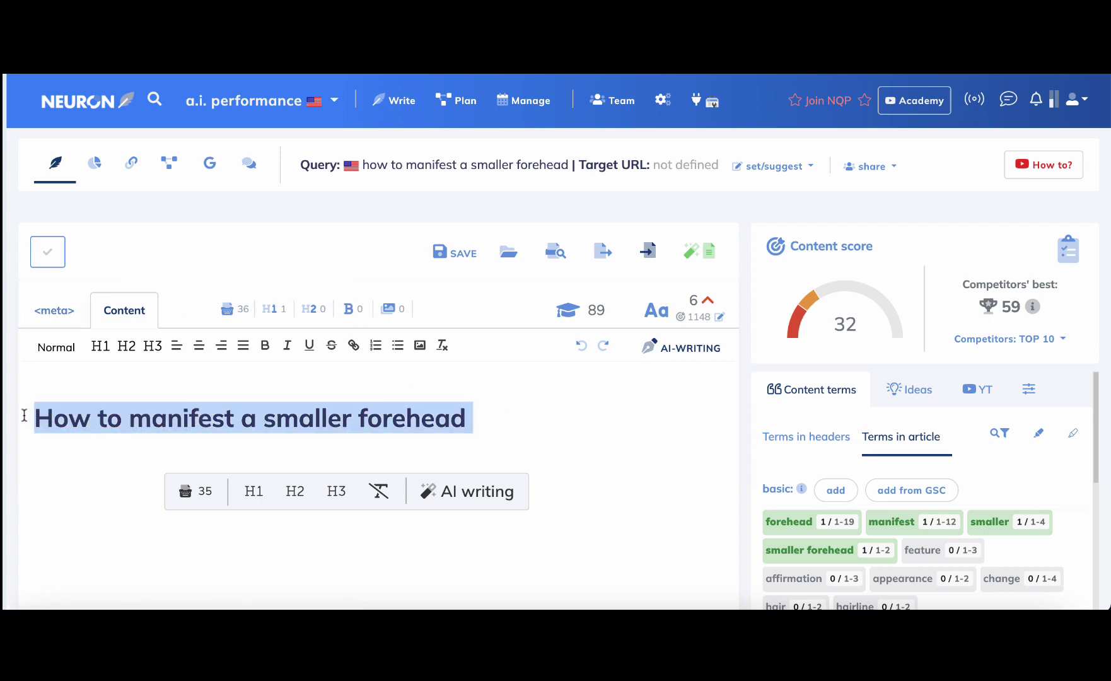
pyautogui.click(706, 255)
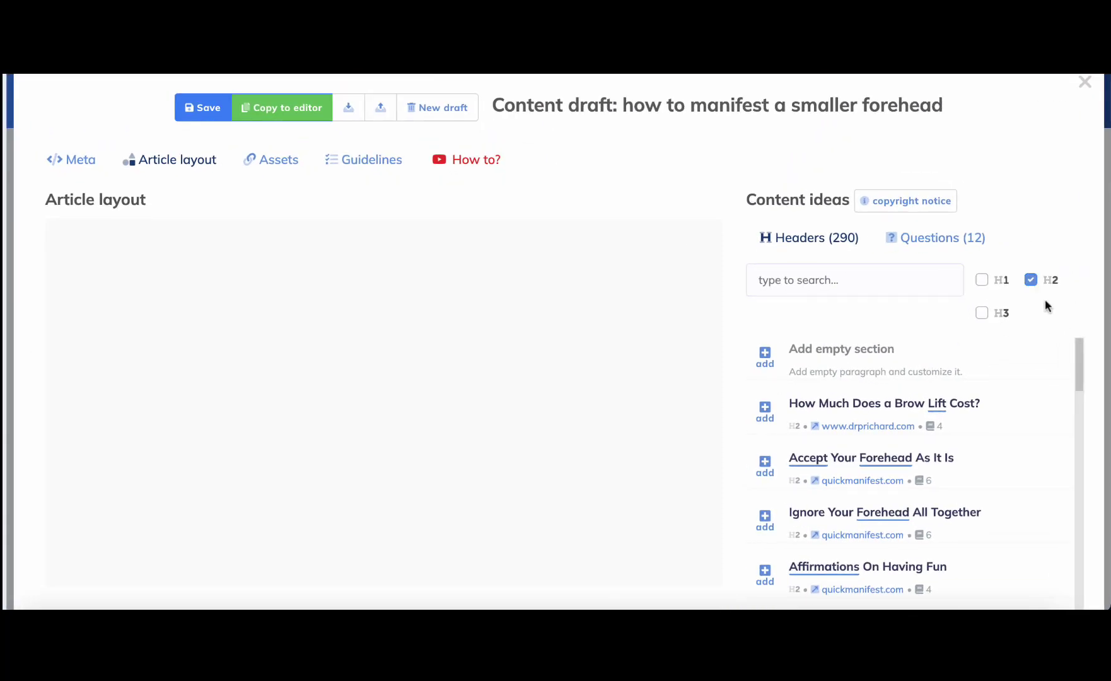
# Step: Add the H2 ideas "Accept Your Forehead As It Is", "Ignore Your Forehead All Together" and "Affirmations On Having Fun" to the article layout
pyautogui.scroll(-1, 1019, 308)
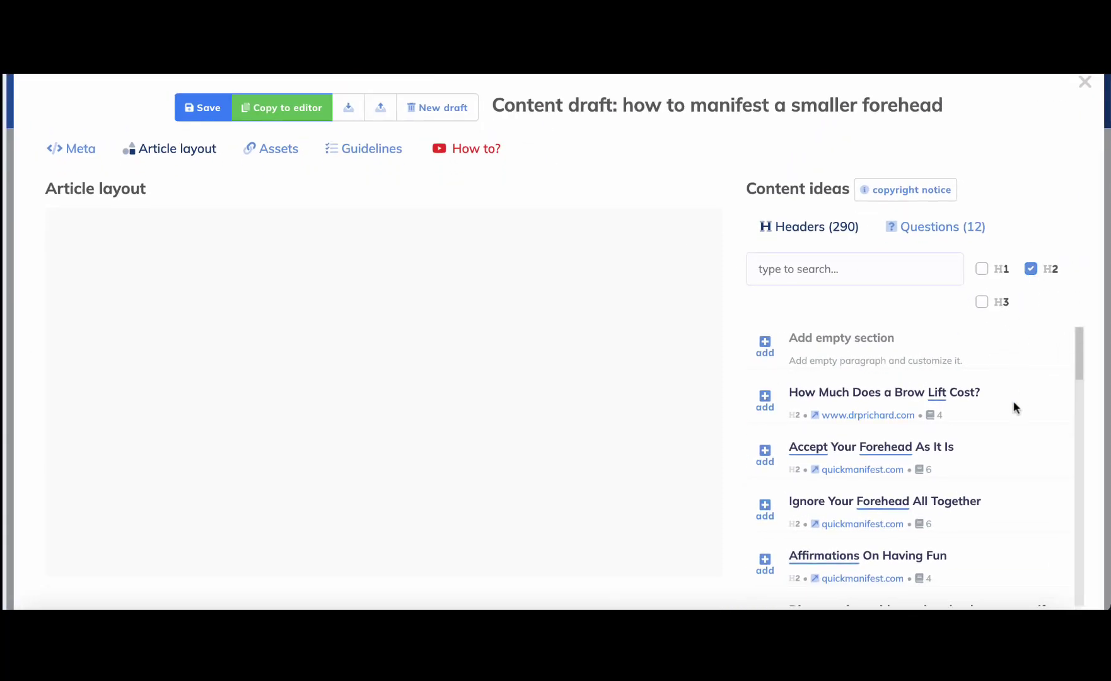
pyautogui.scroll(-2, 1012, 402)
pyautogui.scroll(1, 1013, 404)
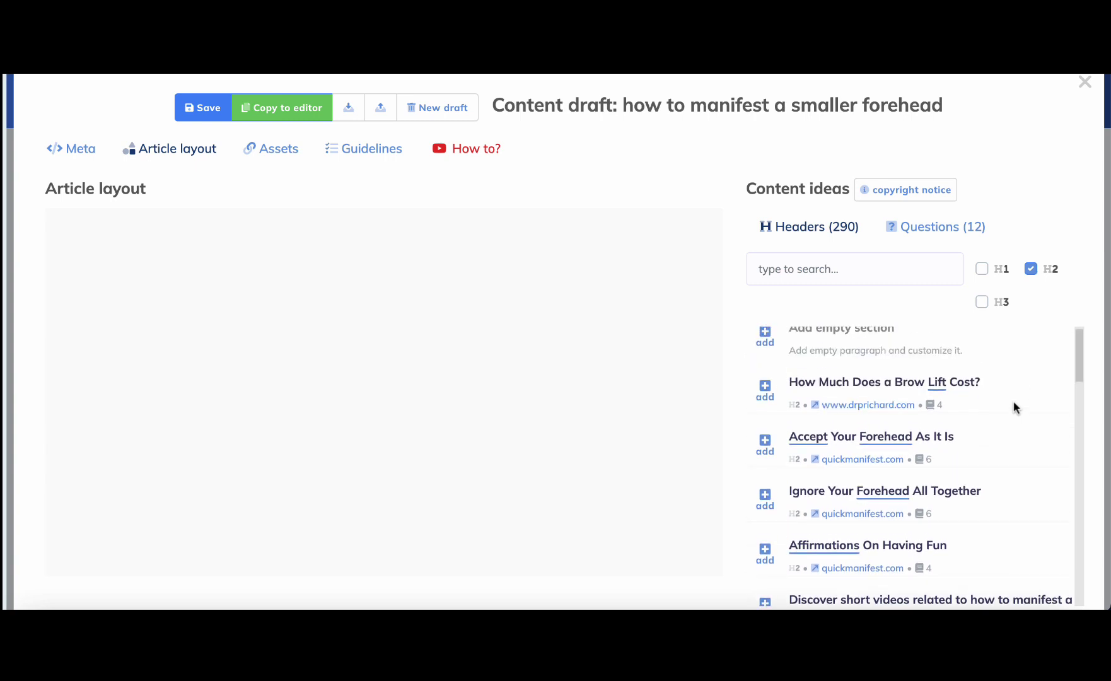
pyautogui.scroll(-1, 1013, 401)
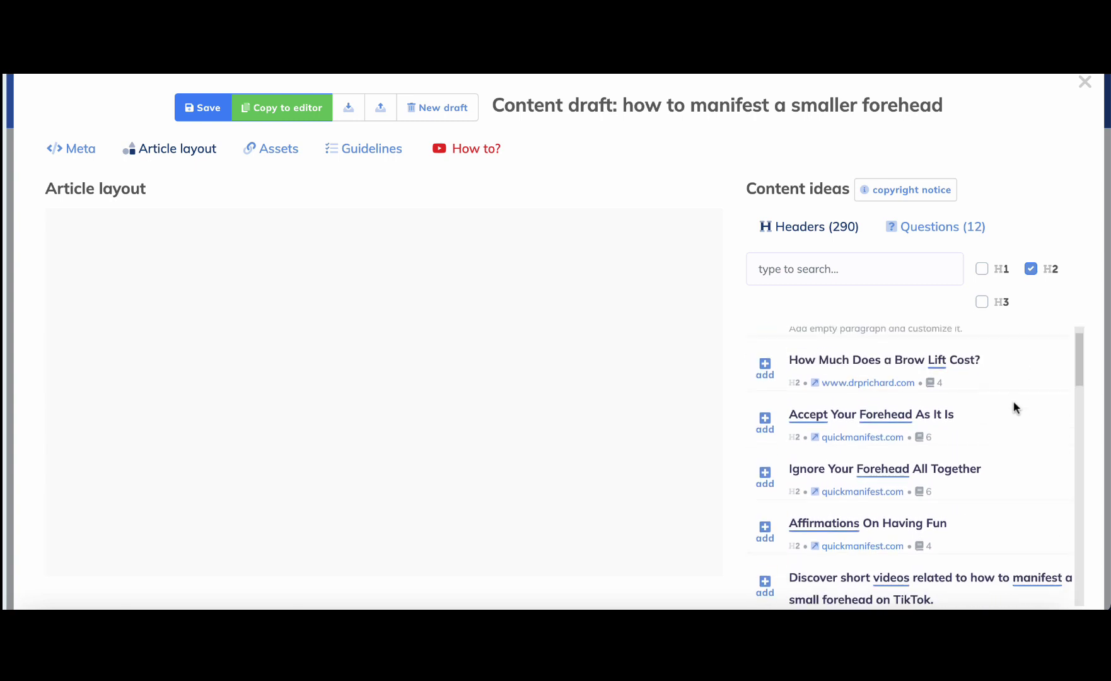
pyautogui.click(767, 426)
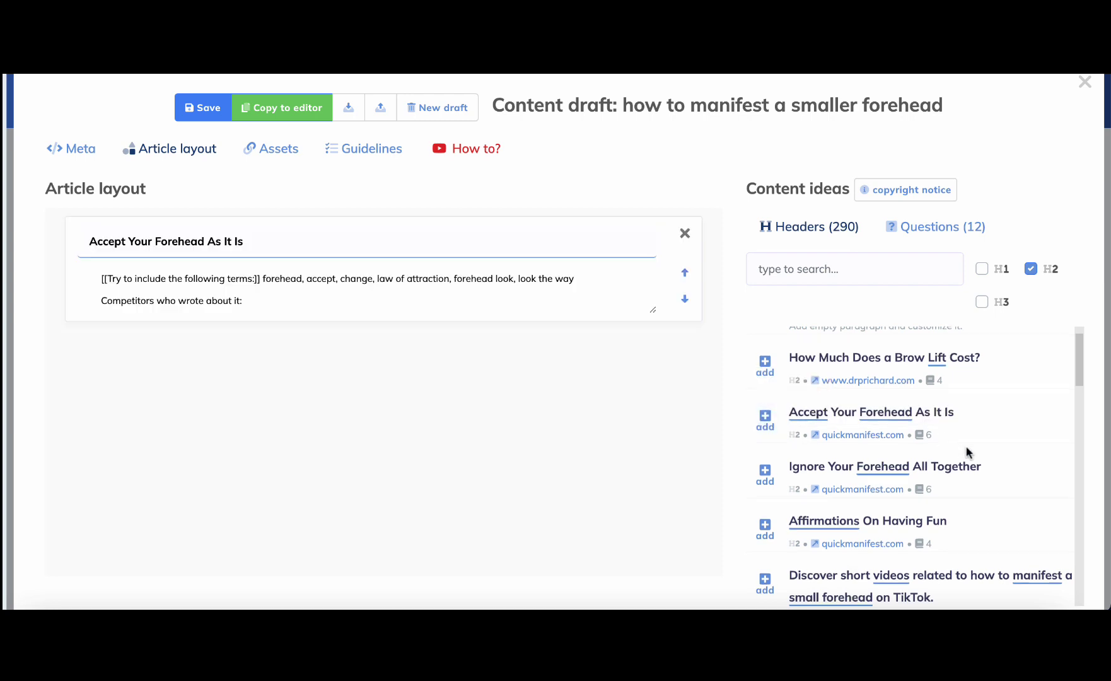
pyautogui.scroll(-1, 969, 454)
pyautogui.click(762, 463)
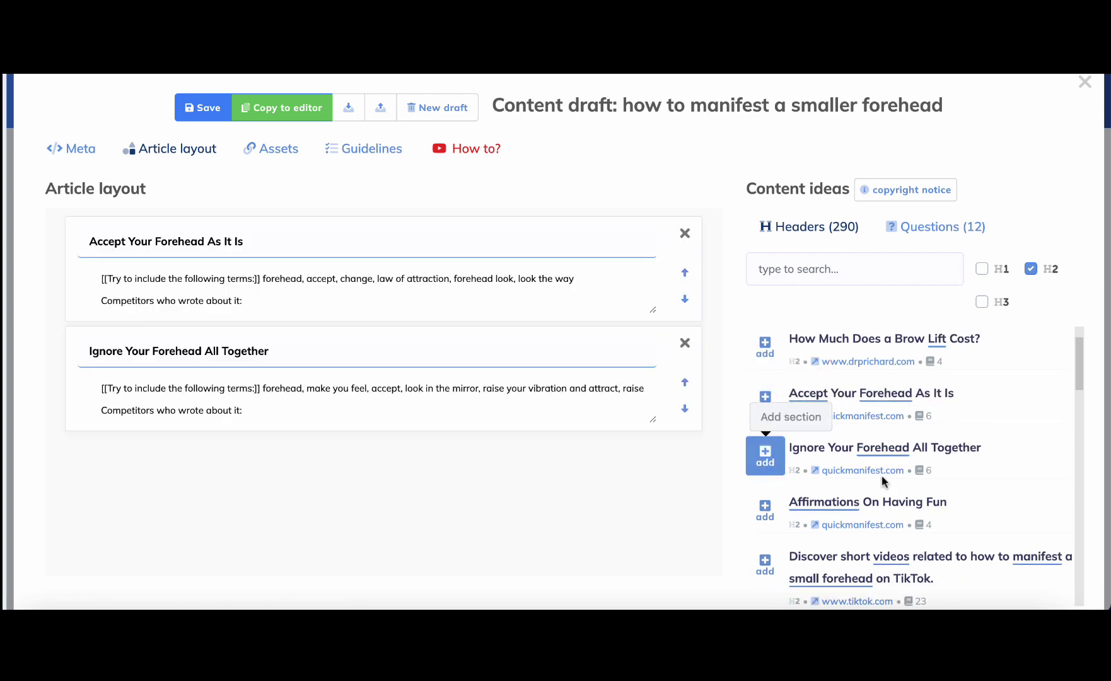
pyautogui.click(764, 514)
# Step: Add the "Reprogram your subconscious", "Fake It Until You Make It", "Step 2", "Step 3" and "Step 4" header ideas to the article layout
pyautogui.scroll(-3, 967, 504)
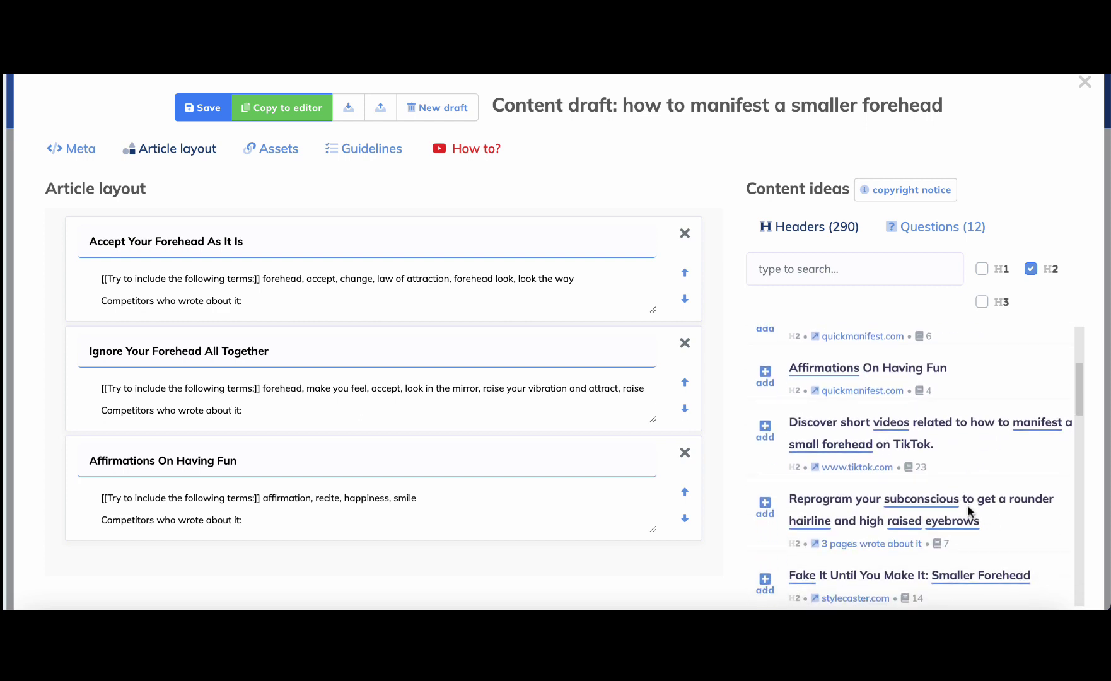
pyautogui.click(765, 470)
pyautogui.scroll(-2, 766, 467)
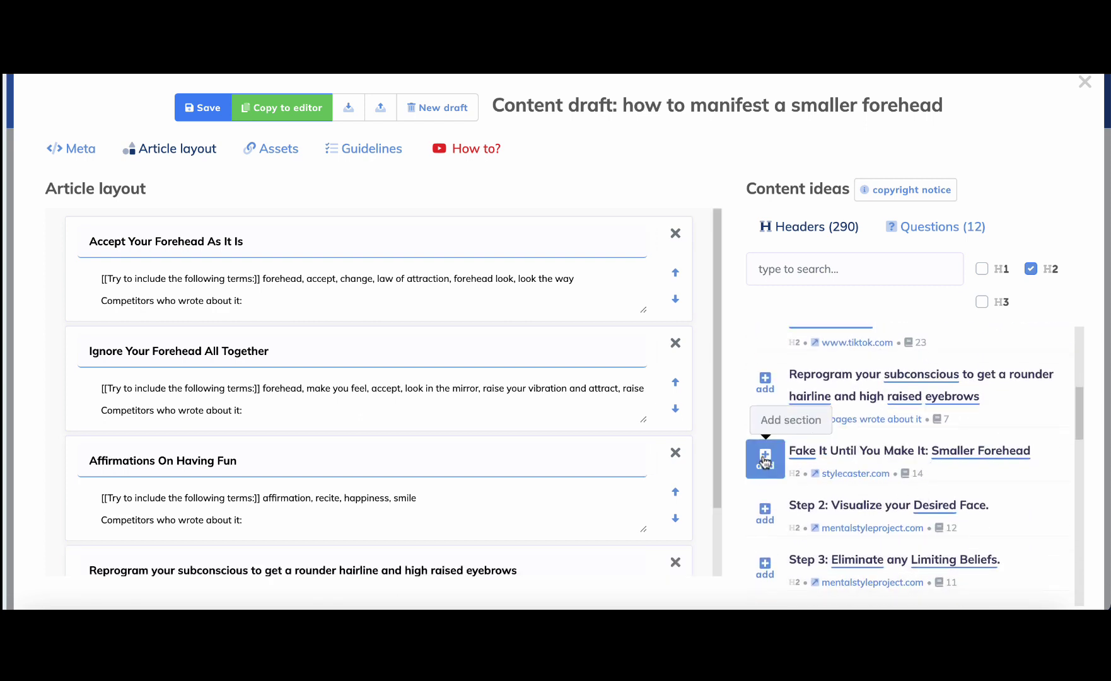
pyautogui.click(766, 459)
pyautogui.scroll(-1, 984, 512)
pyautogui.click(765, 444)
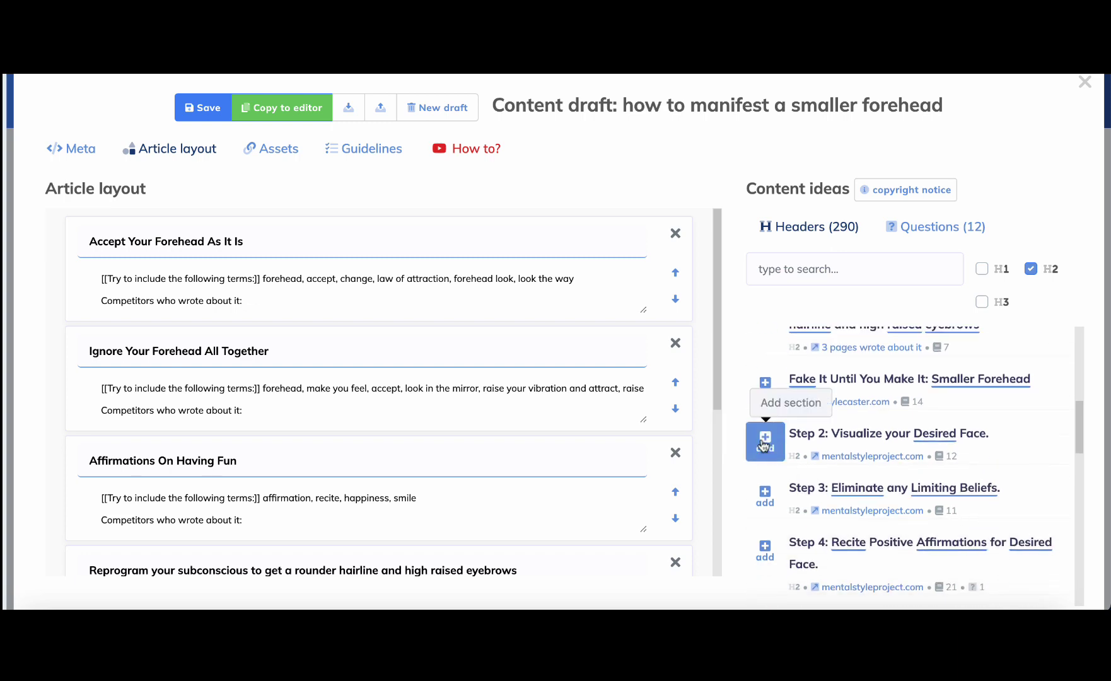
pyautogui.click(766, 505)
pyautogui.click(765, 550)
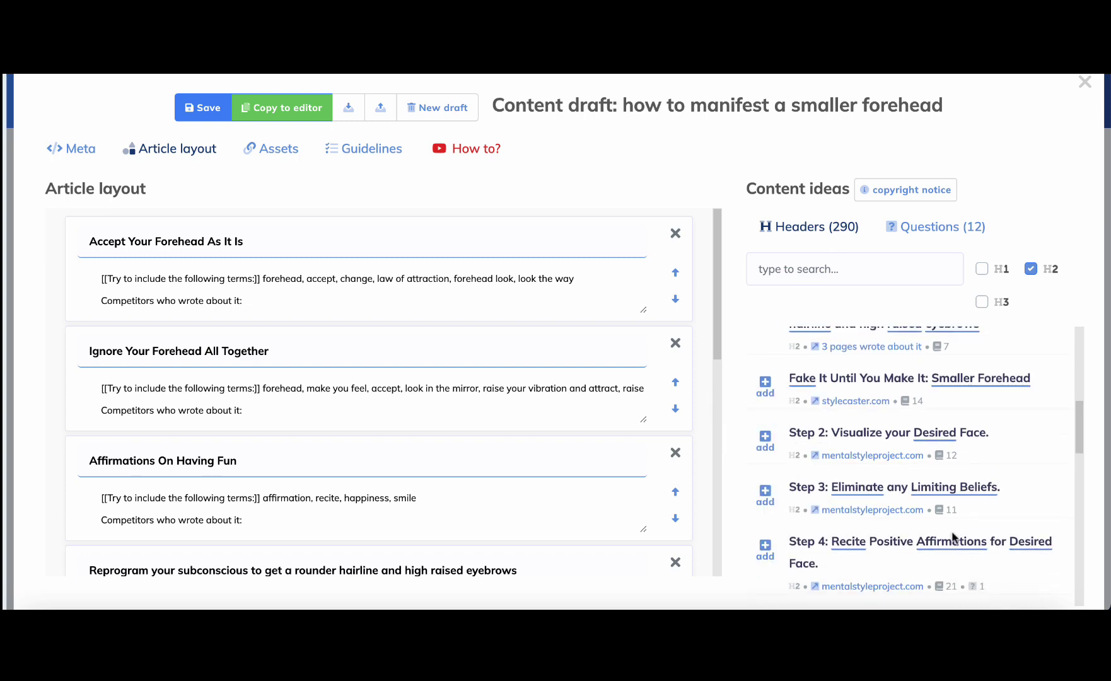
# Step: Add the header ideas "How to Know If You Have A Big Forehead" and "Step 5: Let Go." to the article layout
pyautogui.scroll(-8, 769, 403)
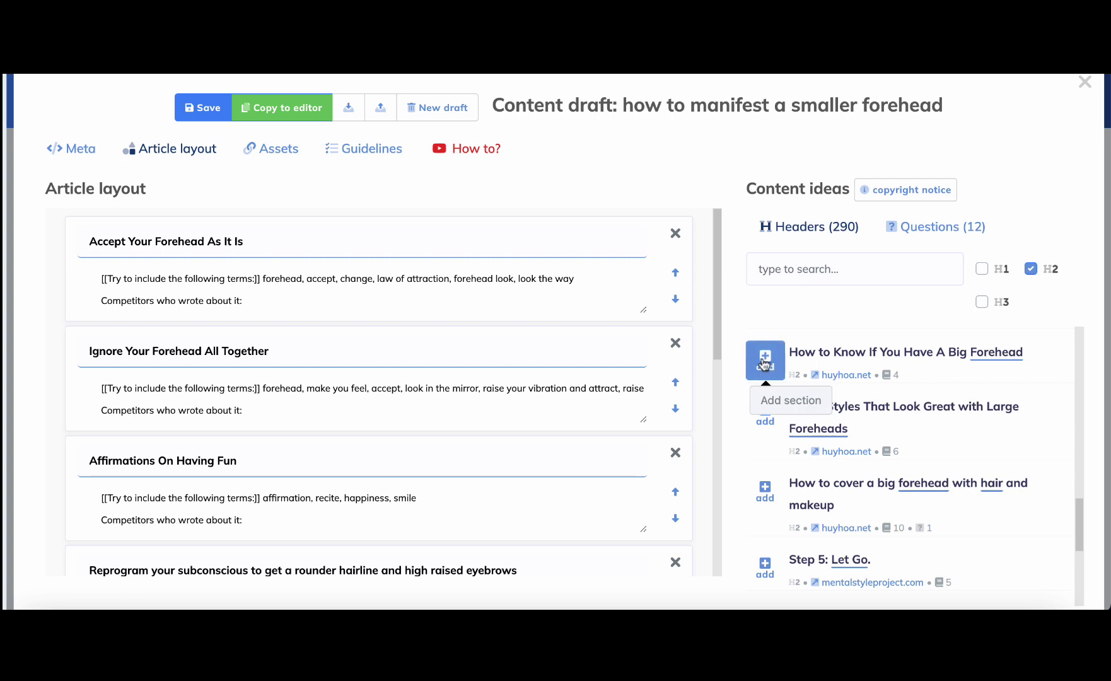
pyautogui.click(764, 359)
pyautogui.scroll(-1, 906, 481)
pyautogui.scroll(-1, 906, 481)
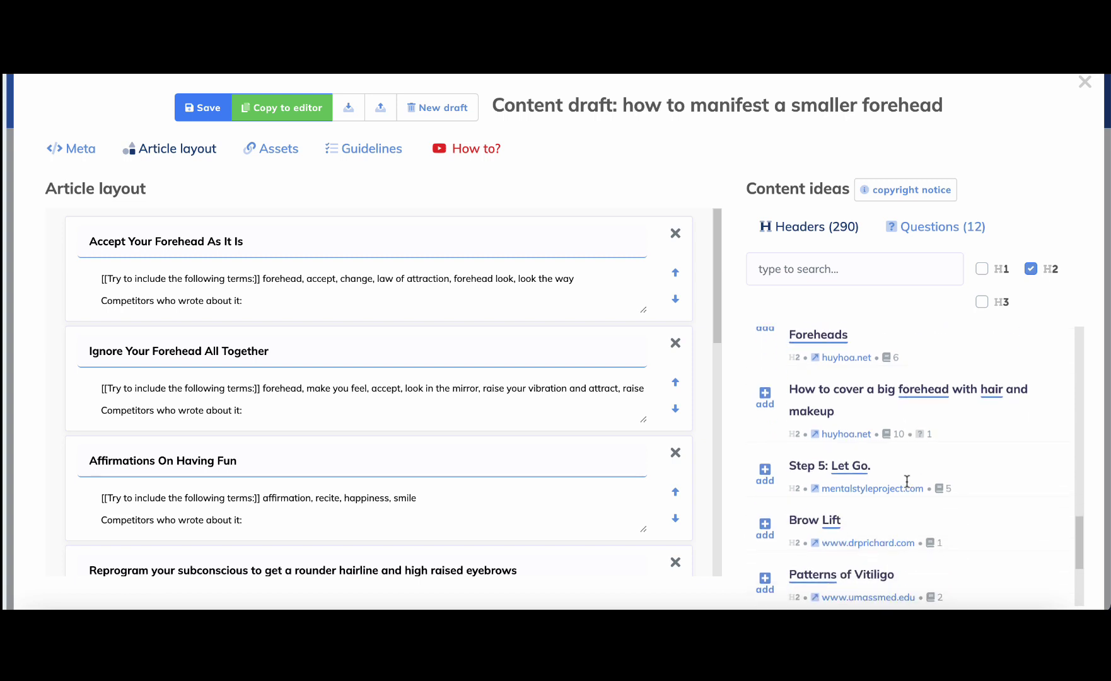
pyautogui.click(767, 474)
pyautogui.scroll(-4, 899, 513)
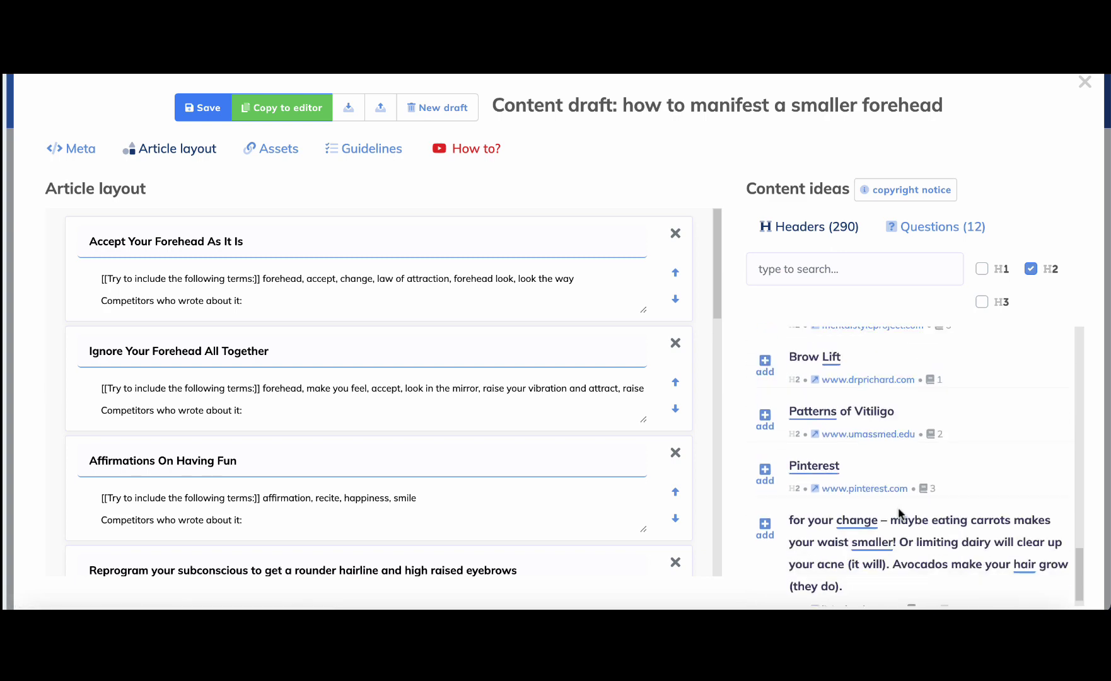
# Step: Examine the heading and suggested terms of the "Accept Your Forehead As It Is" section in the article layout
pyautogui.scroll(10, 898, 512)
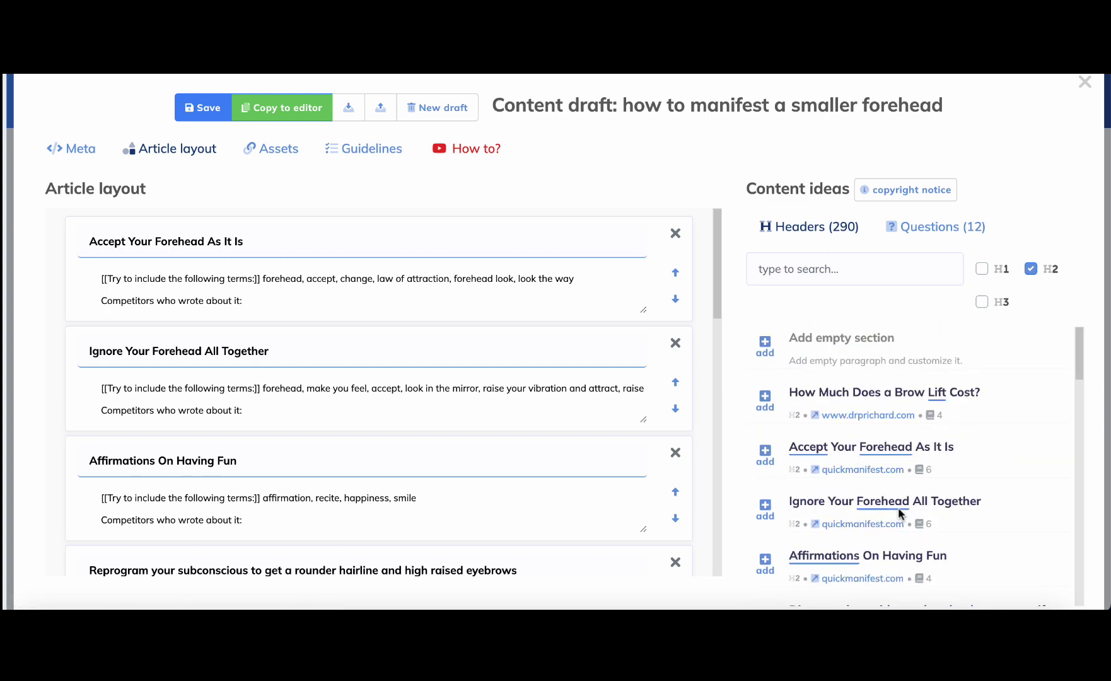
pyautogui.scroll(1, 377, 441)
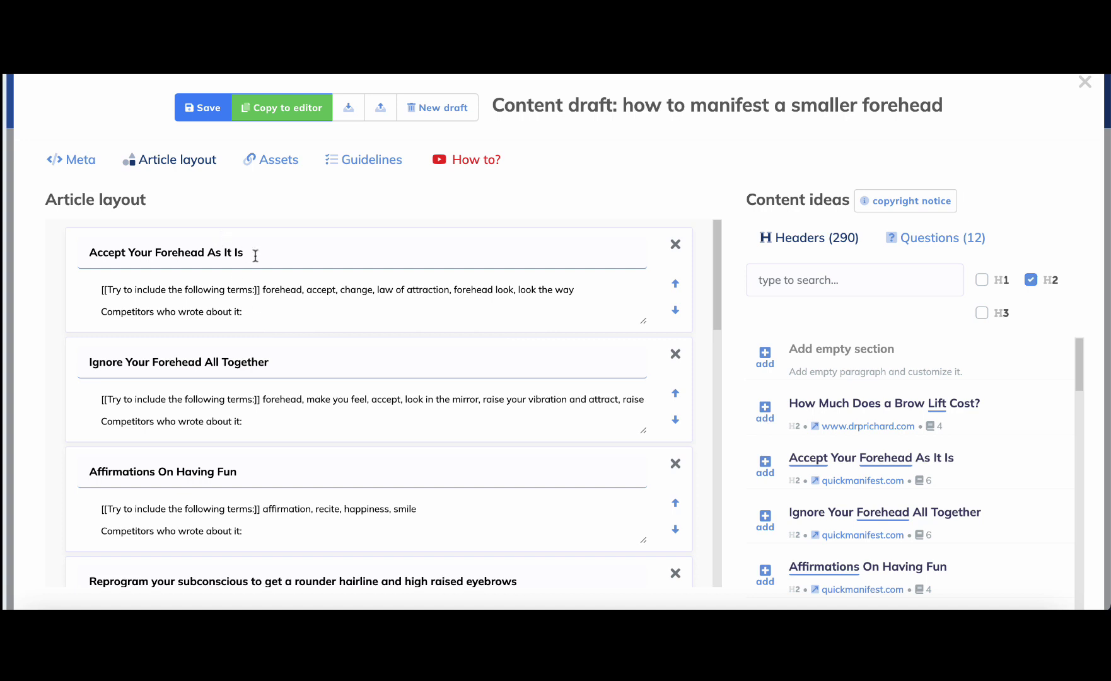
pyautogui.moveTo(272, 255); pyautogui.dragTo(92, 245)
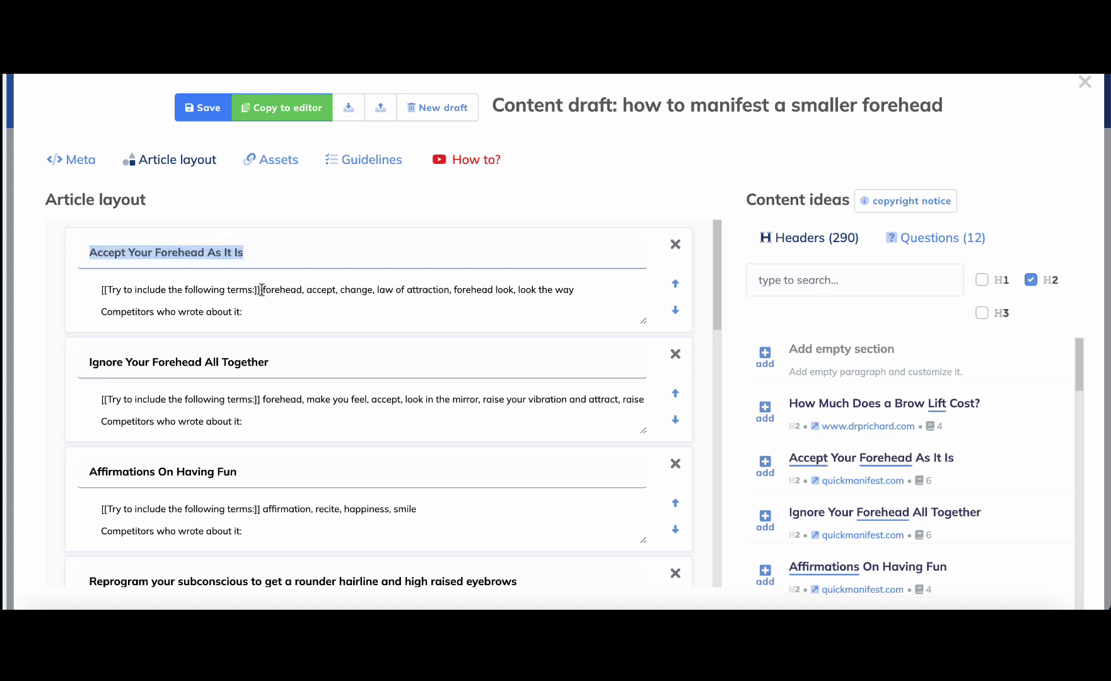
pyautogui.moveTo(261, 289); pyautogui.dragTo(611, 288)
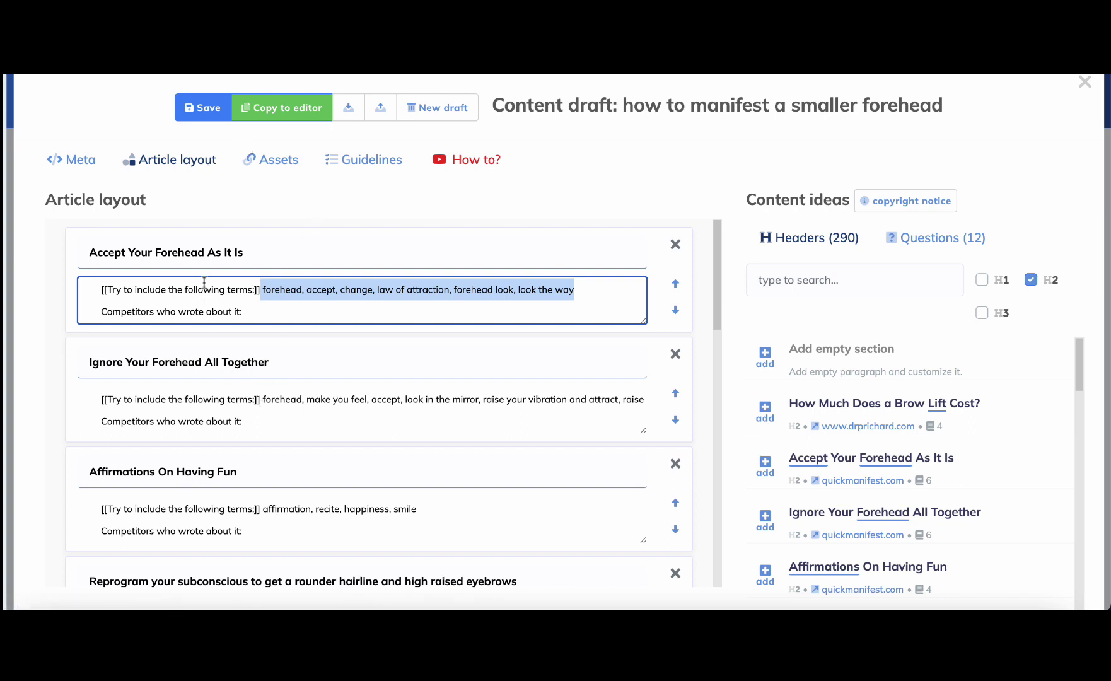
# Step: Review the sections of the article layout and copy the content draft to the editor
pyautogui.scroll(-2, 227, 384)
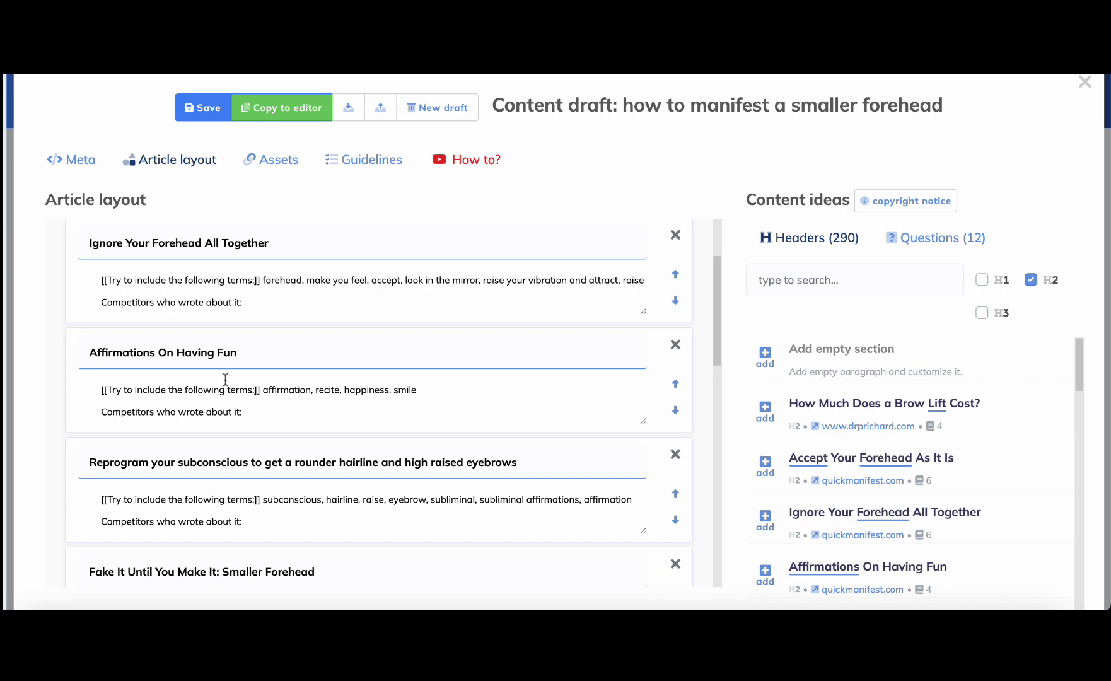
pyautogui.scroll(-8, 226, 383)
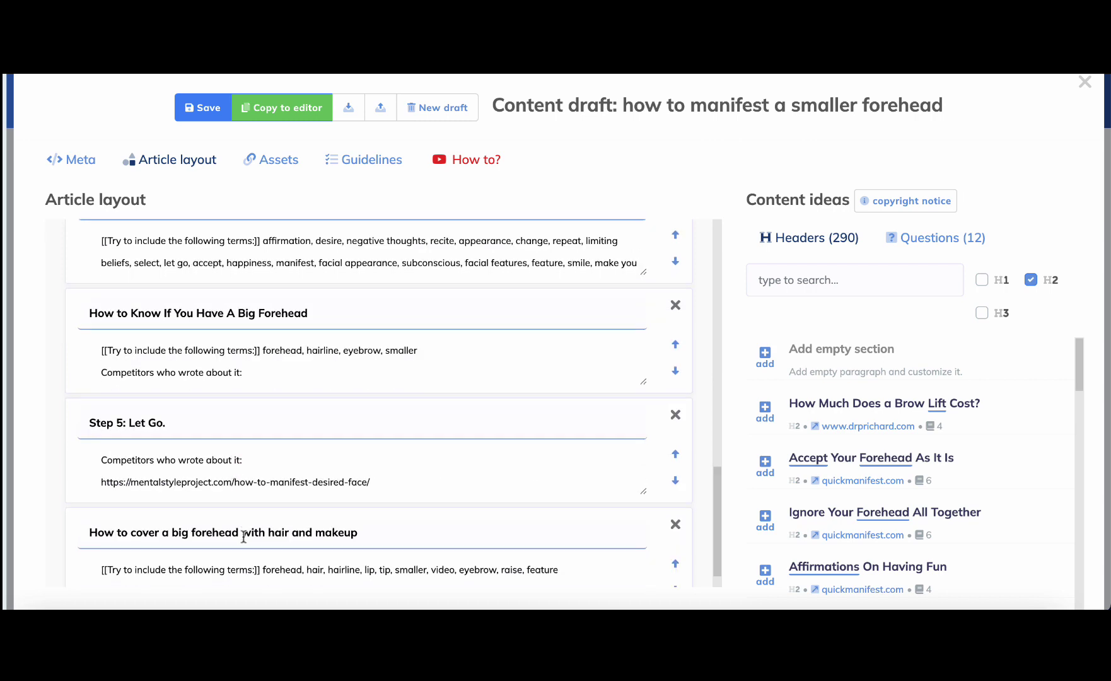
pyautogui.scroll(10, 233, 476)
pyautogui.scroll(1, 243, 536)
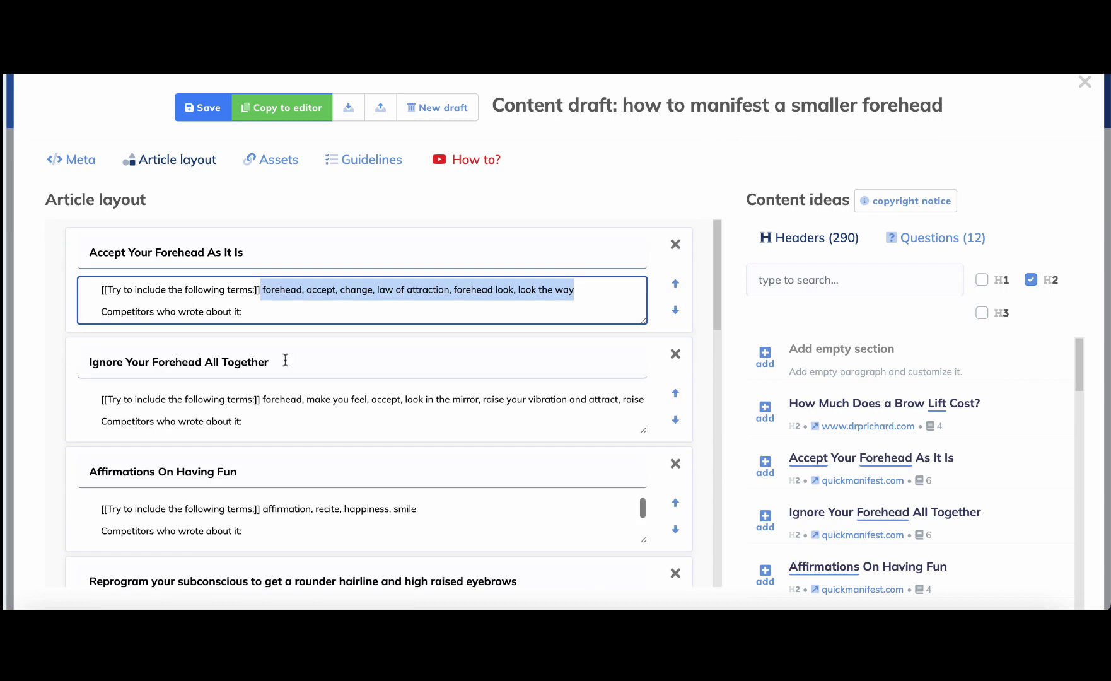
pyautogui.click(266, 107)
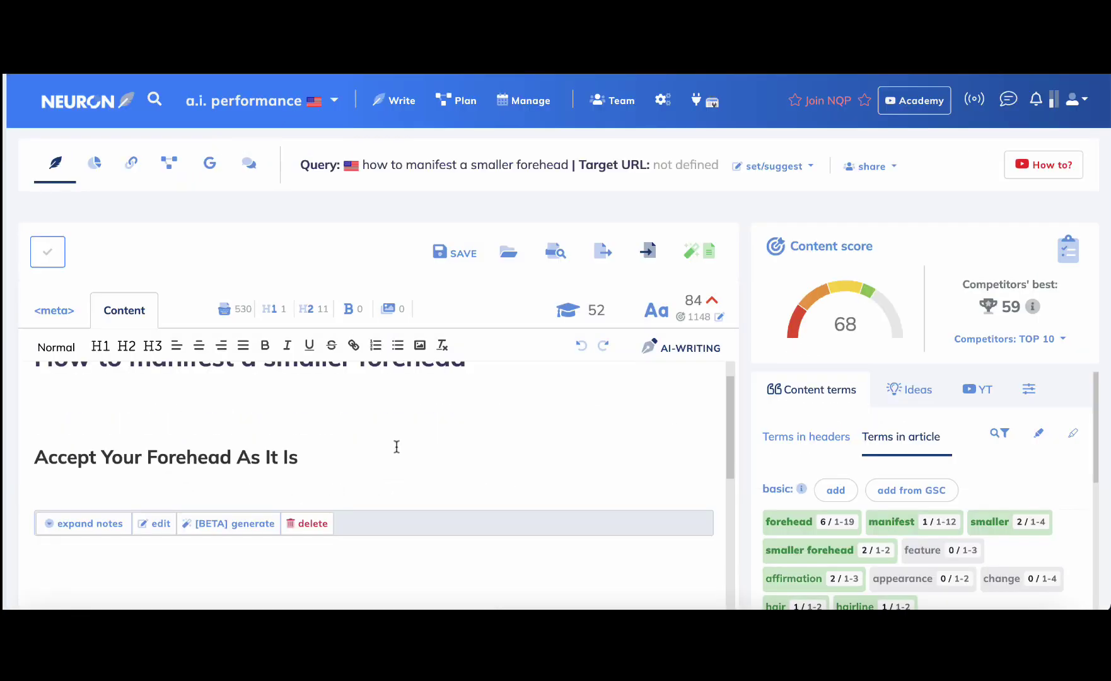
# Step: Open AI paragraph generation for the "Accept Your Forehead As It Is" section and check its terms to include
pyautogui.scroll(1, 397, 446)
pyautogui.scroll(-2, 396, 446)
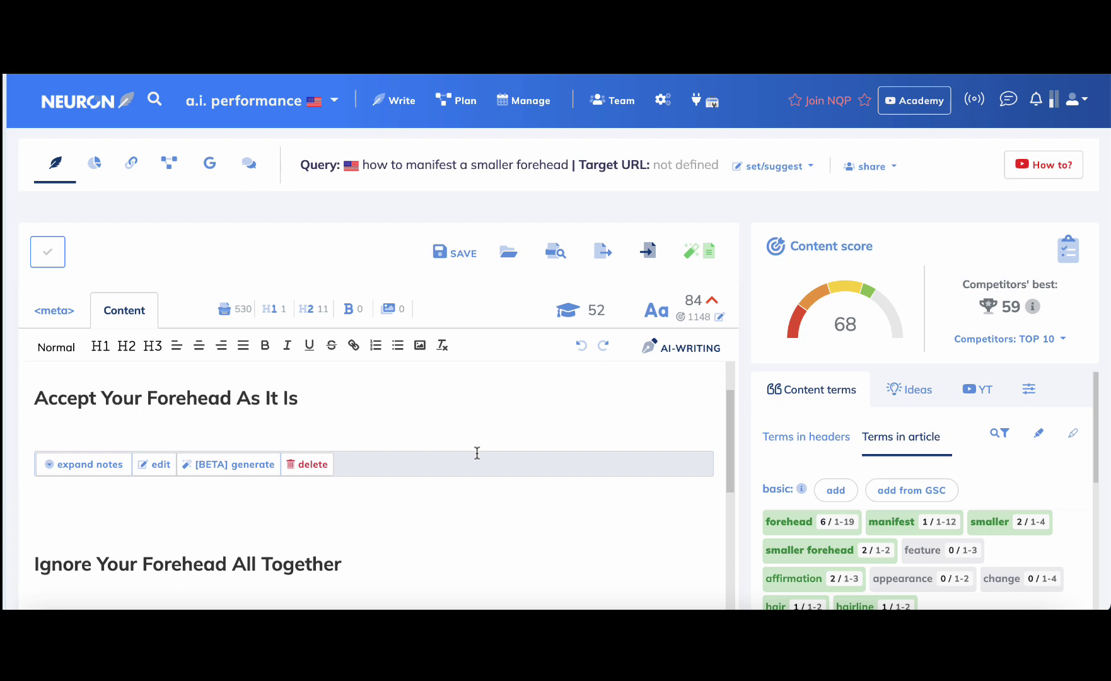
pyautogui.scroll(1, 477, 453)
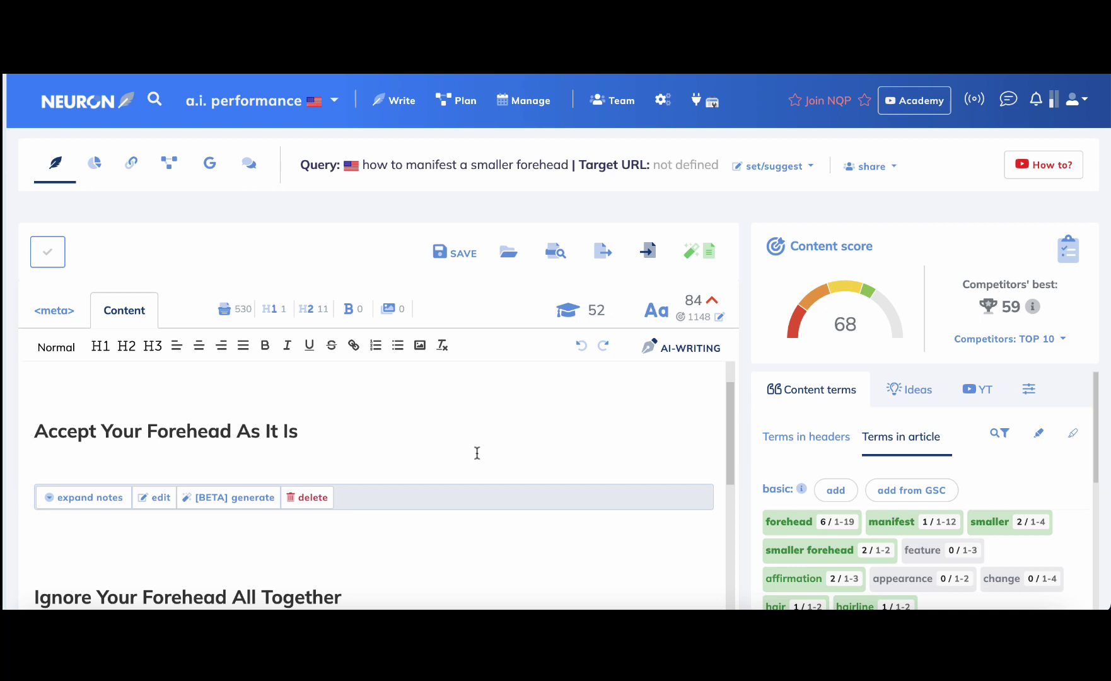
pyautogui.scroll(3, 478, 452)
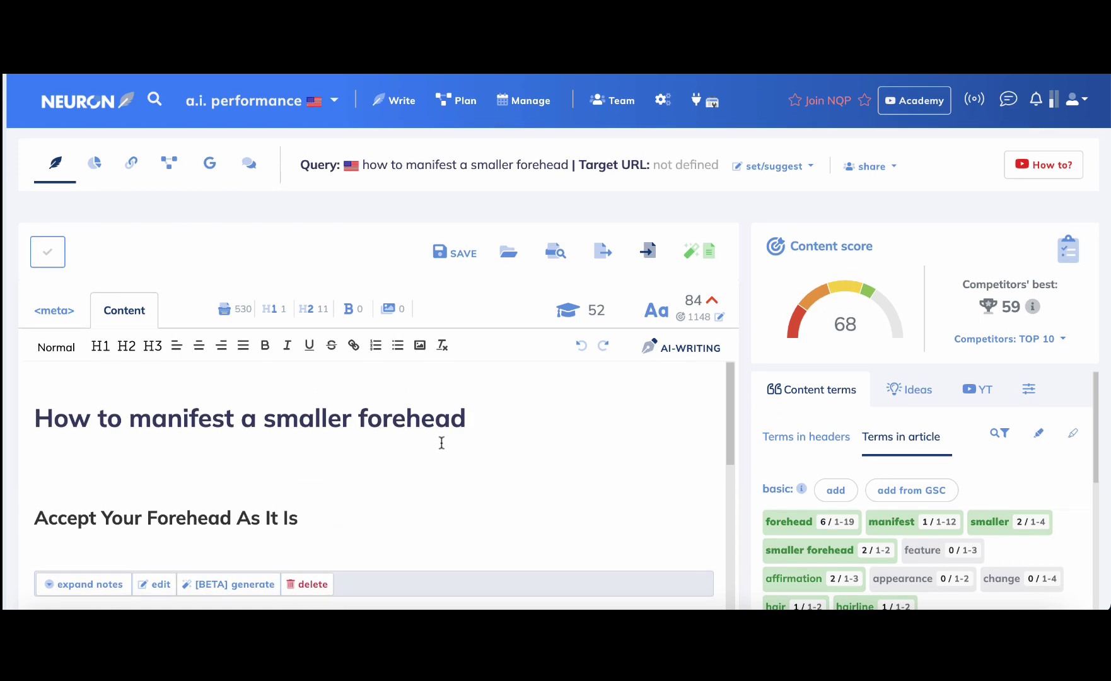
pyautogui.scroll(-1, 379, 467)
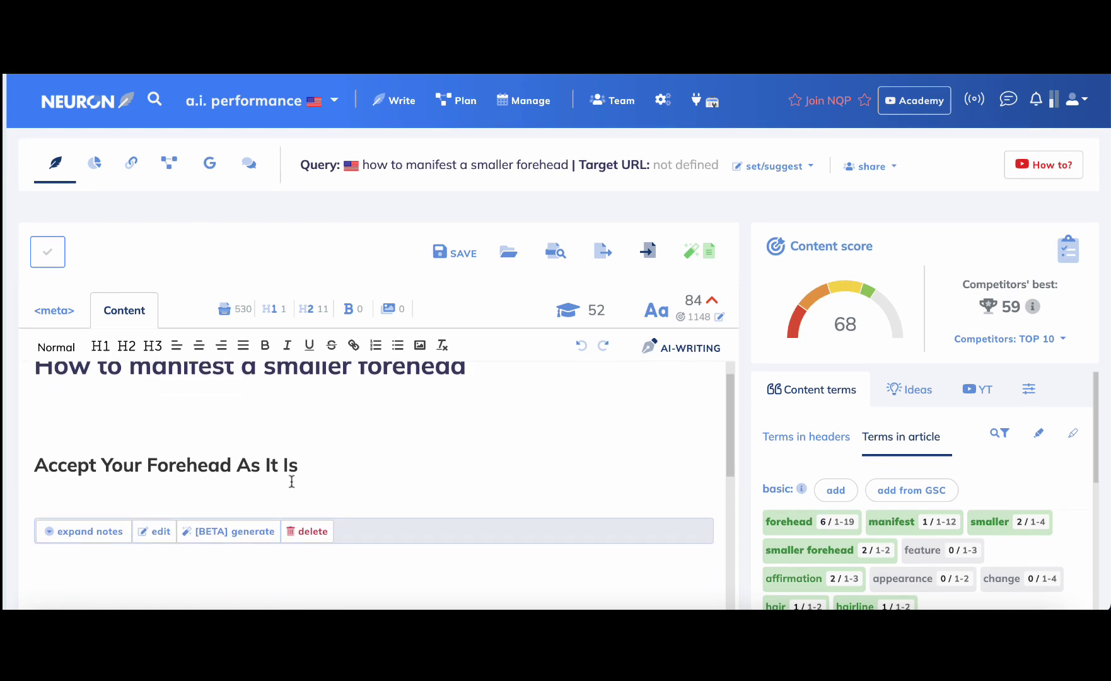
pyautogui.scroll(-1, 271, 491)
pyautogui.click(215, 518)
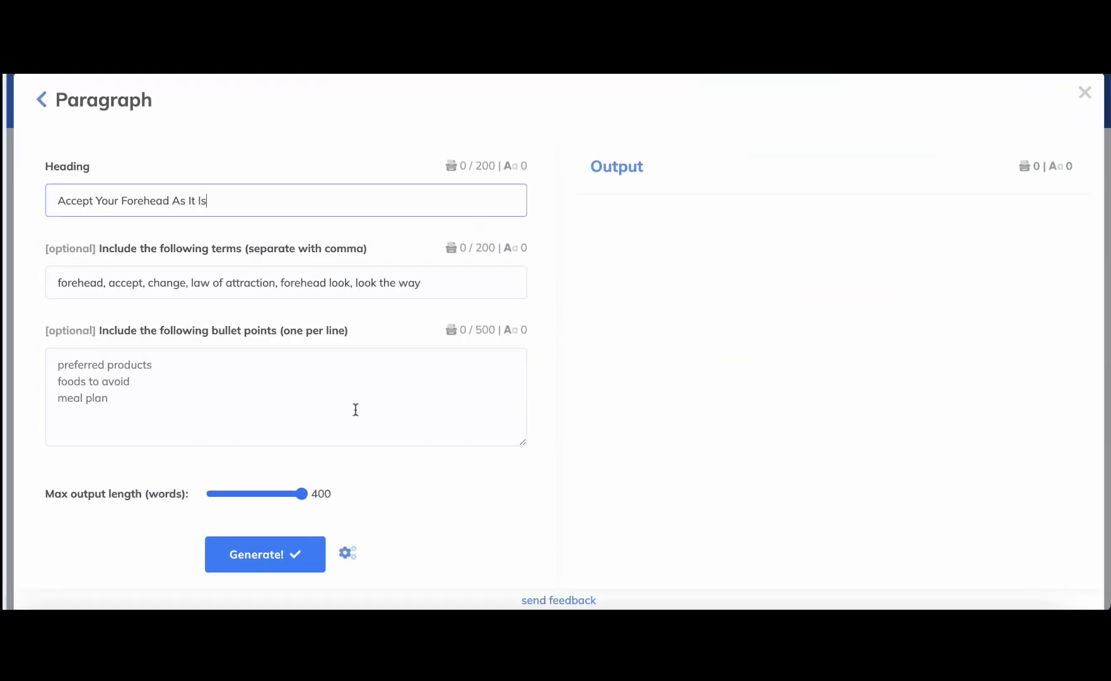
pyautogui.click(54, 282)
pyautogui.press('End')
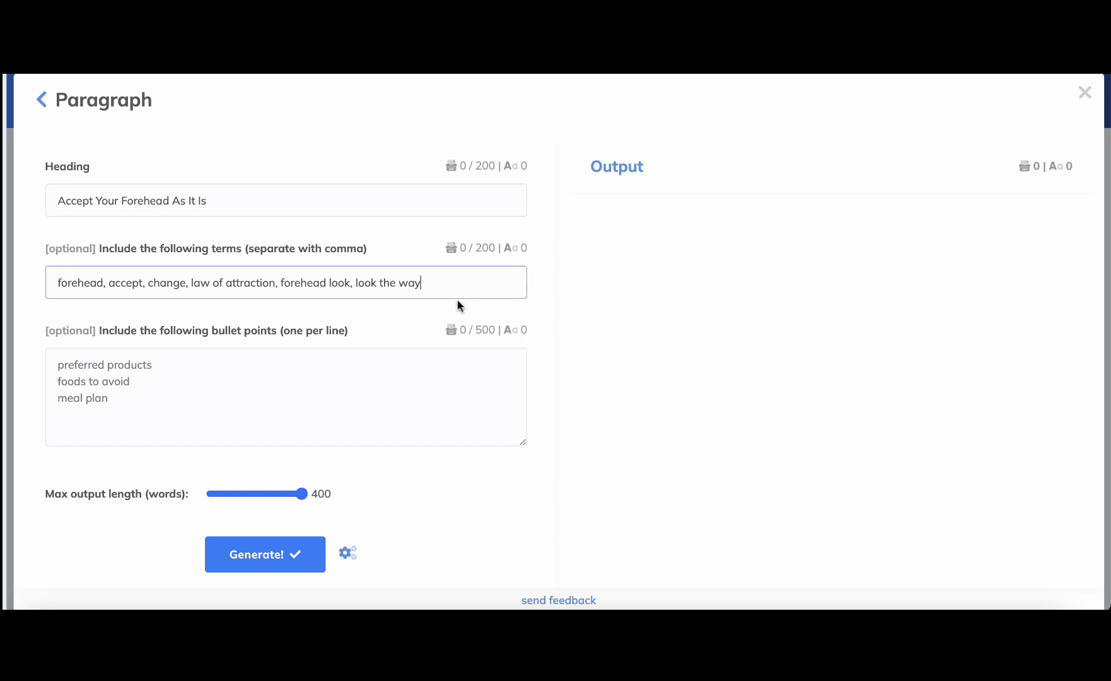
# Step: Show the creativity and quality settings and generate the "Accept Your Forehead As It Is" paragraph with a 400-word maximum
pyautogui.scroll(-1, 436, 444)
pyautogui.click(349, 547)
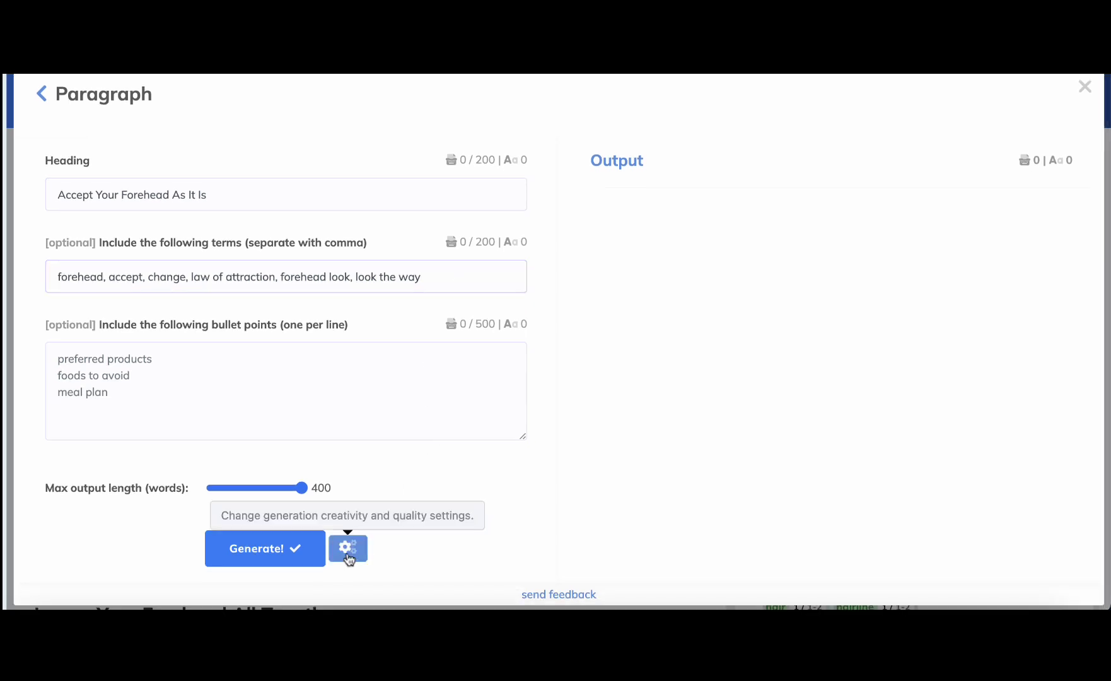
pyautogui.scroll(-2, 421, 494)
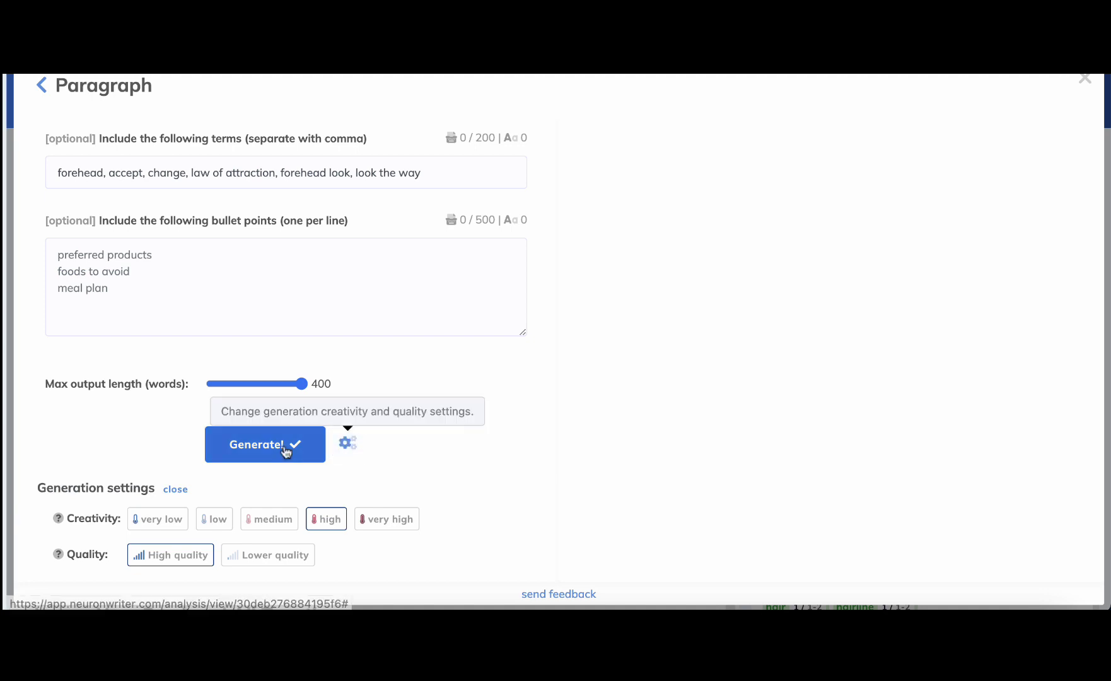
pyautogui.scroll(3, 398, 466)
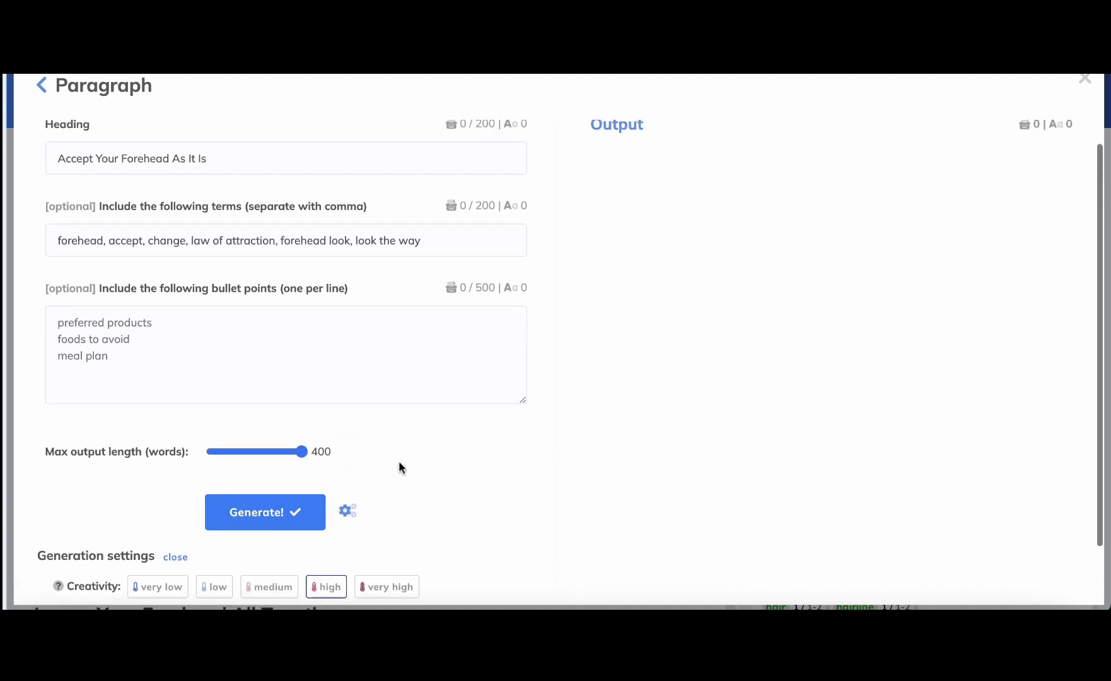
pyautogui.scroll(-2, 398, 466)
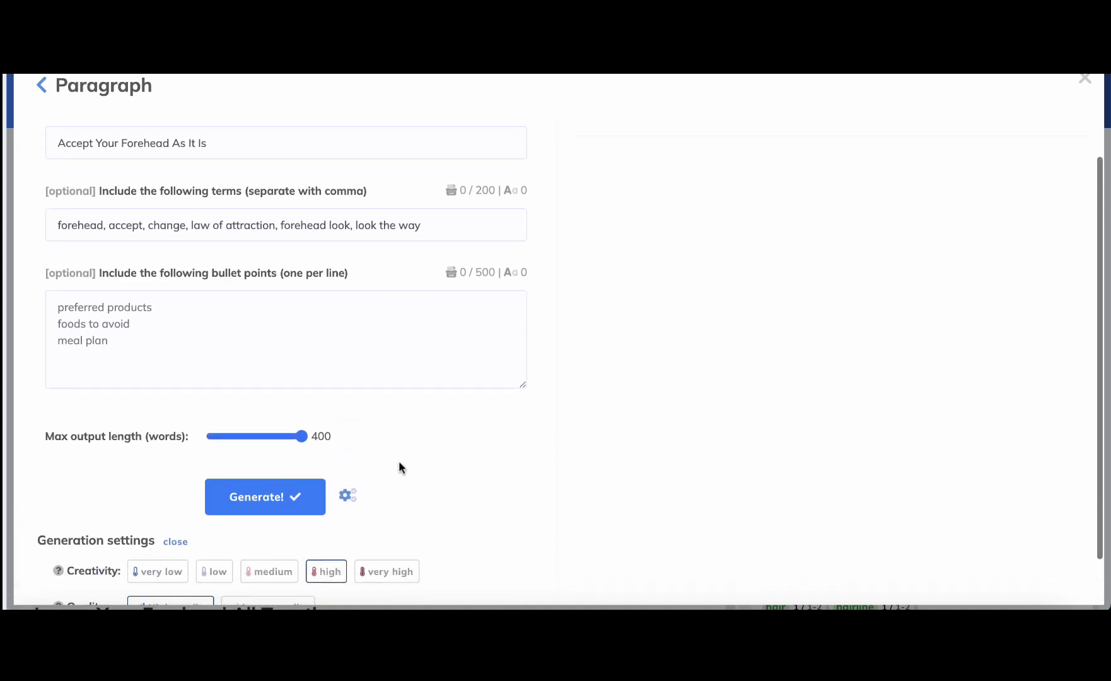
pyautogui.click(257, 498)
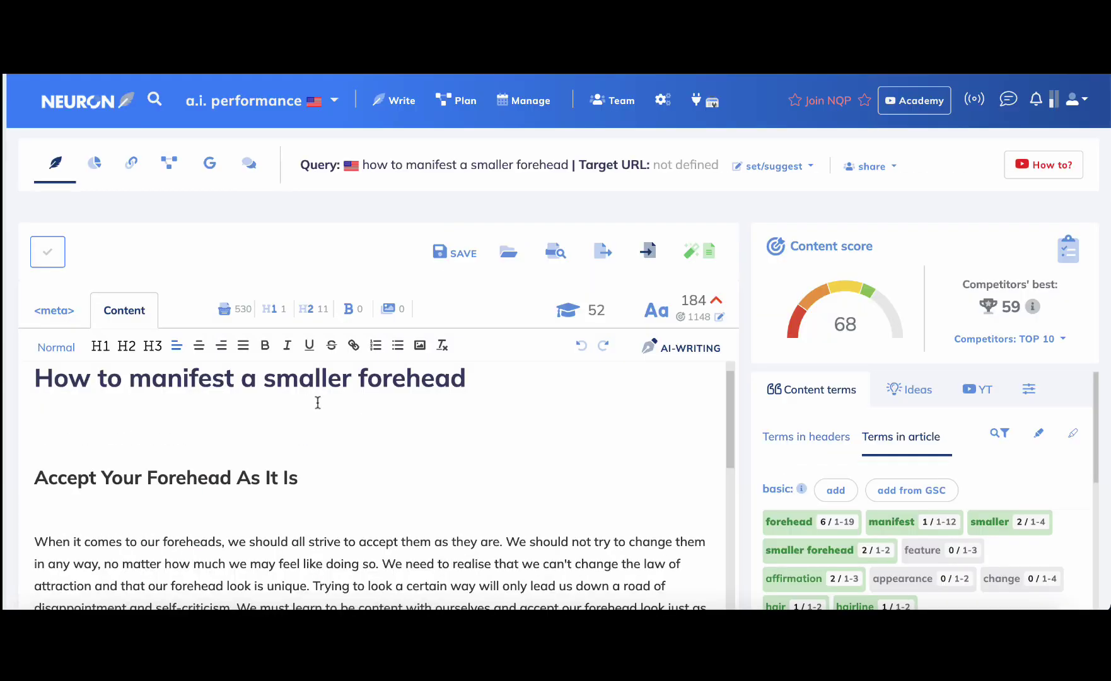
# Step: Generate the AI paragraph for the "Ignore Your Forehead All Together" section and copy it to the editor
pyautogui.scroll(-4, 238, 550)
pyautogui.click(239, 550)
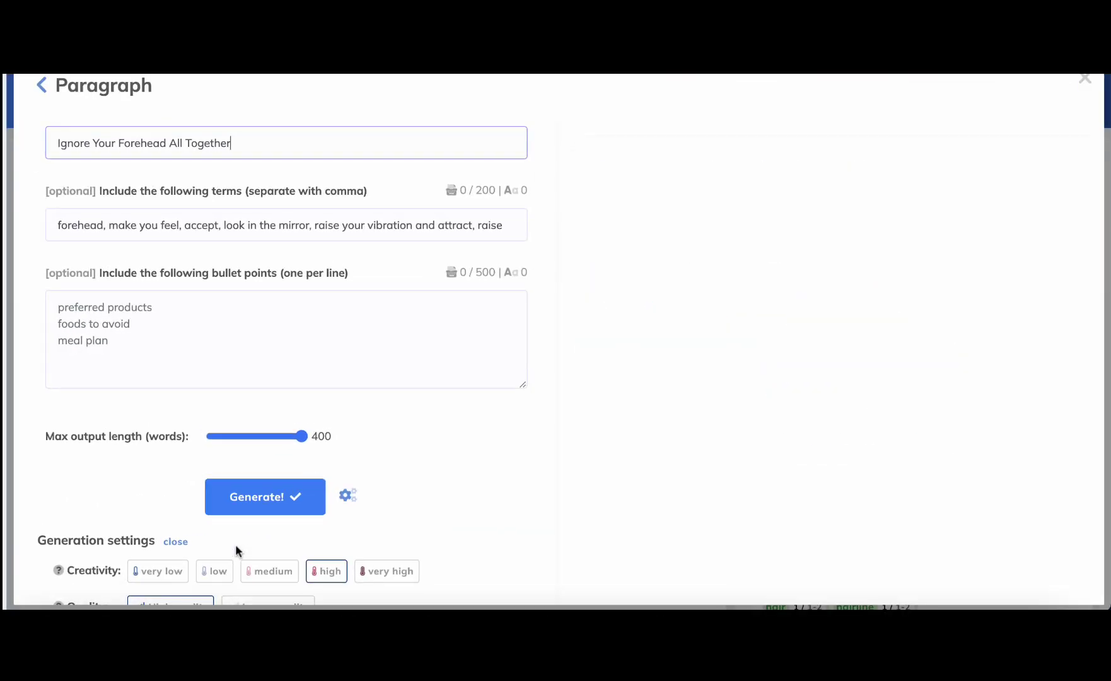
pyautogui.click(271, 497)
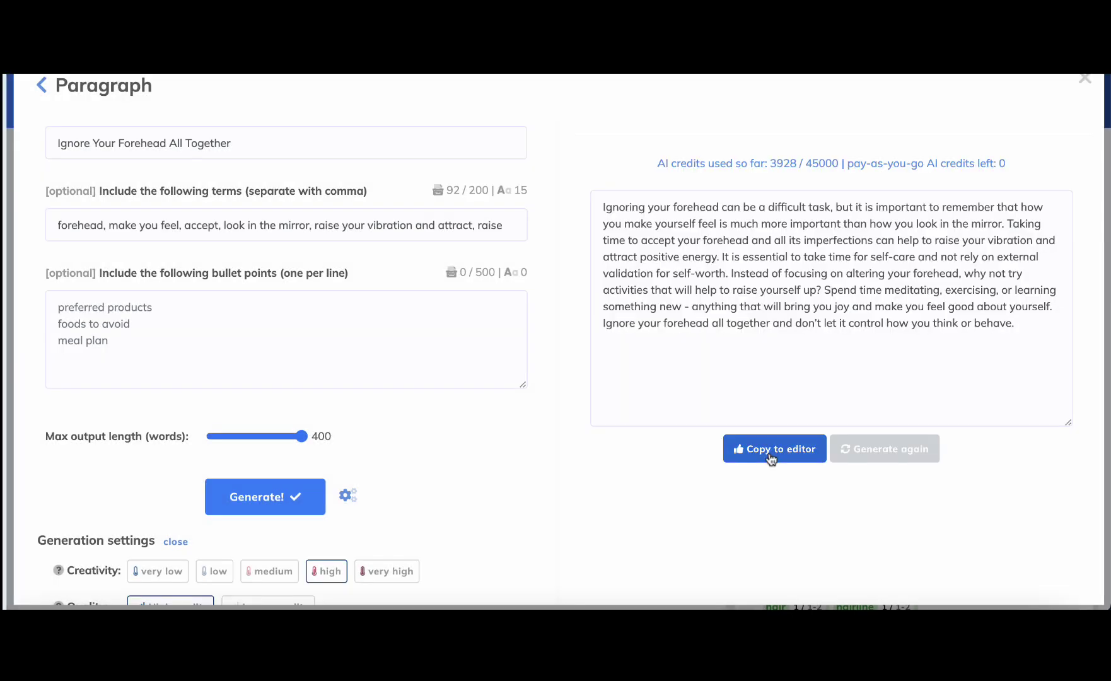
pyautogui.click(771, 449)
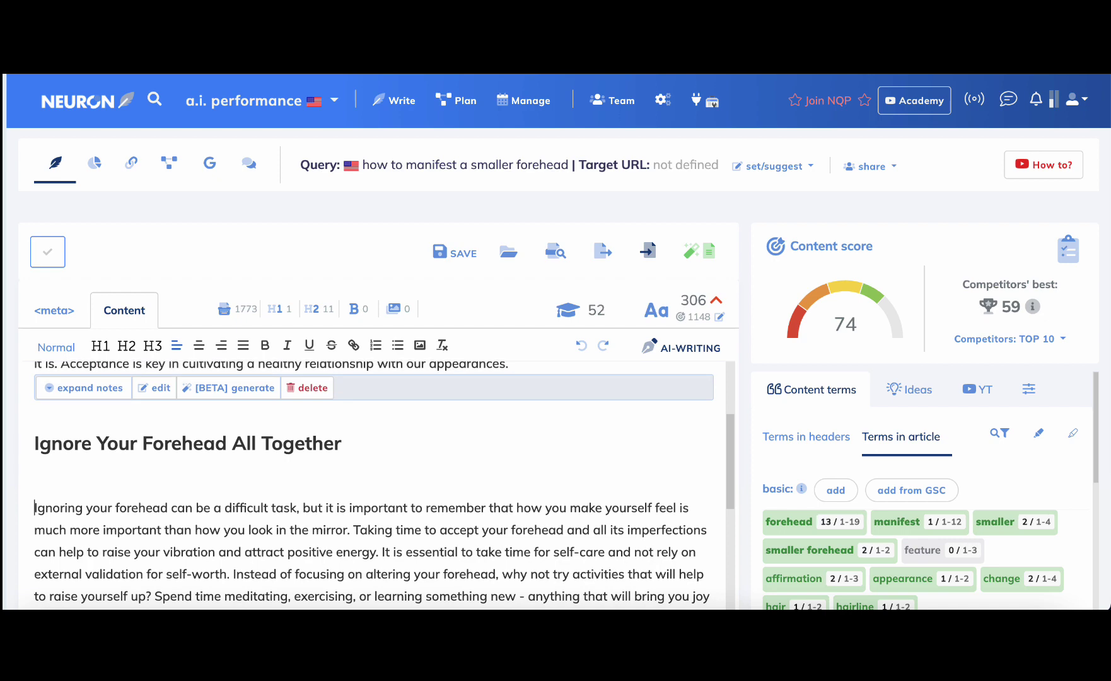
# Step: Remove the empty lines above the "Affirmations On Having Fun" heading in the article
pyautogui.press('BackSpace')
pyautogui.scroll(-4, 367, 496)
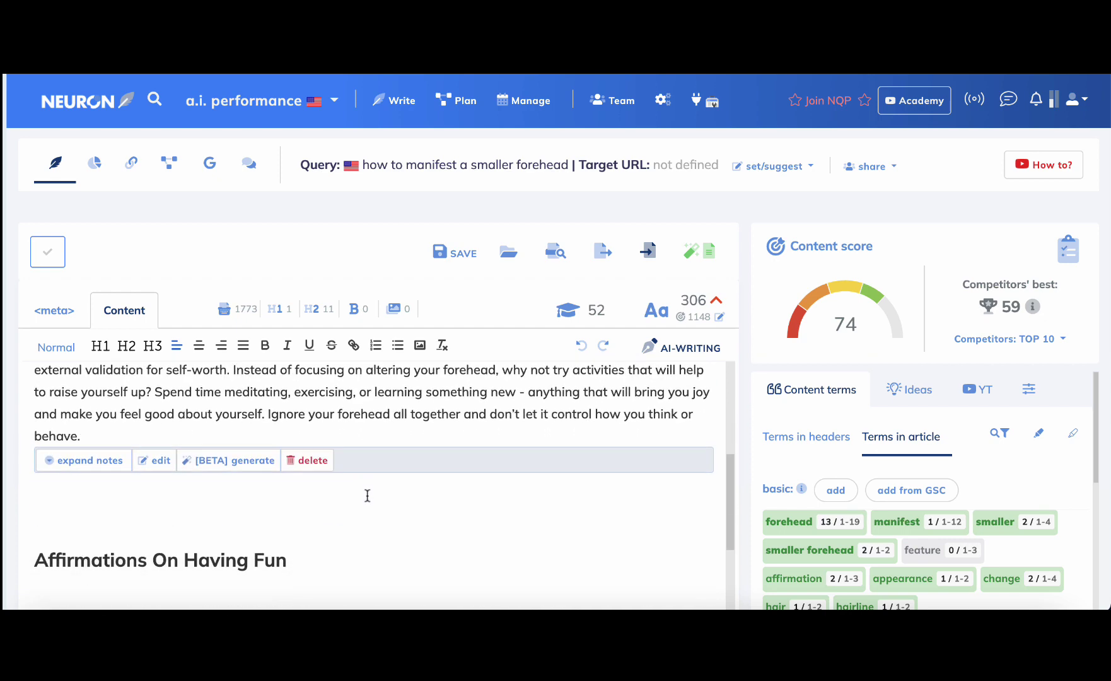
pyautogui.click(33, 512)
pyautogui.press('BackSpace')
pyautogui.press('BackSpace')
pyautogui.press('BackSpace')
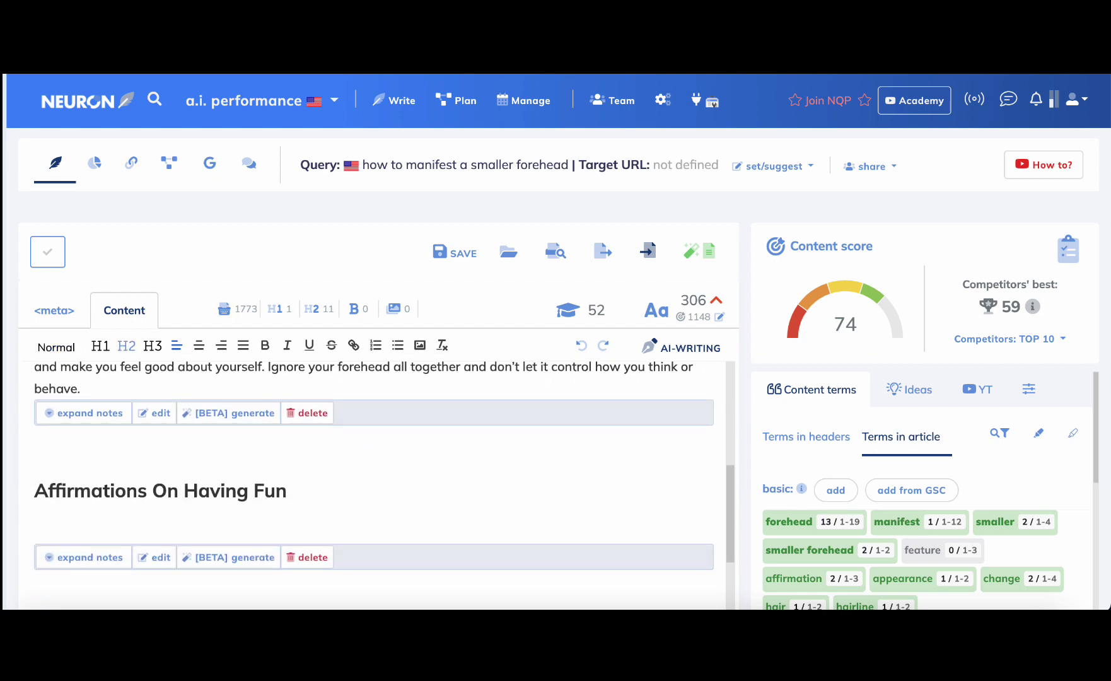
pyautogui.hotkey('ctrl', 'z')
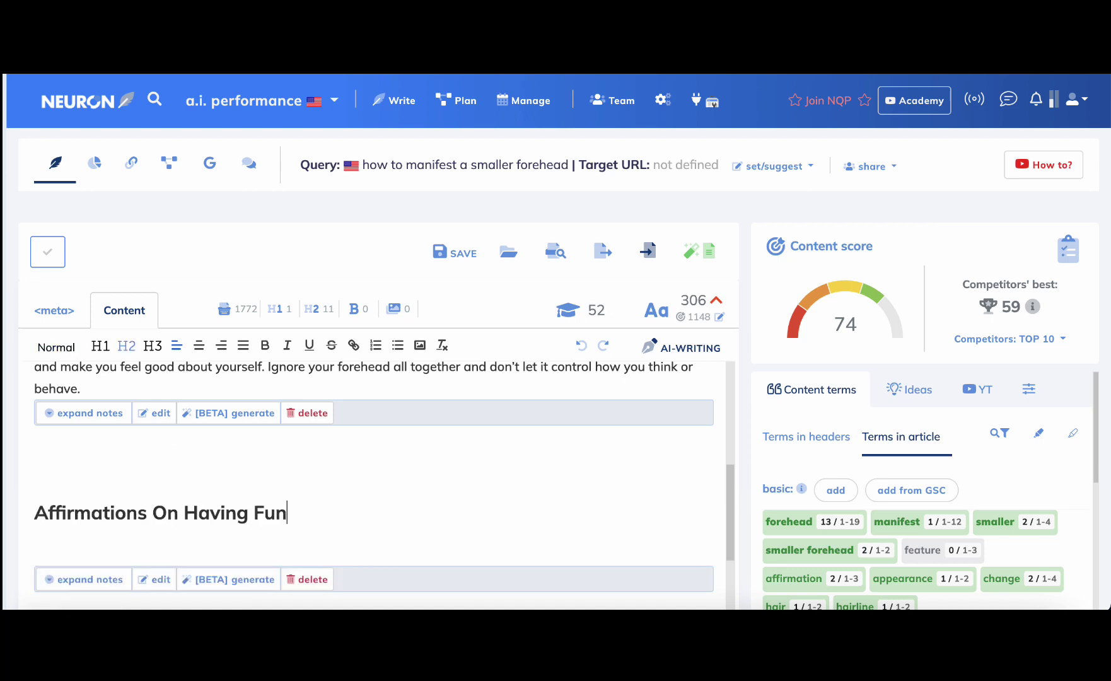
pyautogui.write('n')
pyautogui.click(34, 512)
pyautogui.press('BackSpace')
pyautogui.press('BackSpace')
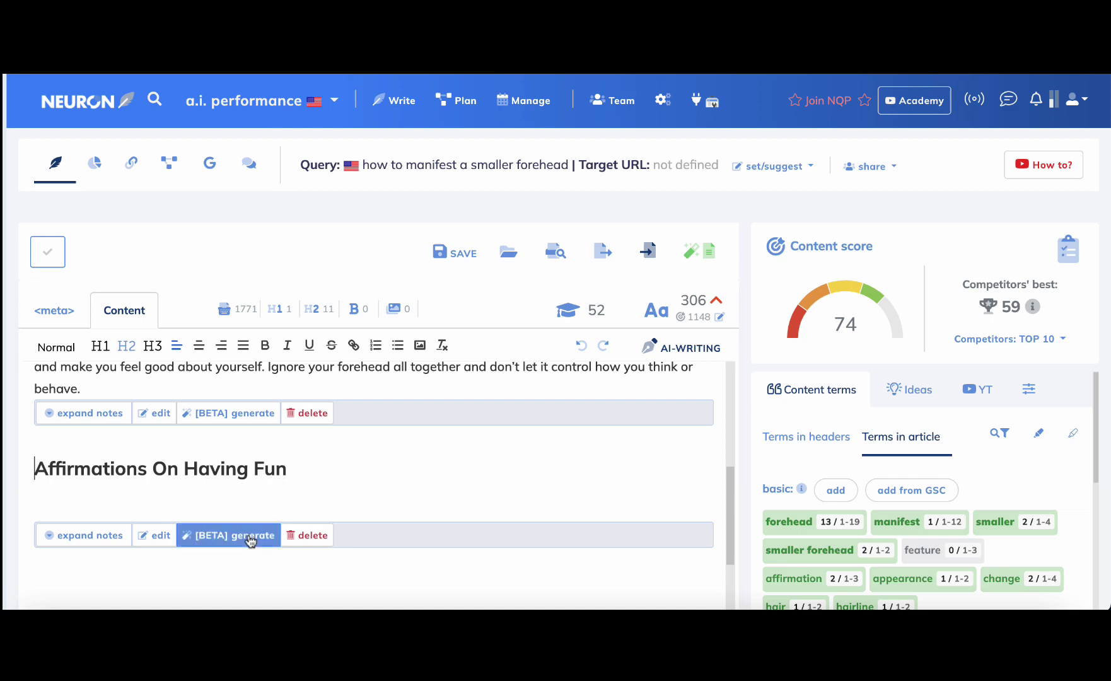
# Step: Generate the AI paragraph for the "Affirmations On Having Fun" section and copy it to the editor
pyautogui.click(237, 535)
pyautogui.click(295, 497)
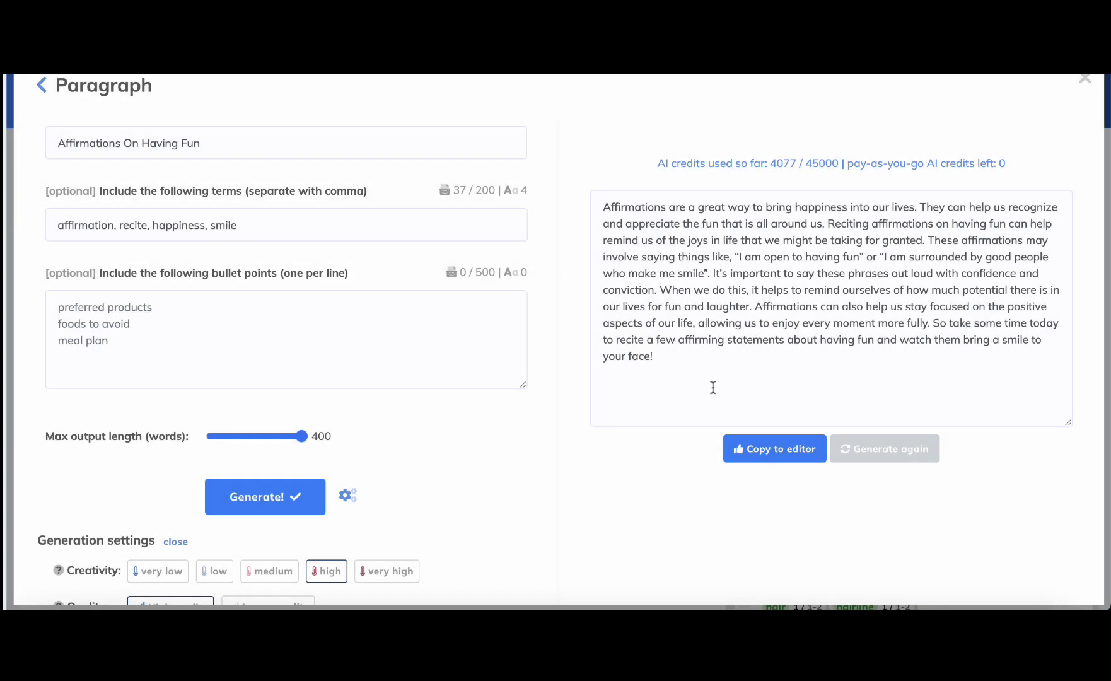
pyautogui.click(764, 462)
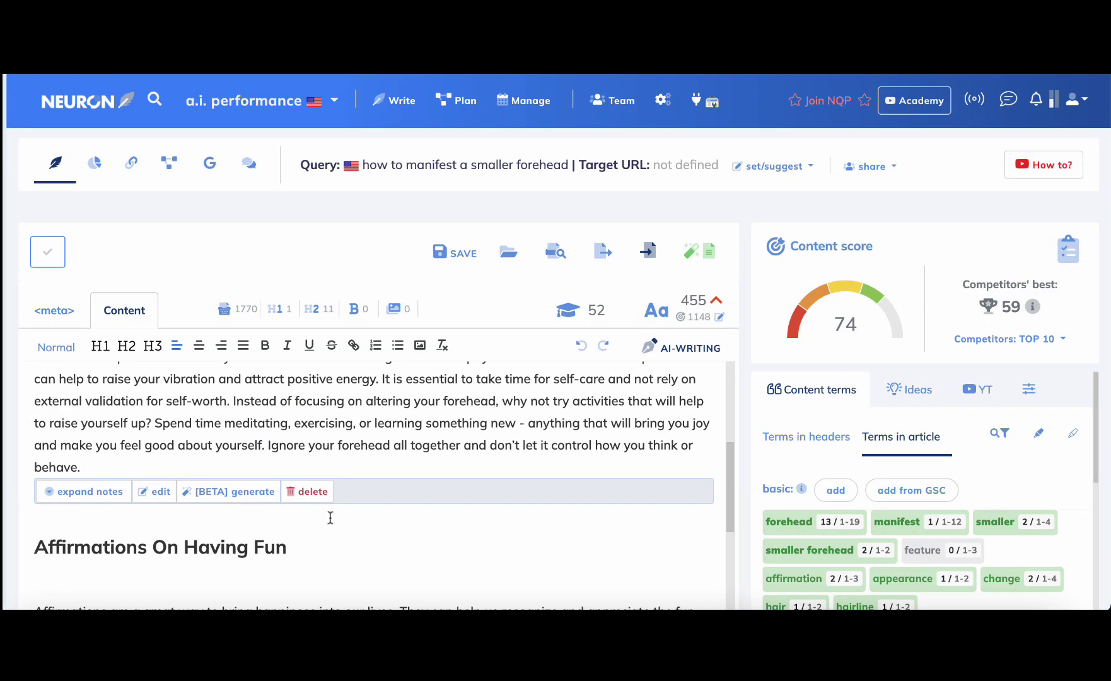
# Step: Generate the AI paragraph for the "Reprogram your subconscious to get a rounder hairline and high raised eyebrows" section and copy it to the editor
pyautogui.scroll(-2, 330, 515)
pyautogui.scroll(-3, 330, 517)
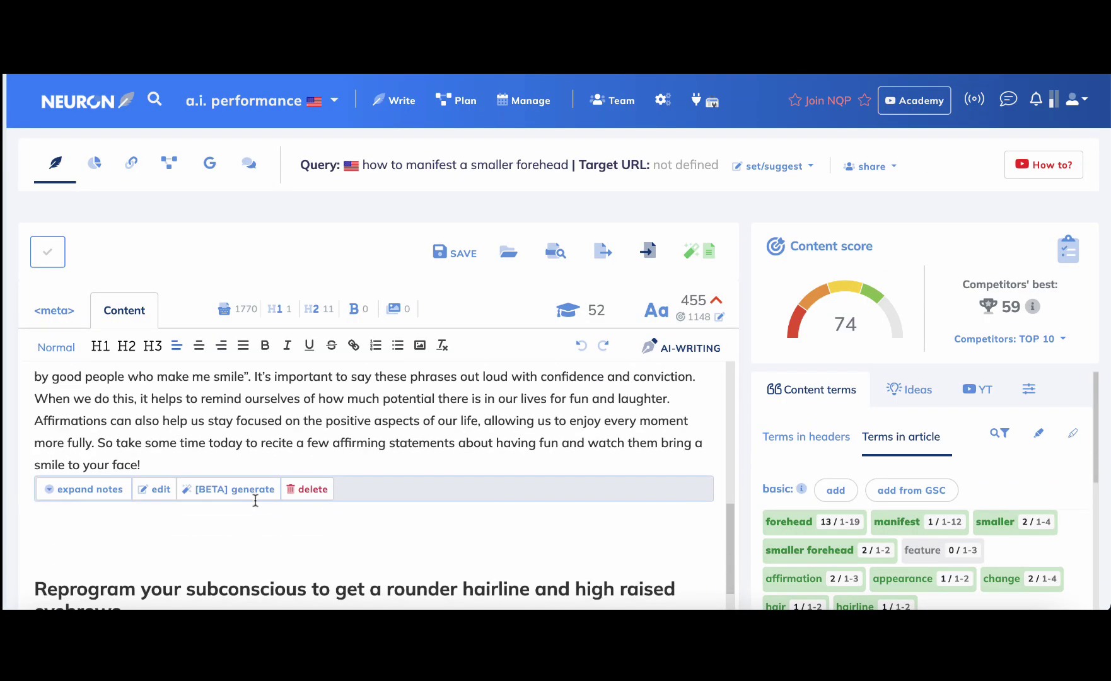
pyautogui.scroll(-2, 255, 499)
pyautogui.click(231, 536)
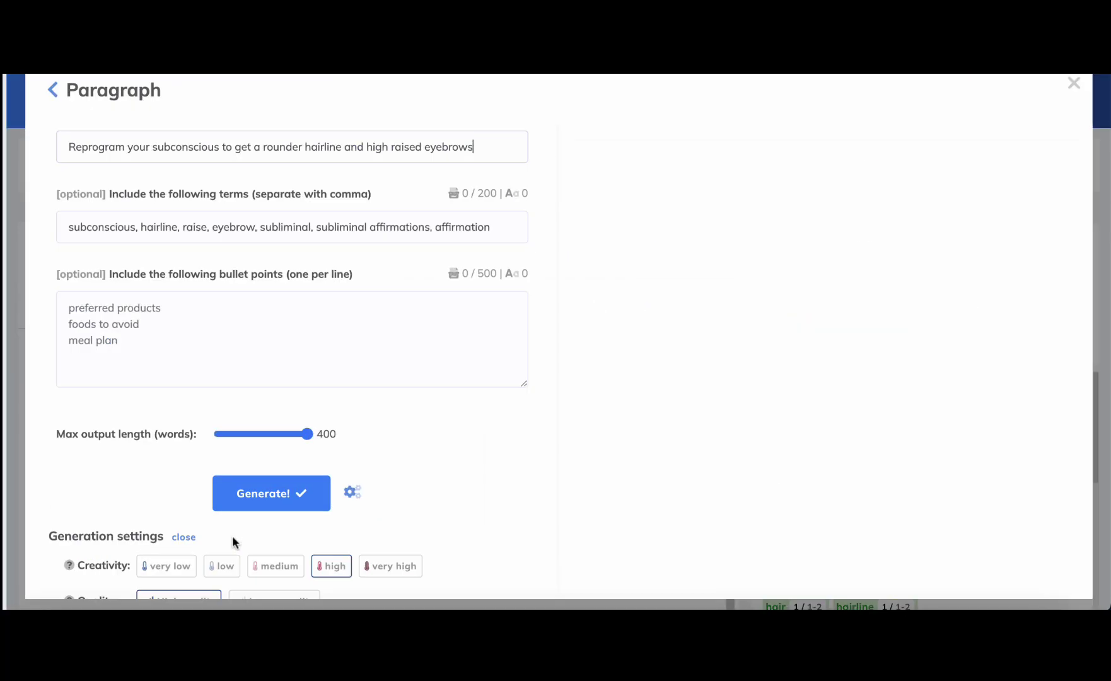
pyautogui.click(261, 506)
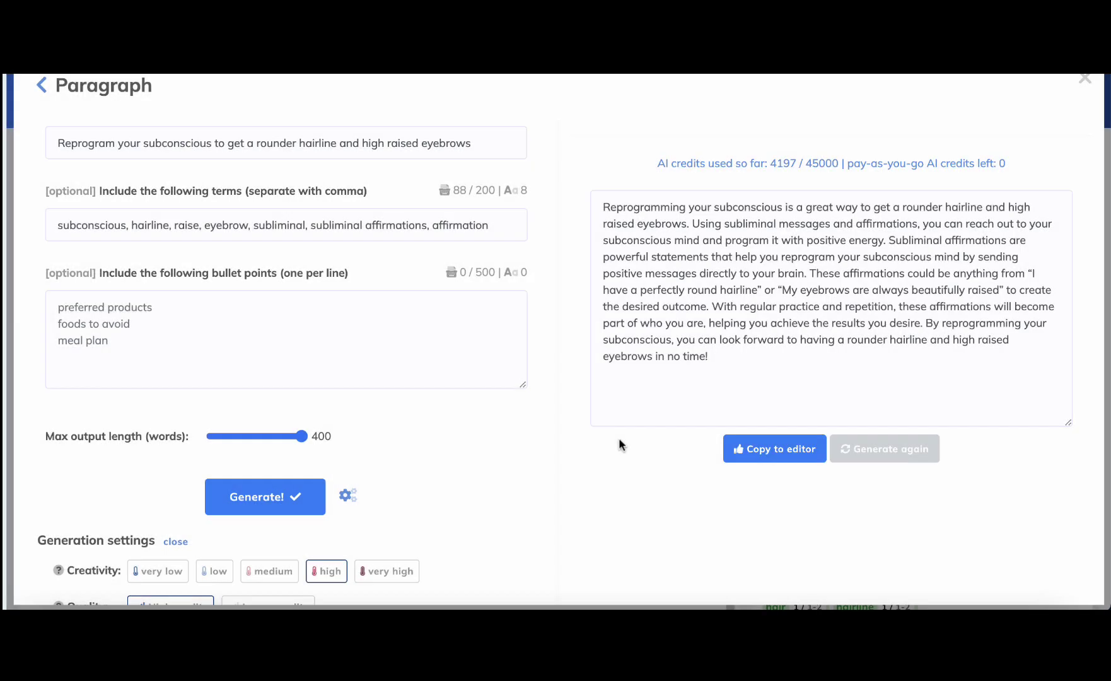
pyautogui.click(742, 446)
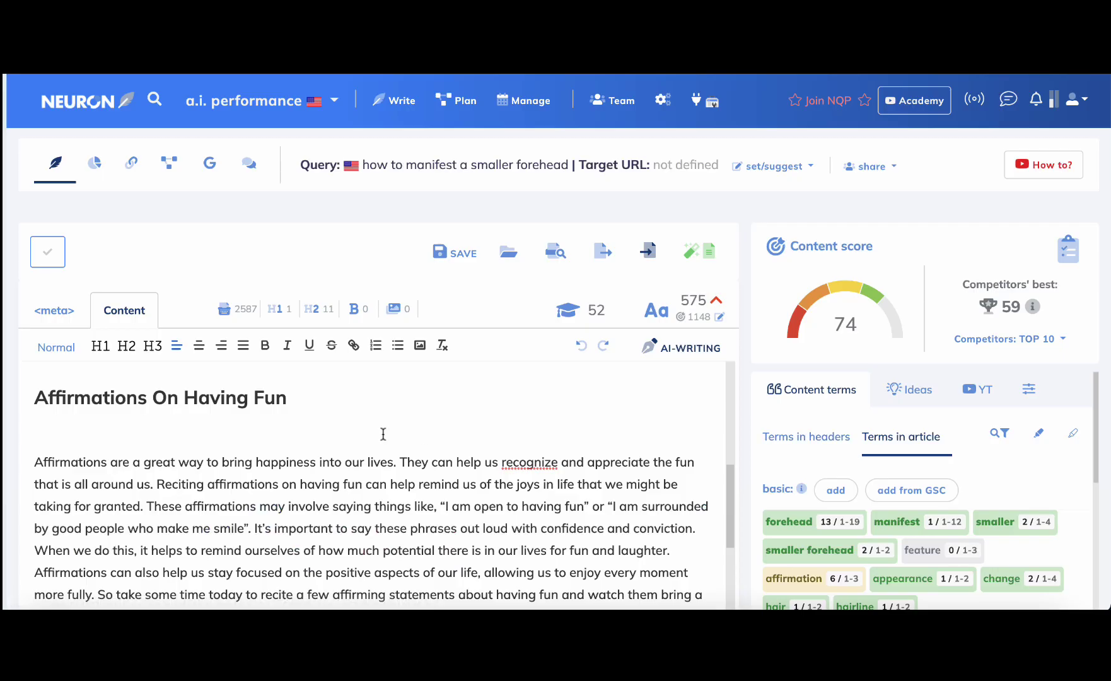
# Step: Generate the AI paragraph for the "Fake It Until You Make It: Smaller Forehead" section and copy it to the editor
pyautogui.scroll(-6, 383, 434)
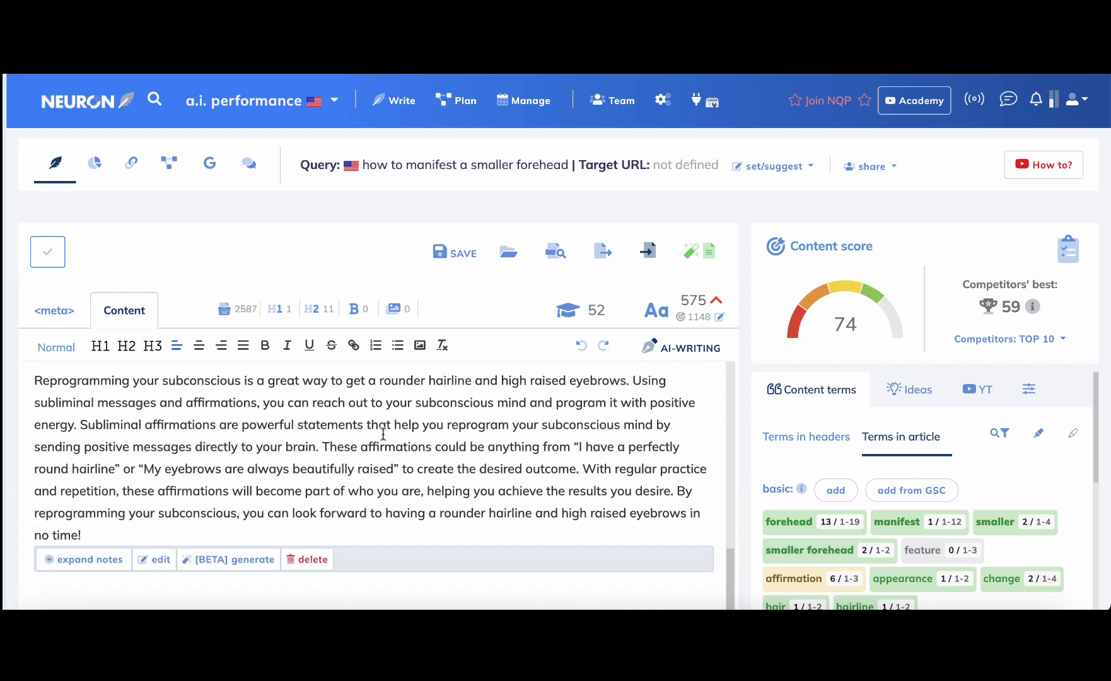
pyautogui.scroll(-3, 383, 433)
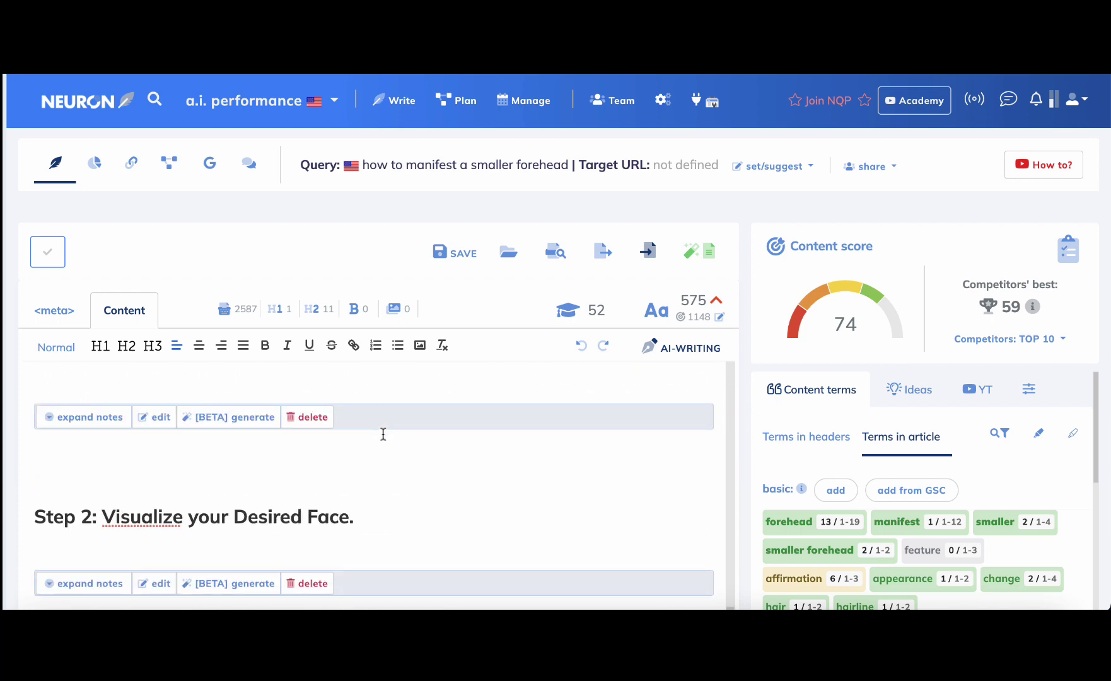
pyautogui.click(240, 422)
pyautogui.click(250, 485)
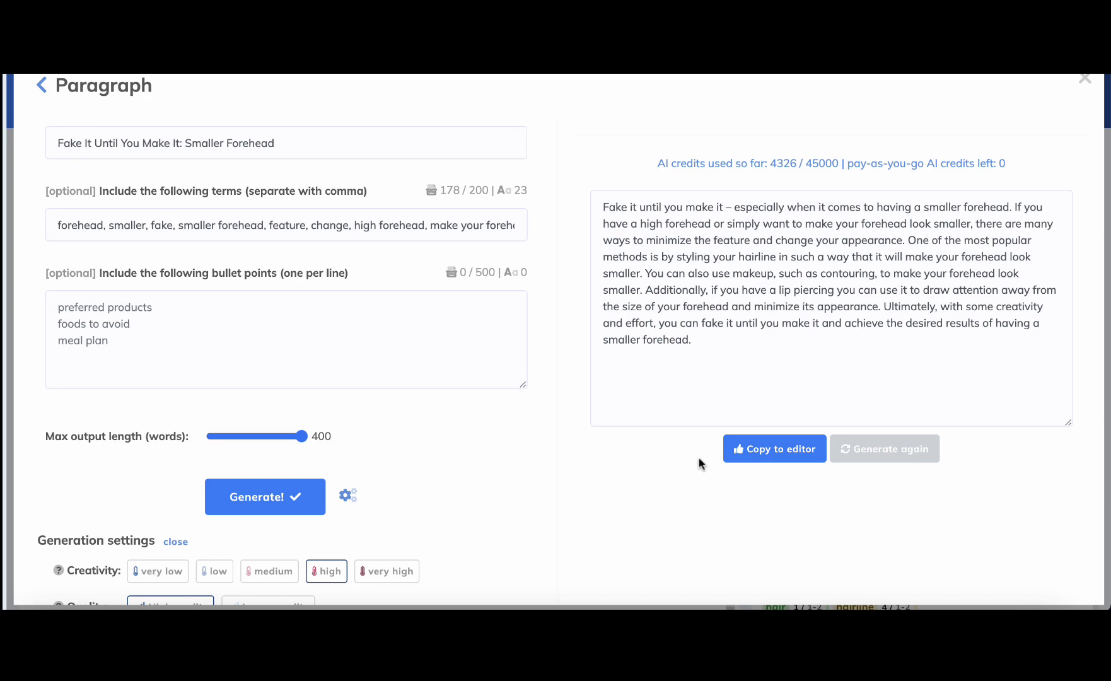
pyautogui.click(749, 449)
# Step: Generate the AI paragraph for the "Step 3: Eliminate any Limiting Beliefs." section
pyautogui.scroll(-10, 331, 443)
pyautogui.scroll(-2, 331, 443)
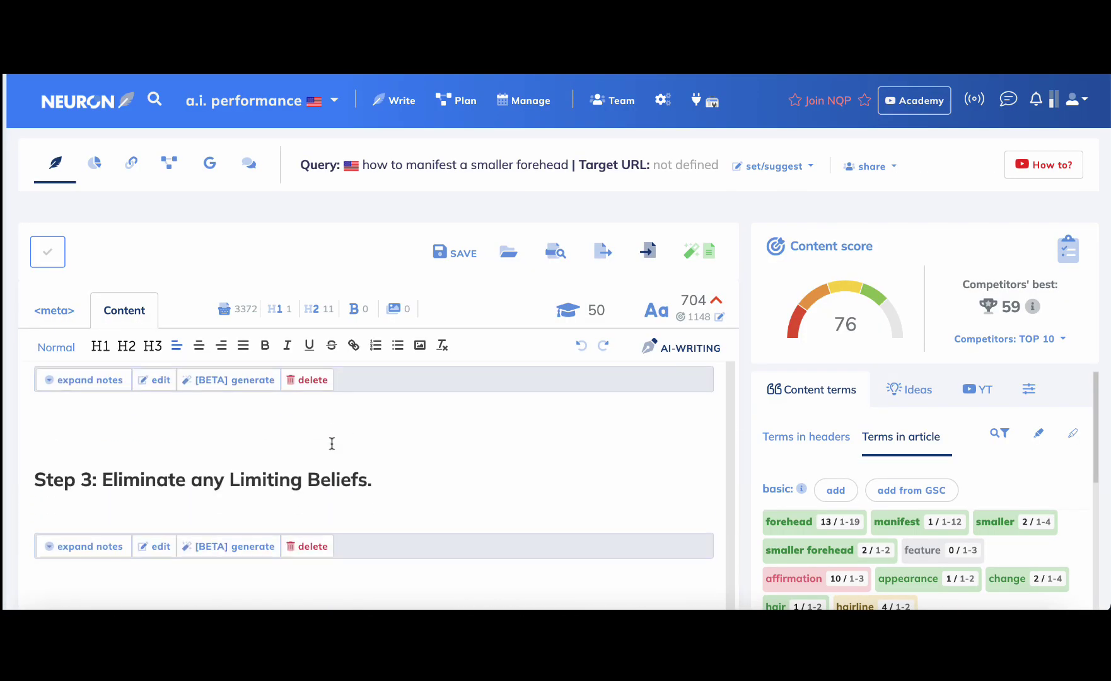
pyautogui.scroll(1, 329, 441)
pyautogui.scroll(-4, 294, 437)
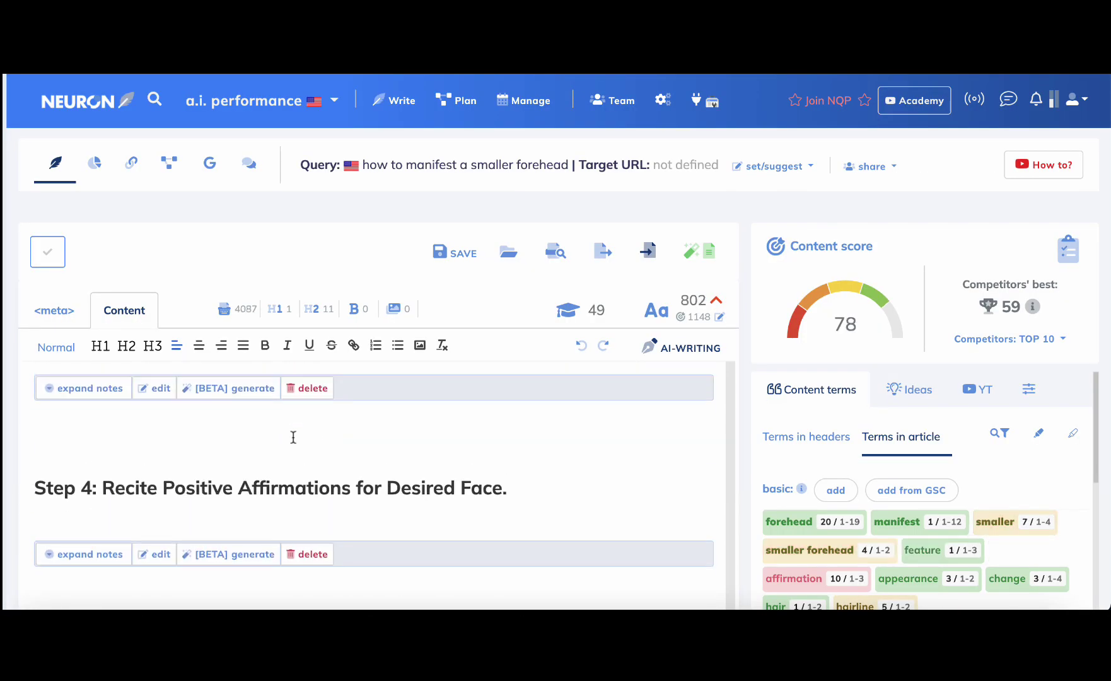
pyautogui.scroll(5, 293, 437)
pyautogui.scroll(-3, 253, 503)
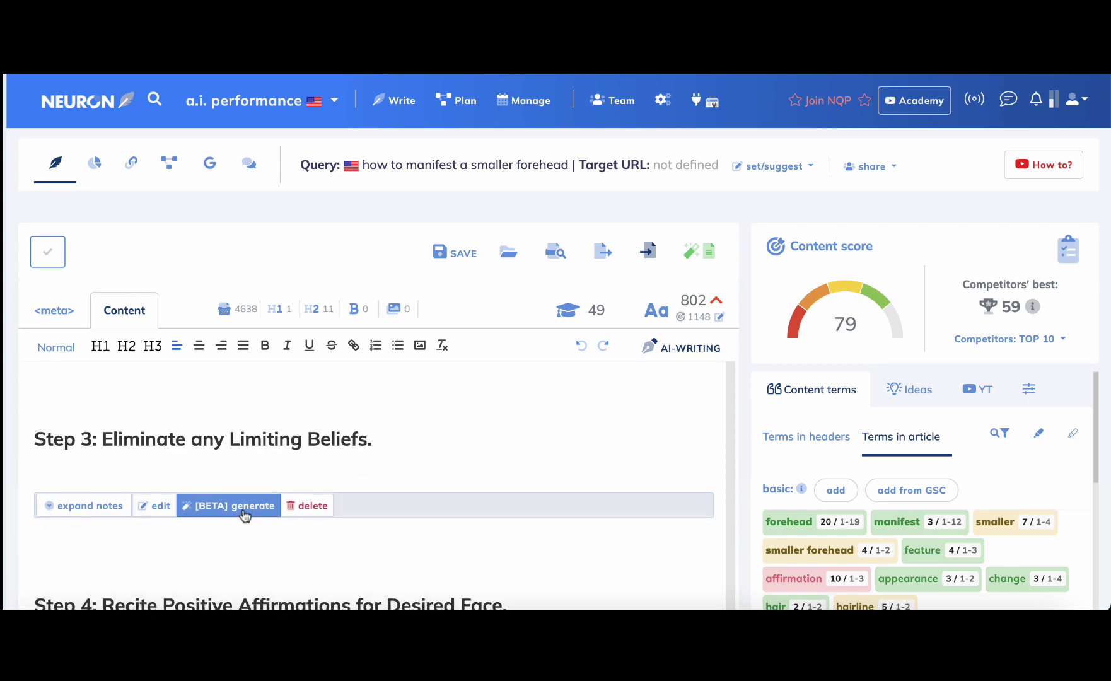
pyautogui.click(253, 505)
pyautogui.click(265, 495)
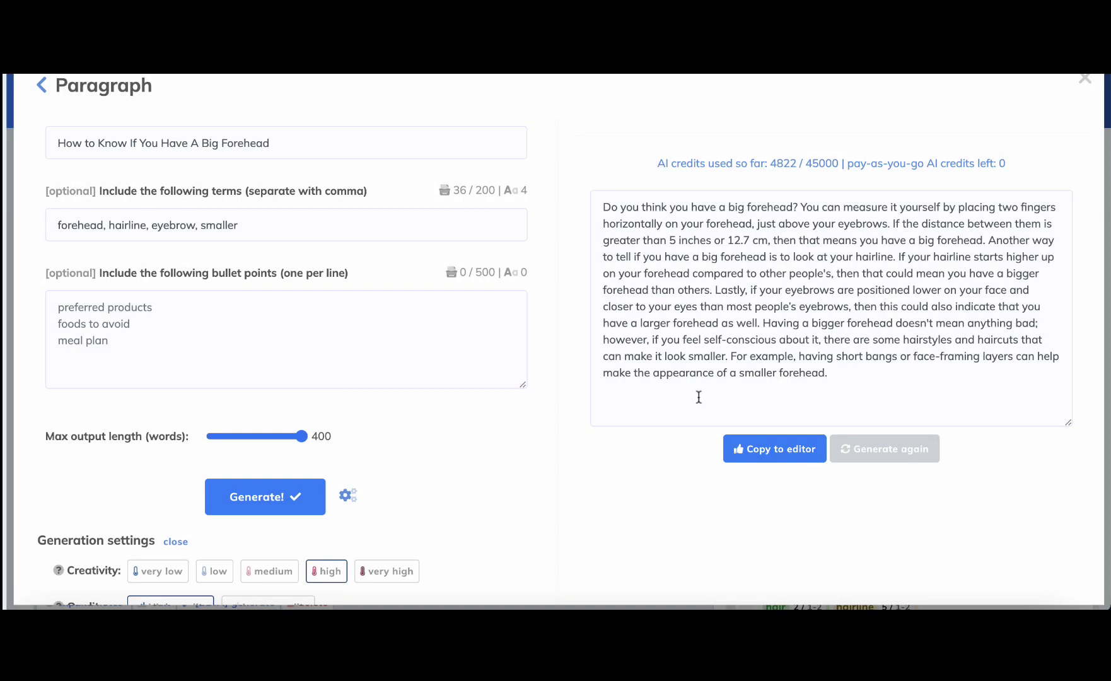
# Step: Copy the "How to Know If You Have A Big Forehead" paragraph to the editor, and generate and copy one for "Step 5: Let Go."
pyautogui.click(765, 458)
pyautogui.scroll(-5, 386, 449)
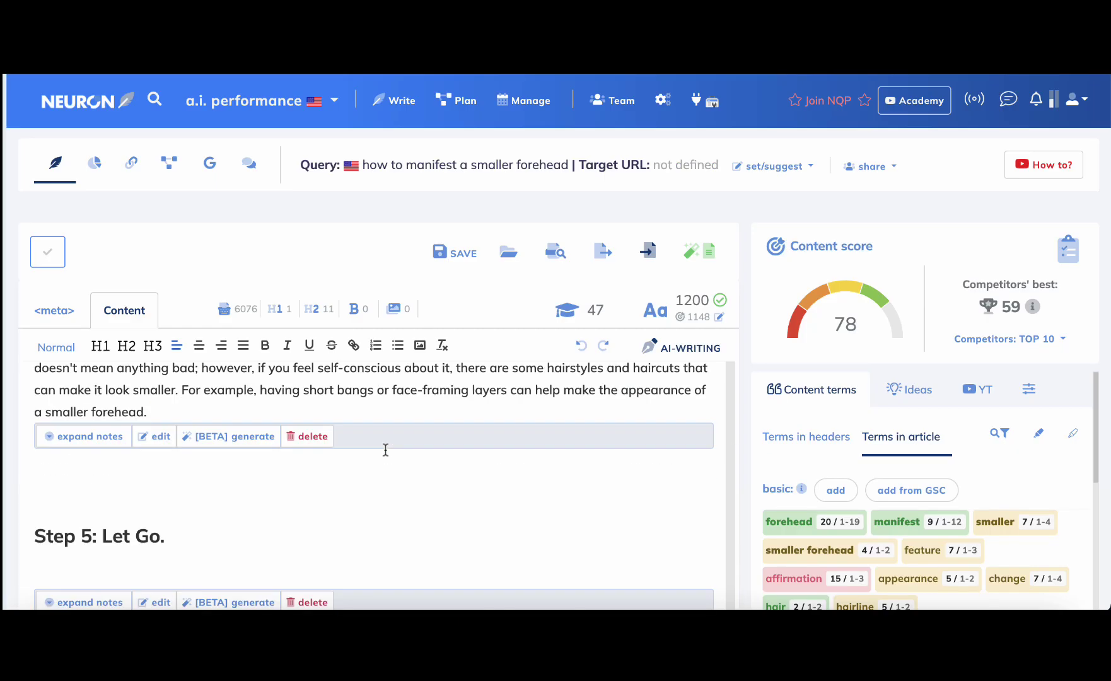
pyautogui.scroll(-3, 262, 511)
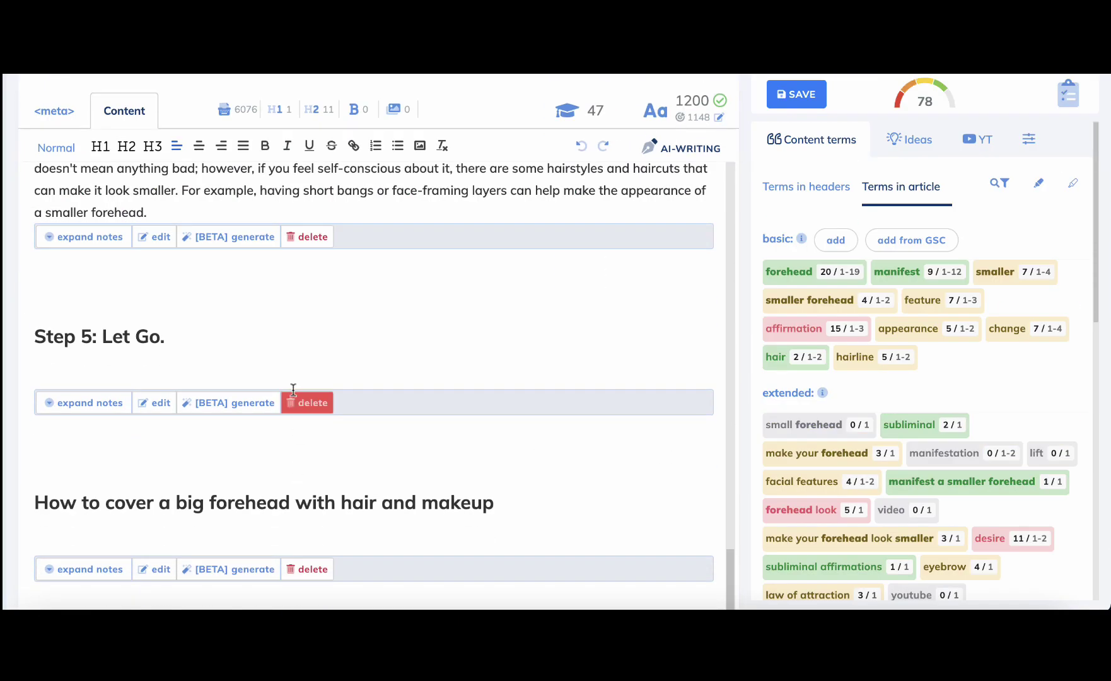
pyautogui.click(277, 403)
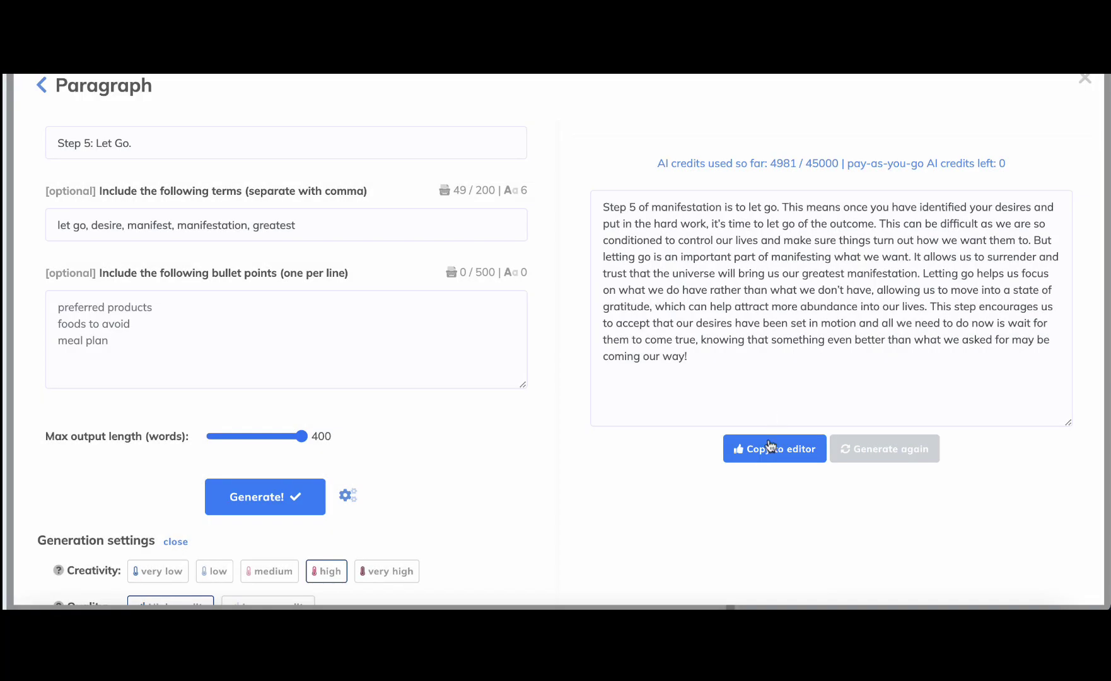
pyautogui.click(770, 450)
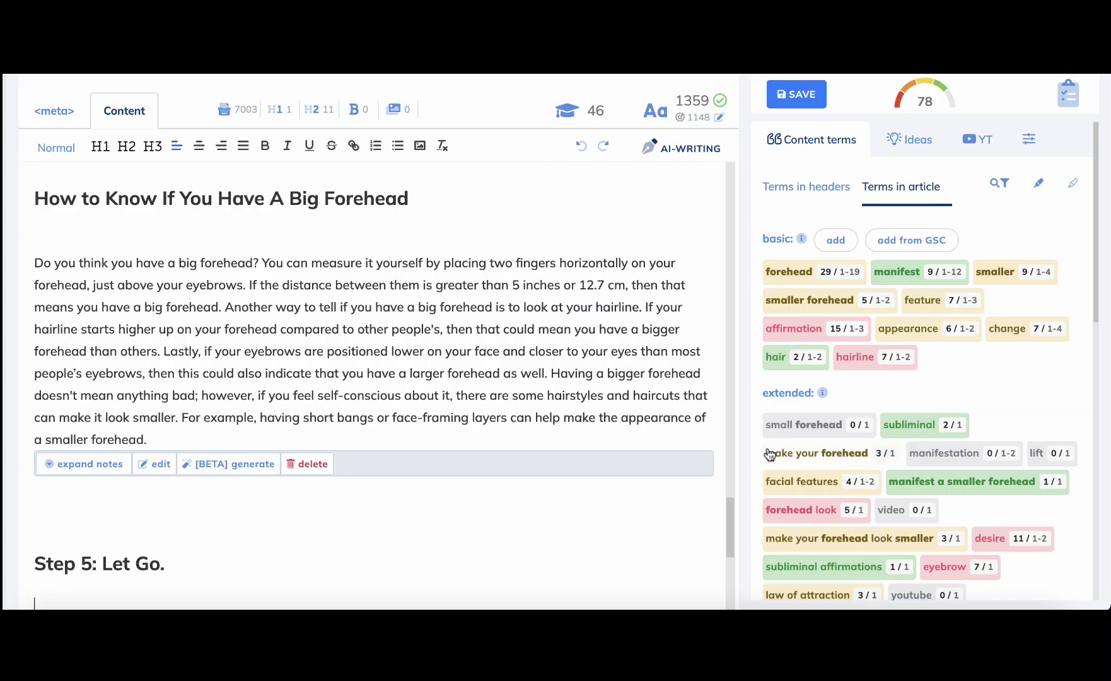
# Step: Generate the AI paragraph for the "How to cover a big forehead with hair and makeup" section and copy it to the editor
pyautogui.scroll(-6, 321, 464)
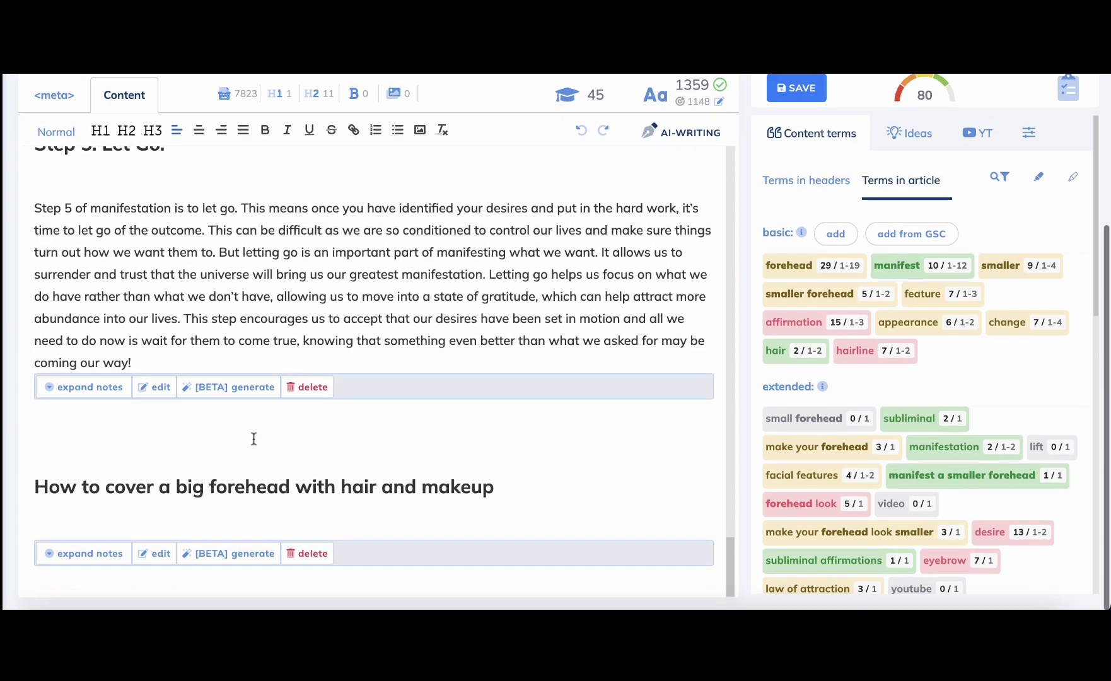
pyautogui.click(244, 571)
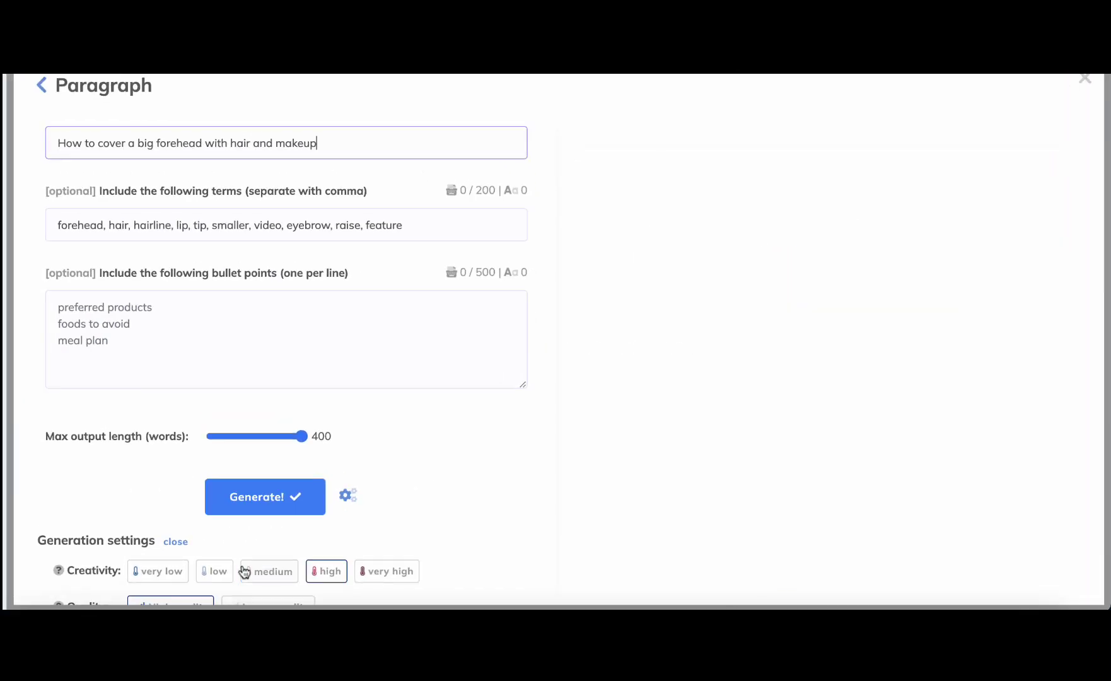
pyautogui.click(272, 497)
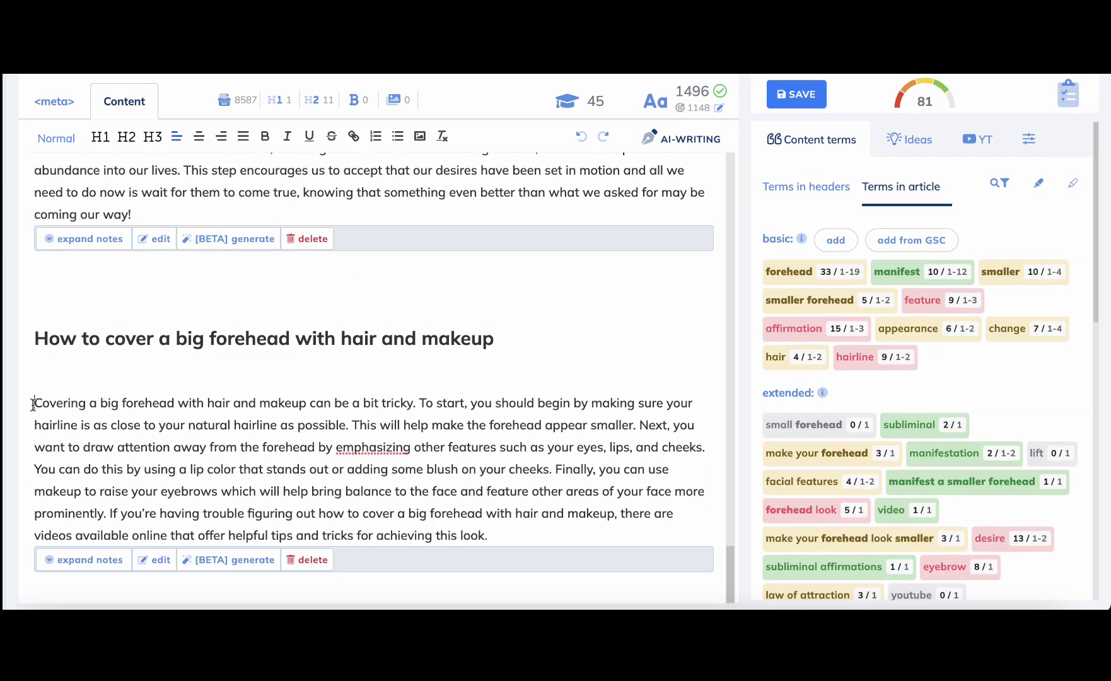
# Step: Remove the blank lines around the section headings and review the article's content score against the competitors' best
pyautogui.click(35, 340)
pyautogui.scroll(3, 35, 359)
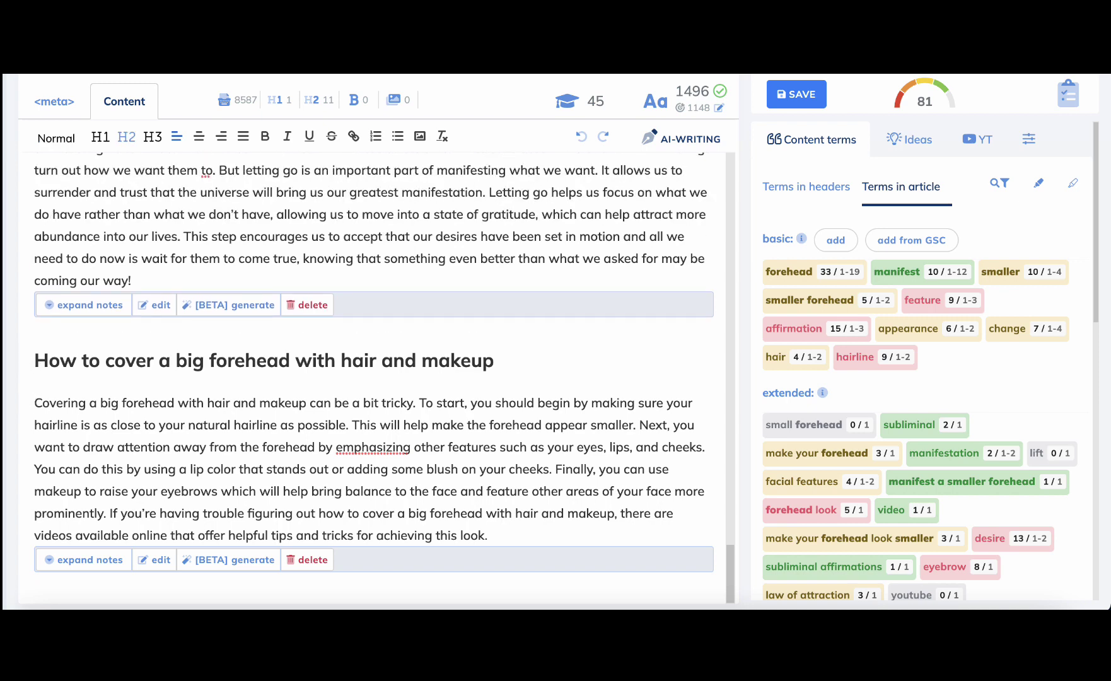
pyautogui.scroll(15, 275, 399)
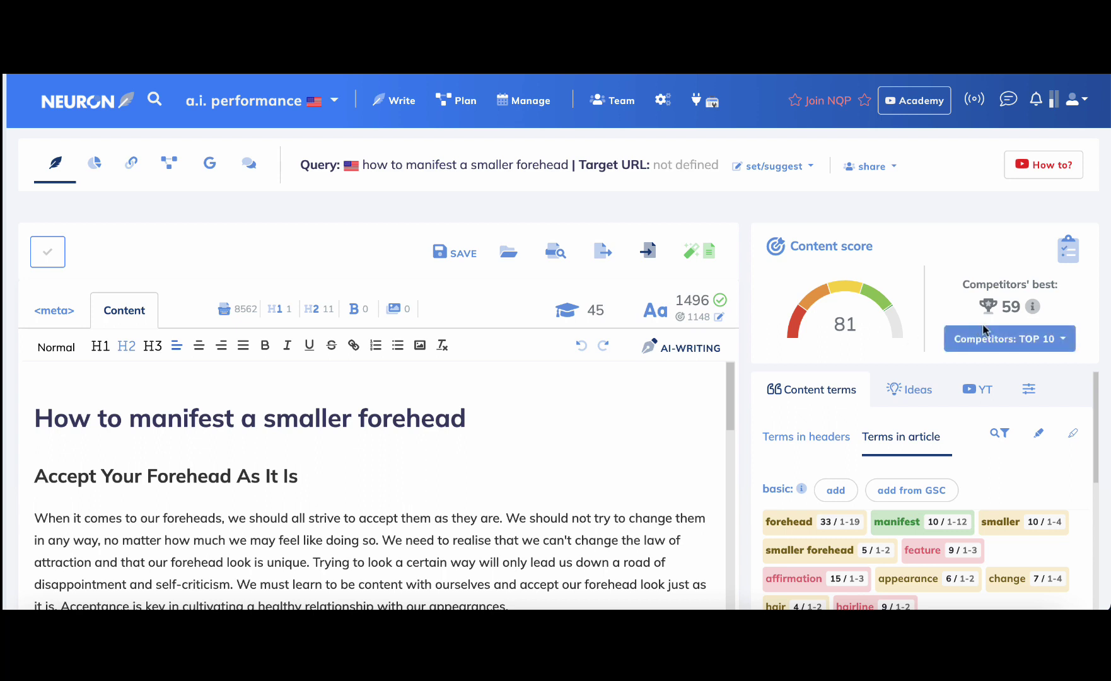
pyautogui.moveTo(1028, 313)
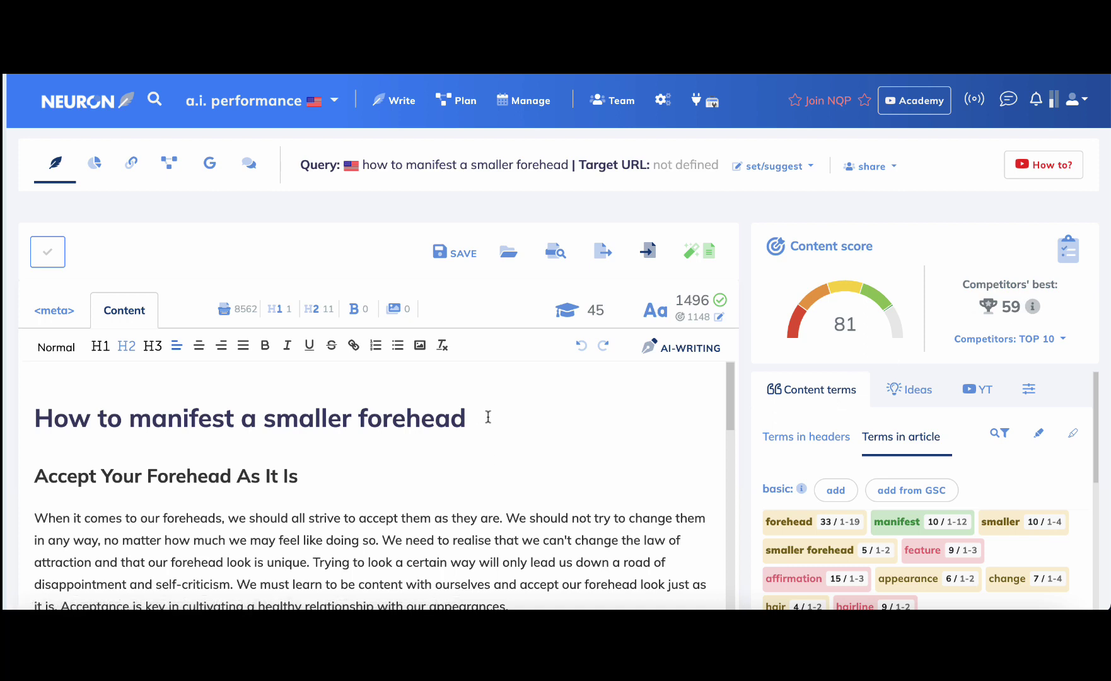
pyautogui.scroll(-3, 488, 417)
pyautogui.scroll(3, 488, 417)
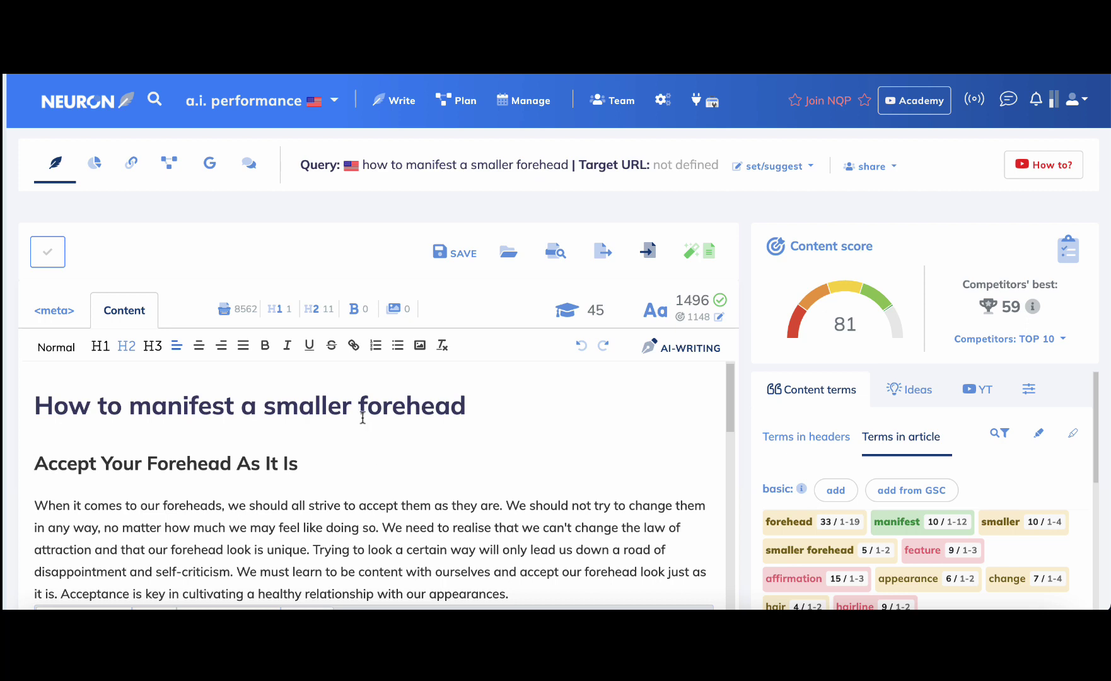
# Step: Copy the article's main heading "How to manifest a smaller forehead"
pyautogui.moveTo(484, 411); pyautogui.dragTo(34, 398)
pyautogui.click(589, 413)
pyautogui.moveTo(498, 410); pyautogui.dragTo(36, 396)
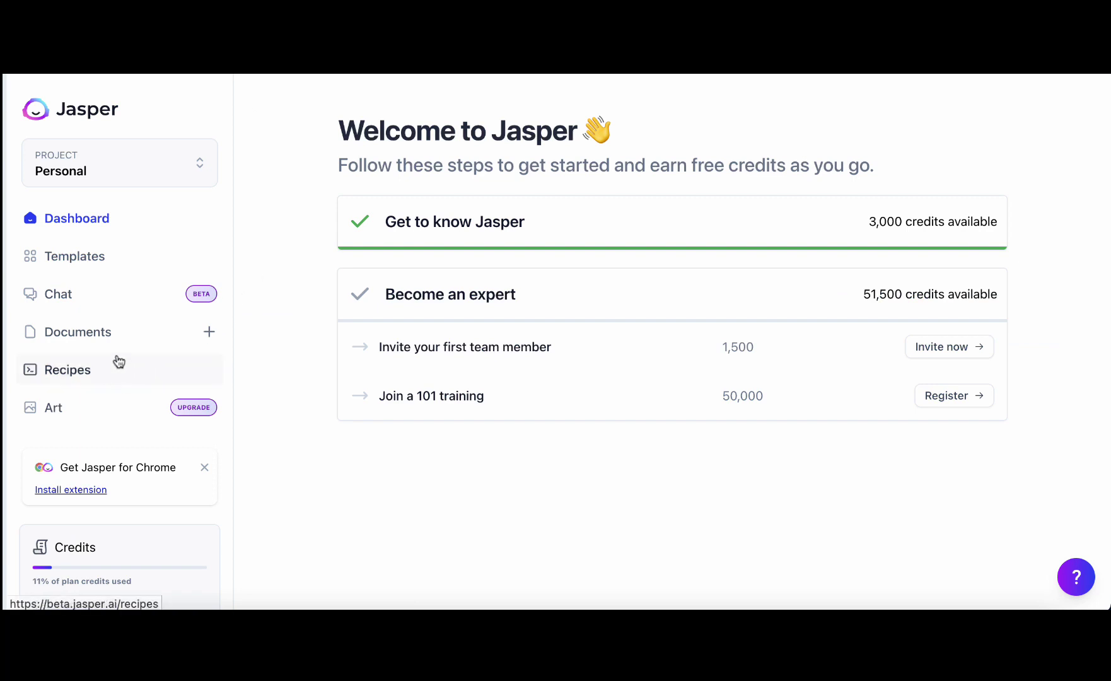
# Step: Switch to Jasper and create a new freeform document from scratch
pyautogui.click(209, 331)
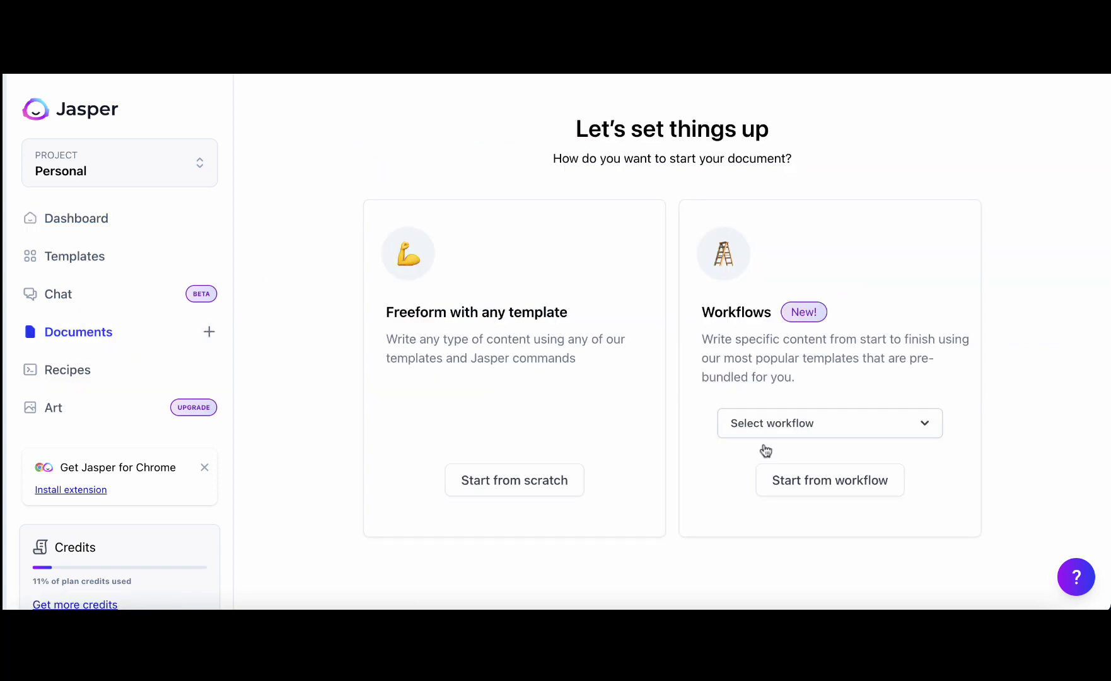
pyautogui.click(857, 422)
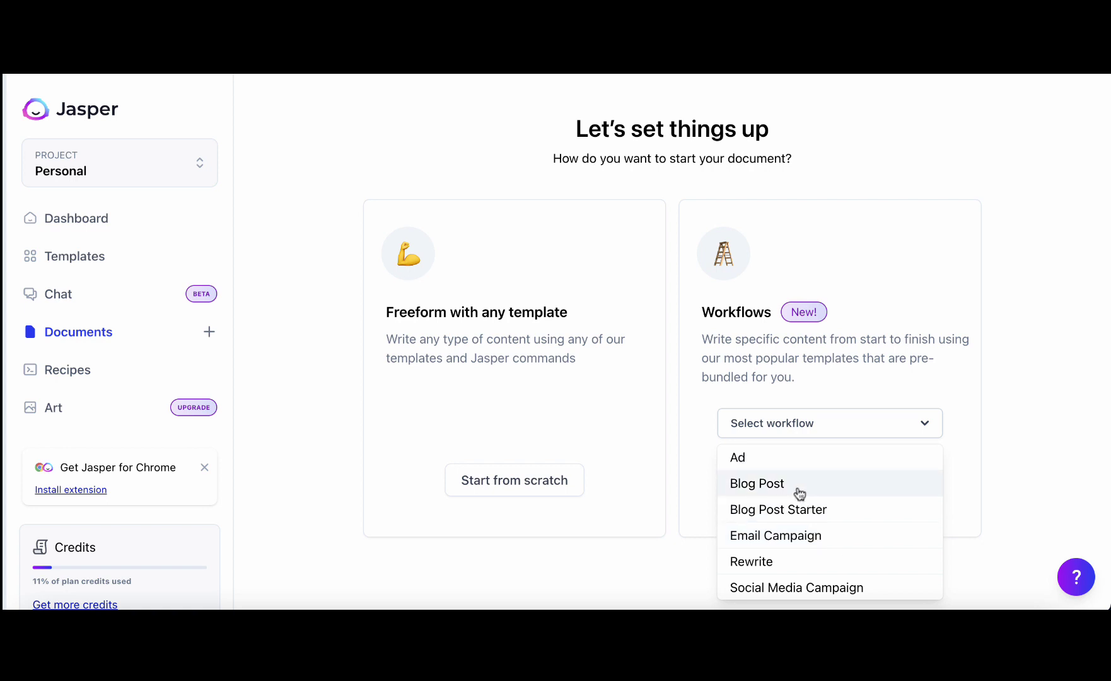
pyautogui.click(1022, 434)
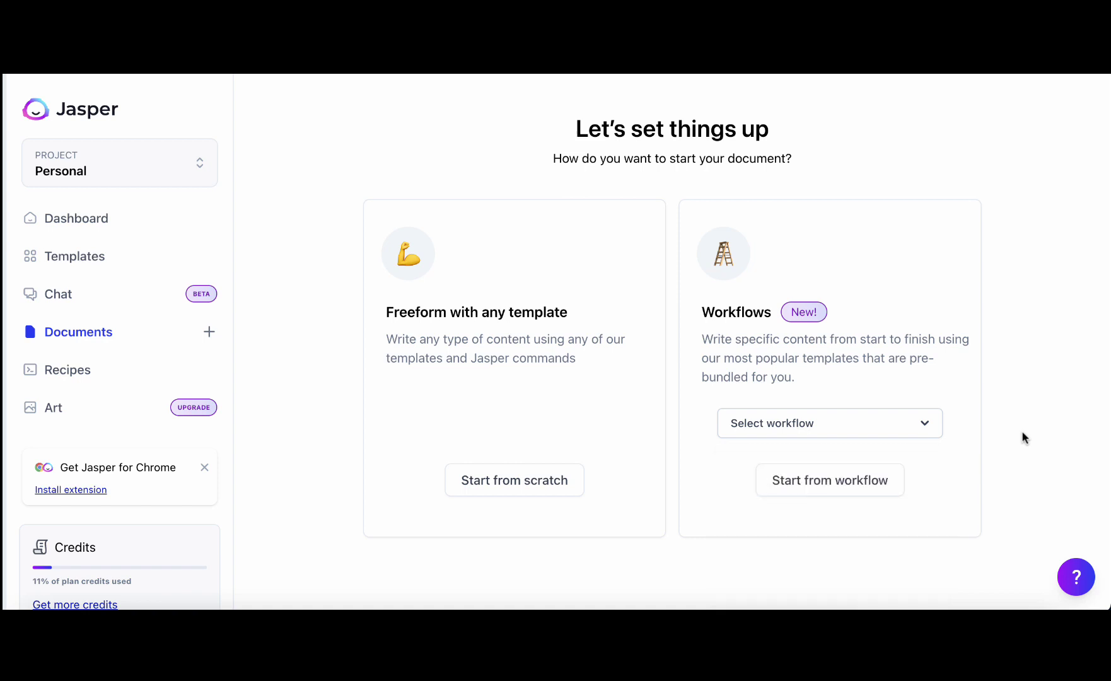
pyautogui.click(496, 483)
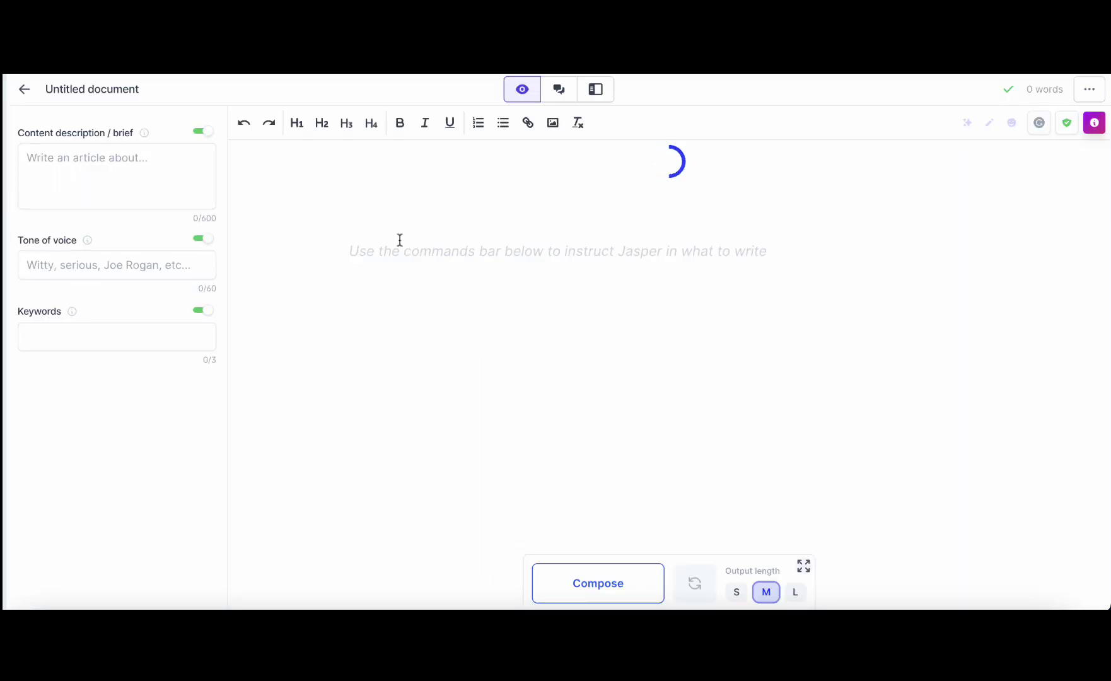
# Step: Paste the title "How to manifest a smaller forehead" into the document, copy it and format it as Heading 1
pyautogui.click(353, 209)
pyautogui.hotkey('ctrl', 'v')
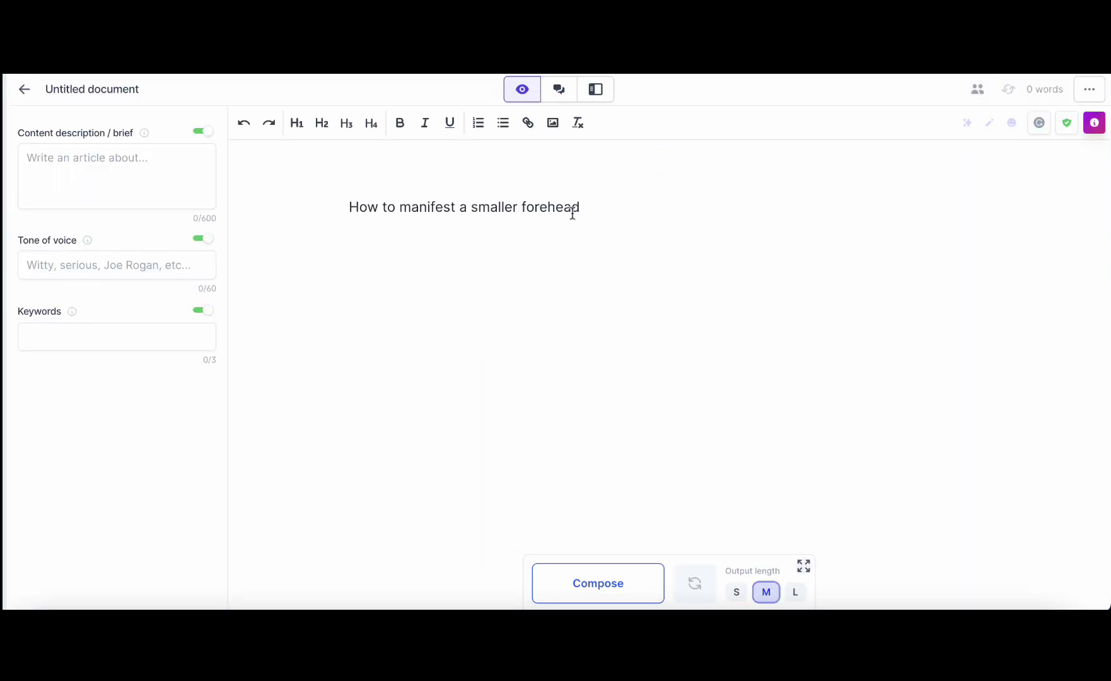
pyautogui.moveTo(605, 208); pyautogui.dragTo(315, 201)
pyautogui.hotkey('ctrl', 'c')
pyautogui.click(297, 123)
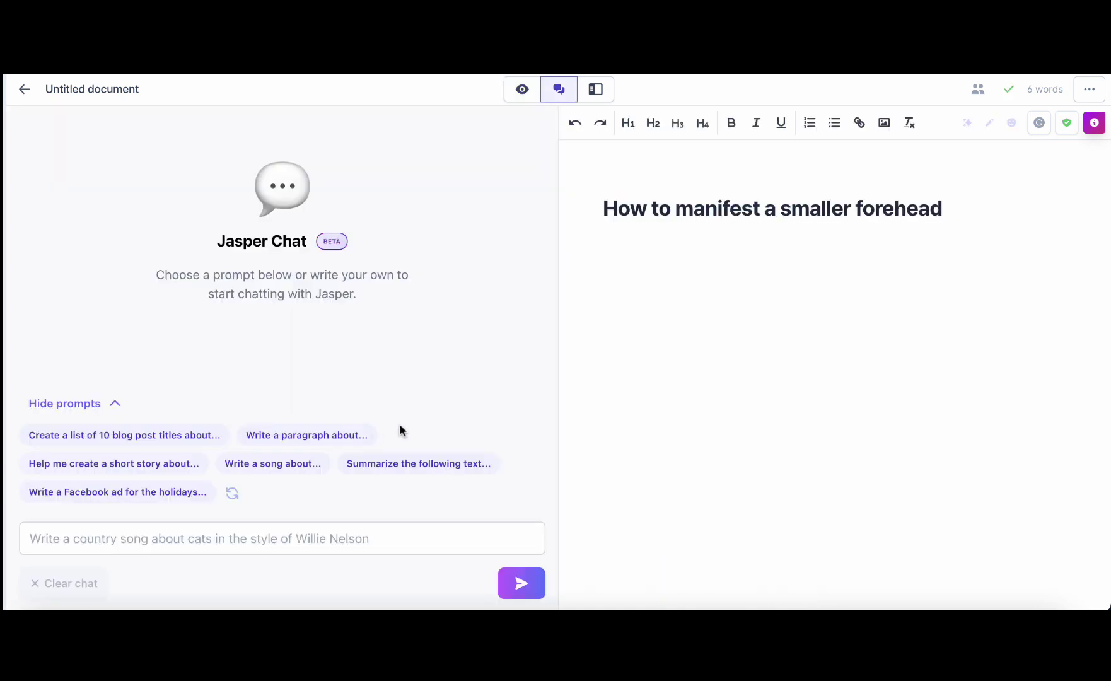
# Step: Ask Jasper Chat to "list 10 clickworthy variations of How to manifest a smaller forehead"
pyautogui.click(153, 537)
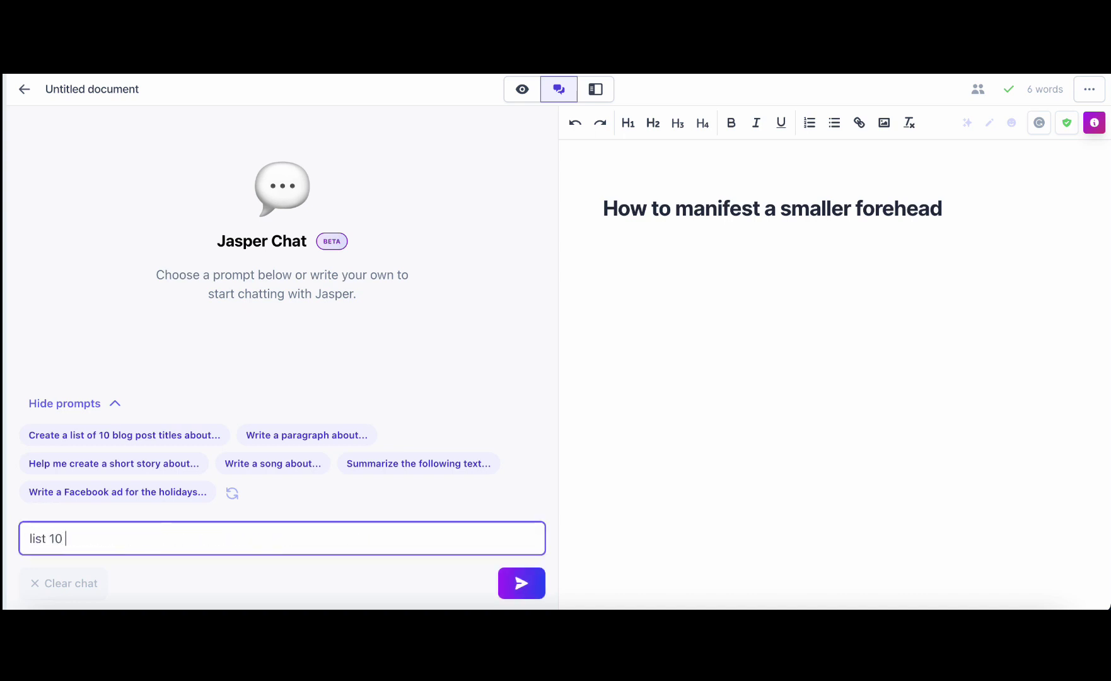
pyautogui.write('ist 10 clickworthy variati')
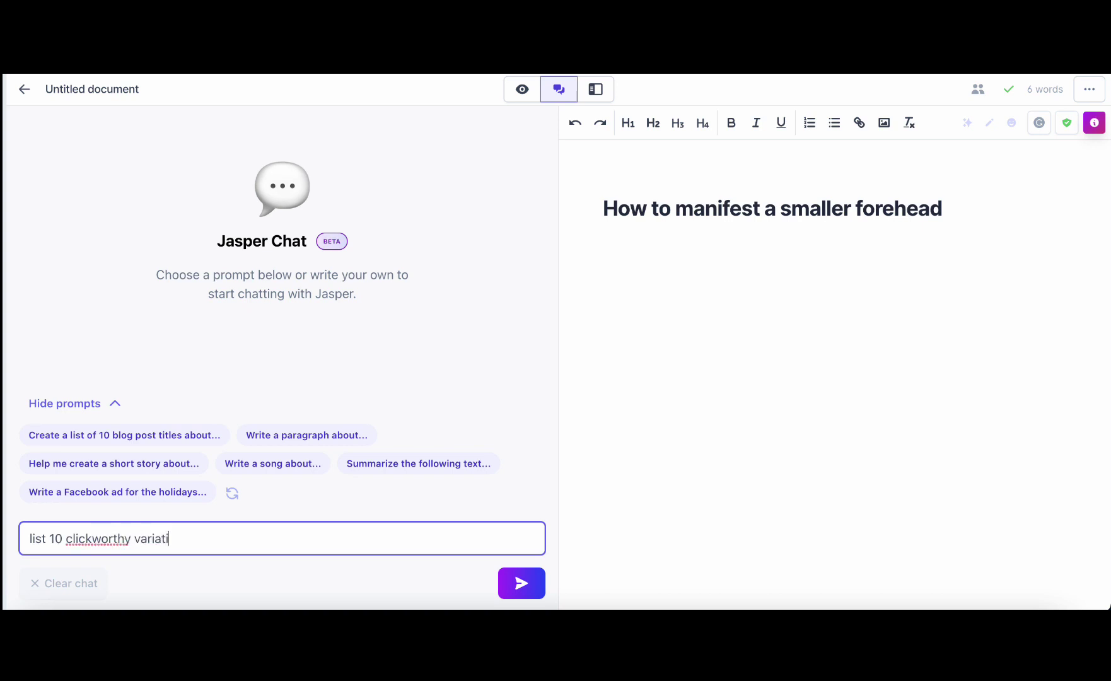
pyautogui.write('ons of')
pyautogui.hotkey('ctrl', 'v')
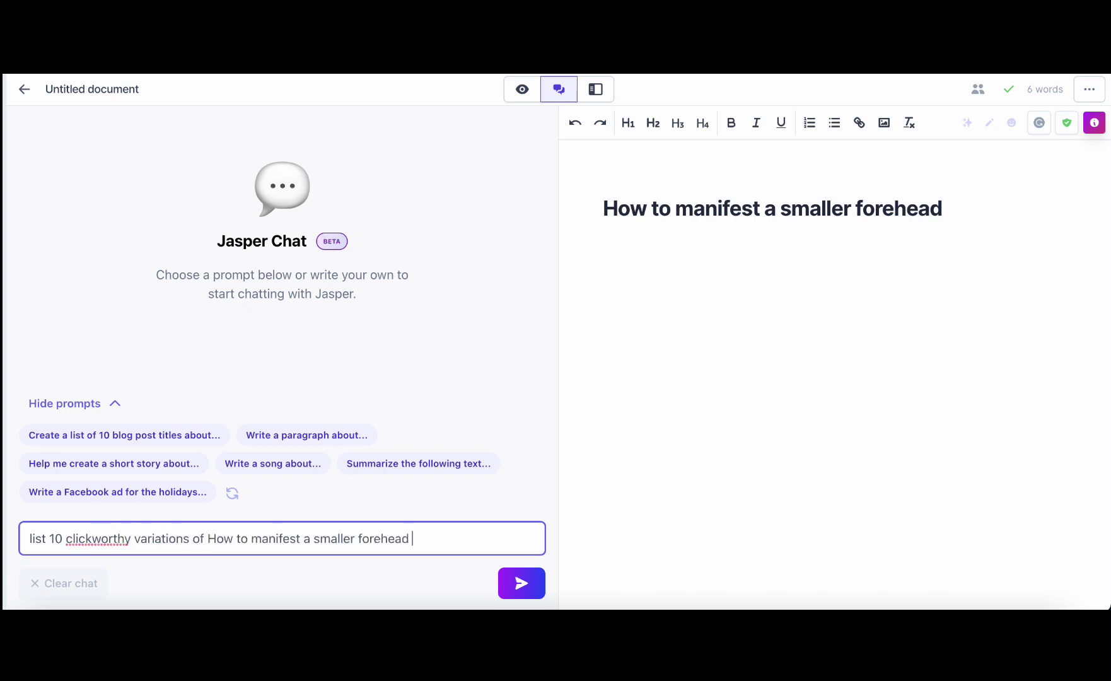
pyautogui.click(501, 585)
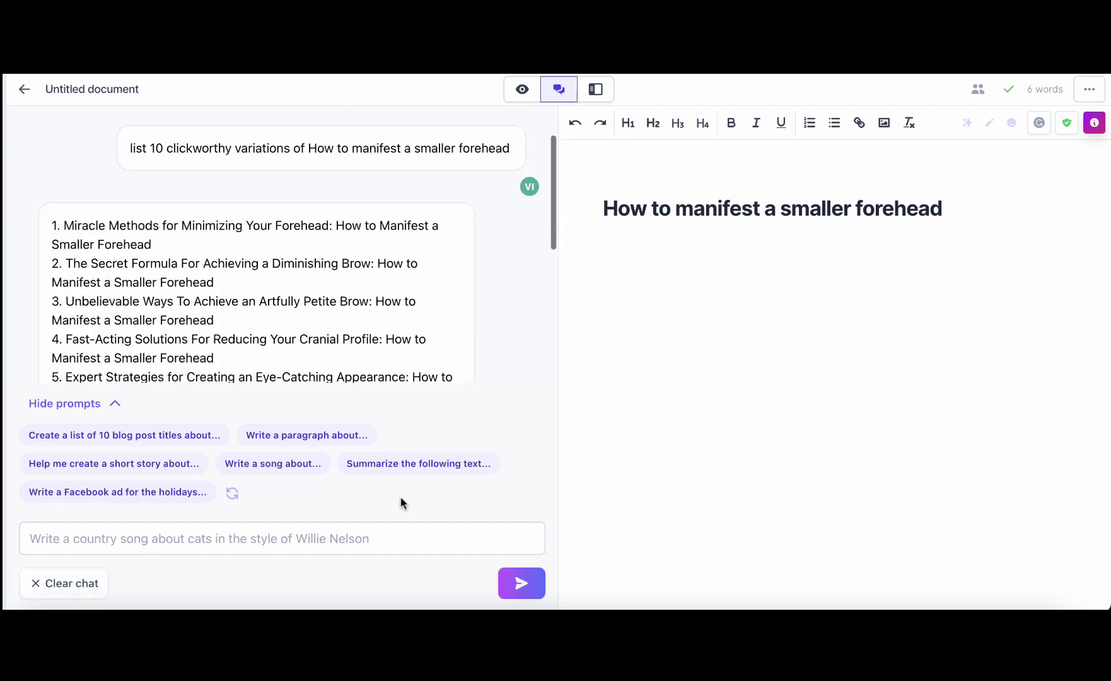
# Step: Extend the document heading with ": The Secret Formula Revealed", adapting the second suggested title from the chat
pyautogui.scroll(5, 397, 356)
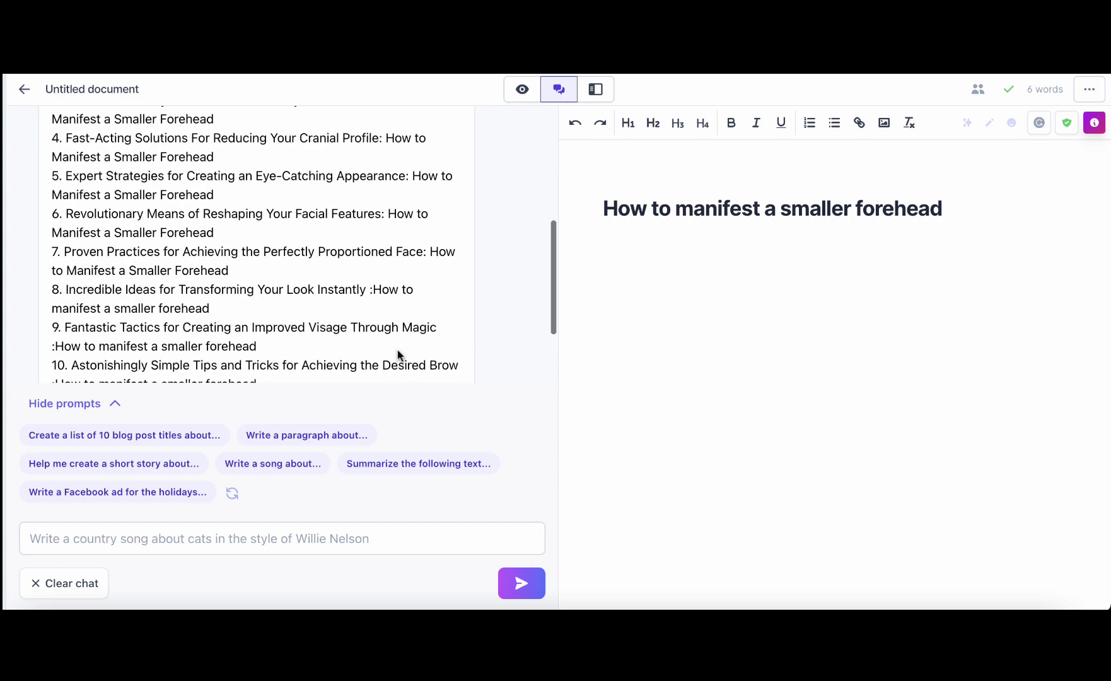
pyautogui.scroll(2, 397, 355)
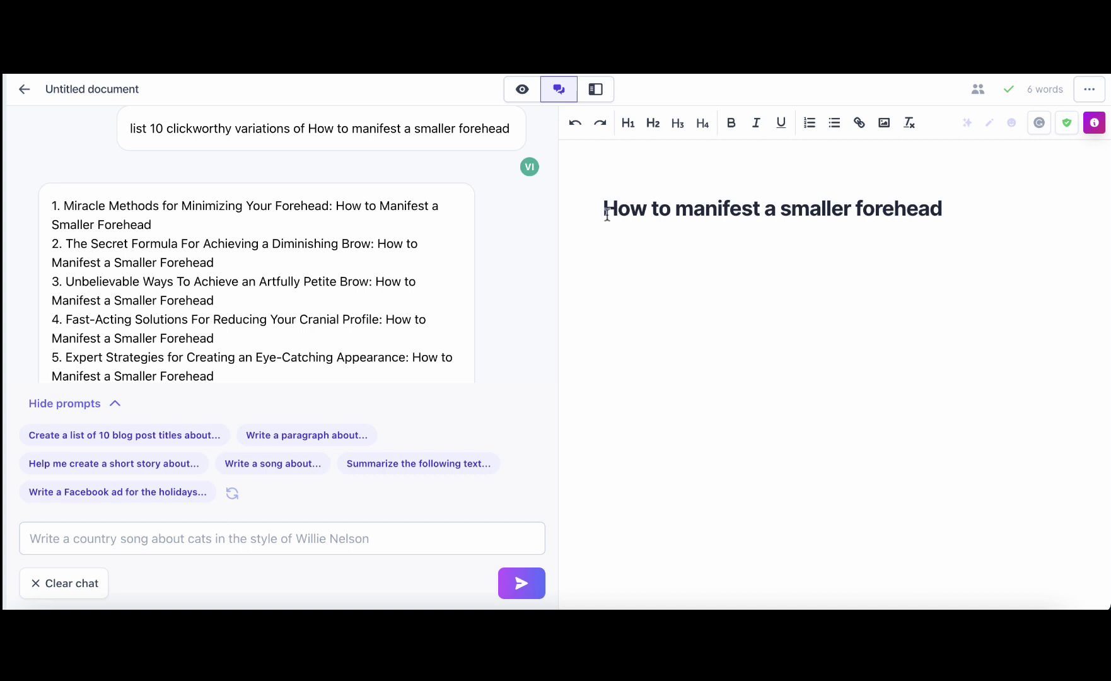
pyautogui.scroll(-2, 264, 262)
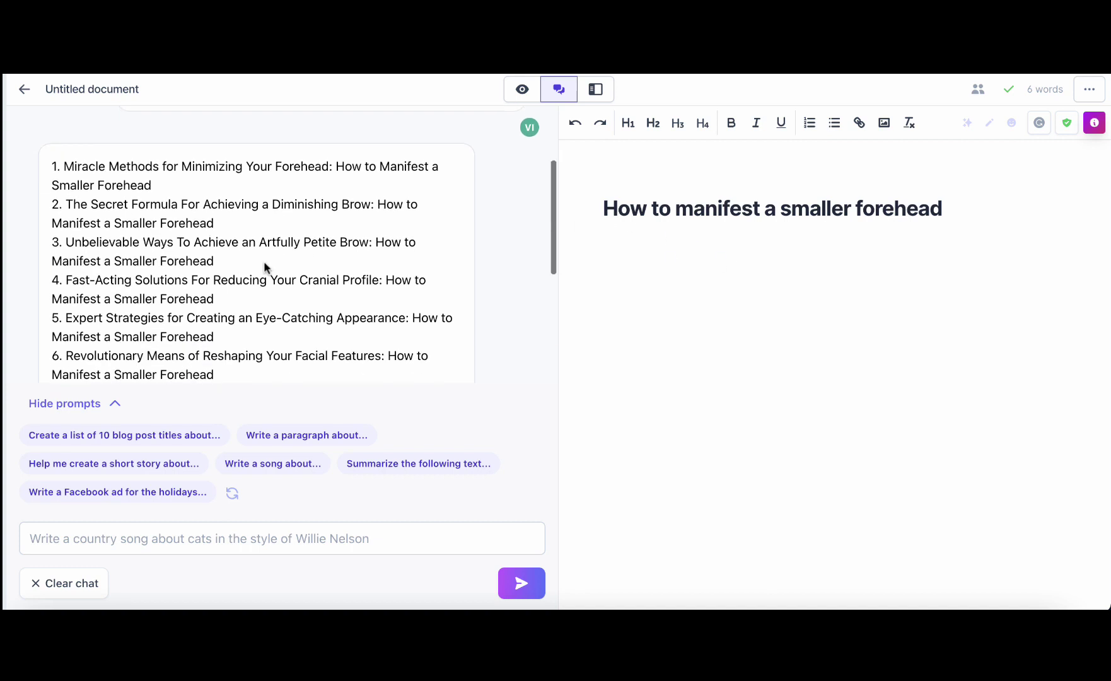
pyautogui.scroll(1, 264, 266)
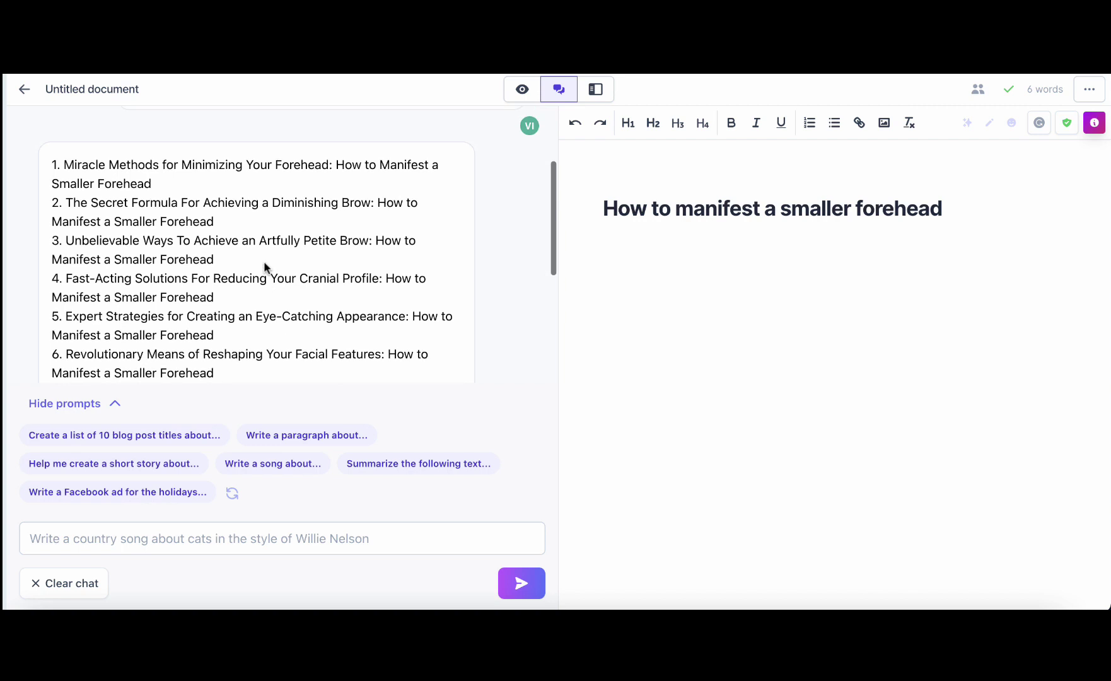
pyautogui.click(978, 209)
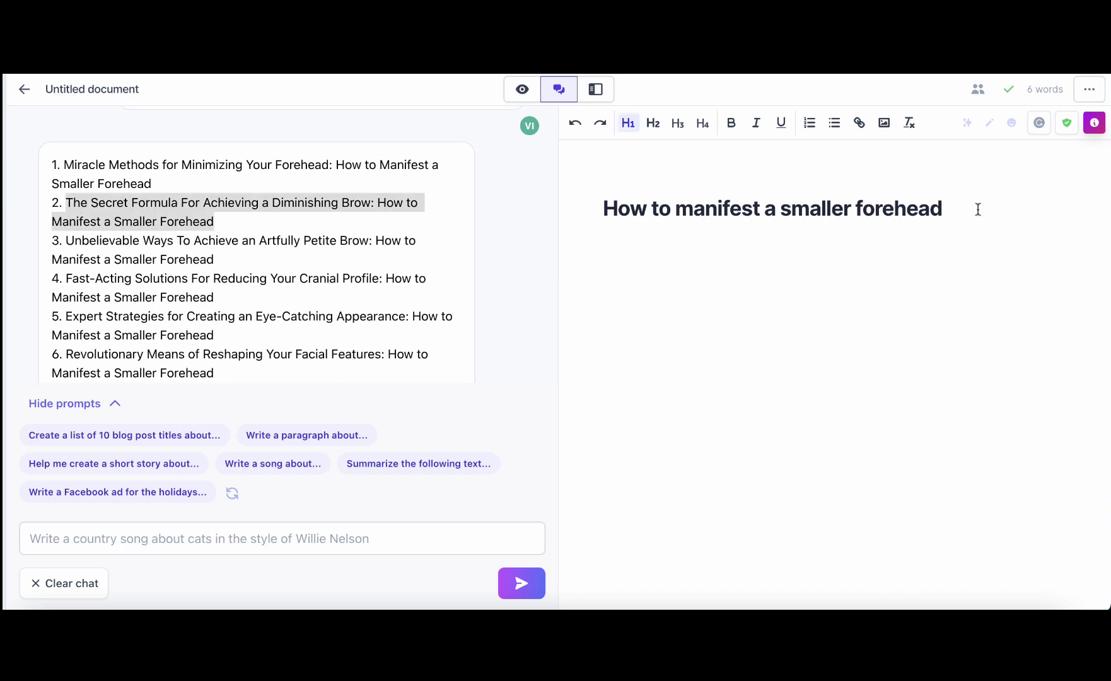
pyautogui.write(':')
pyautogui.hotkey('ctrl', 'v')
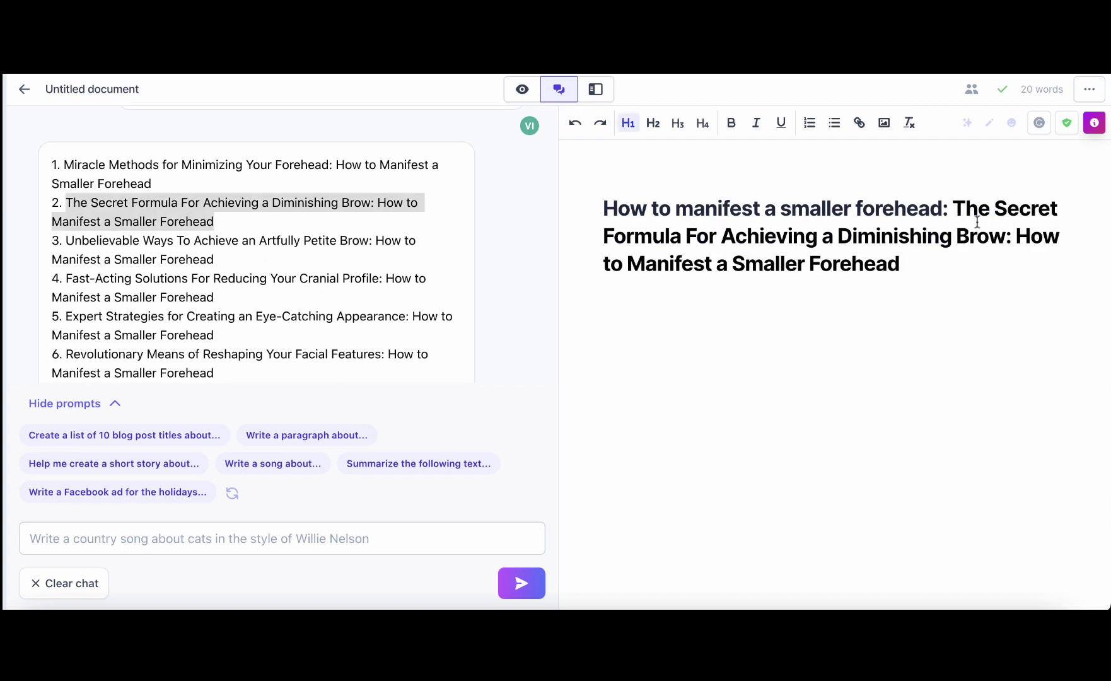
pyautogui.moveTo(942, 272); pyautogui.dragTo(686, 240)
pyautogui.write('Revealed')
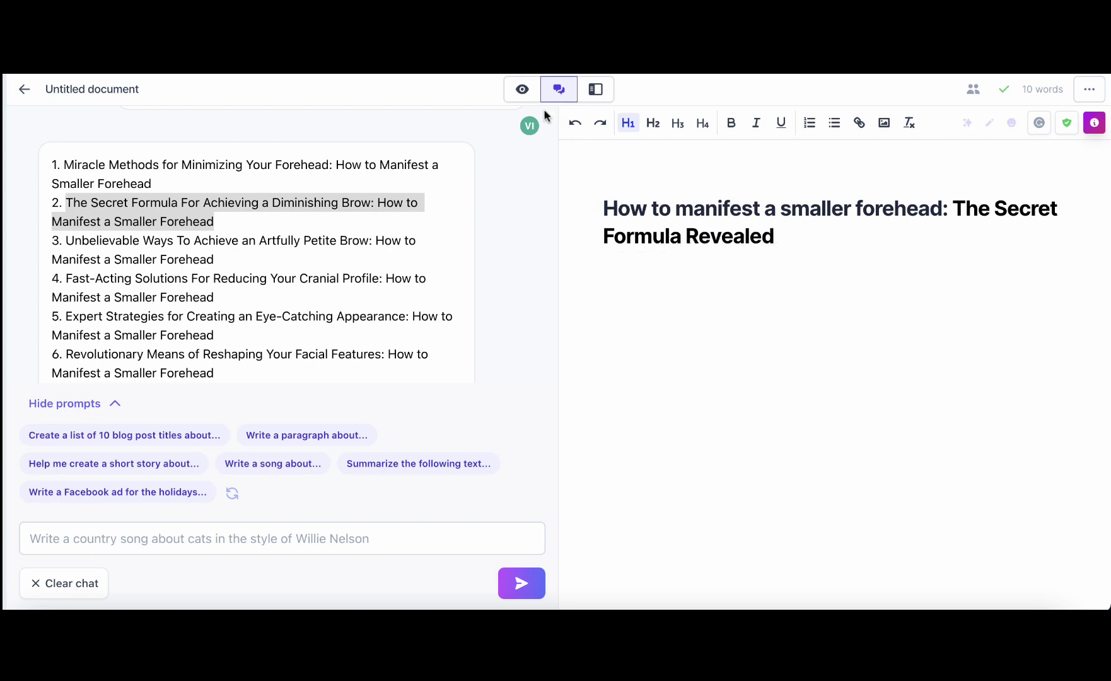
# Step: Return to focus mode and compose an introduction below the heading from the instruction "write an intro for the above"
pyautogui.click(522, 92)
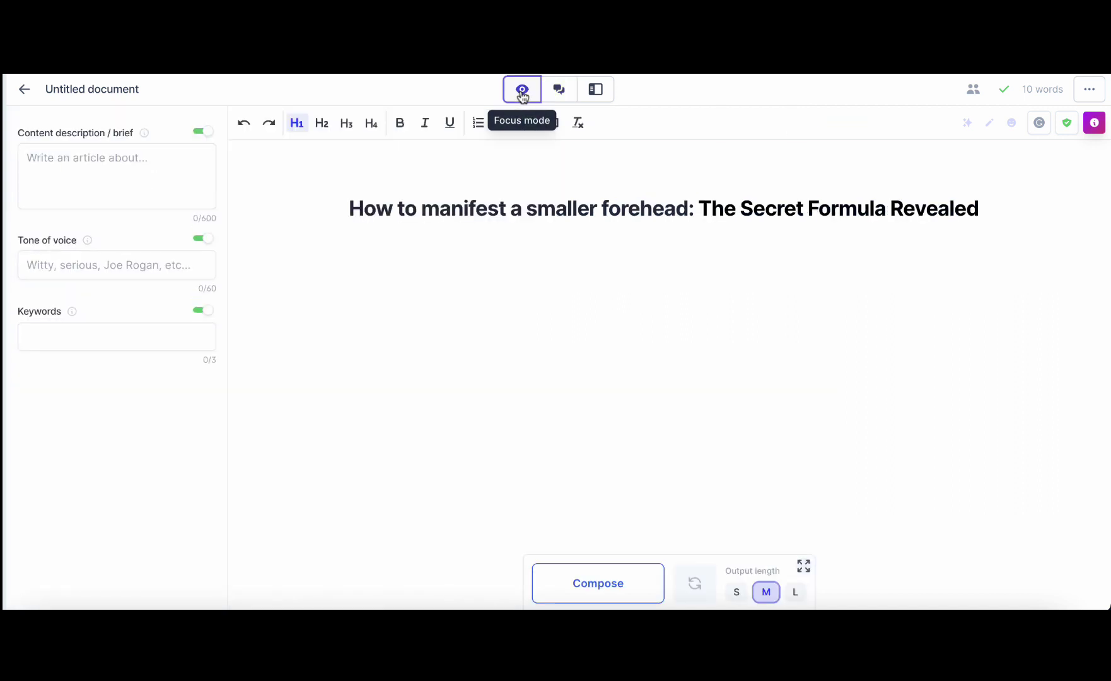
pyautogui.click(1002, 210)
pyautogui.press('Return')
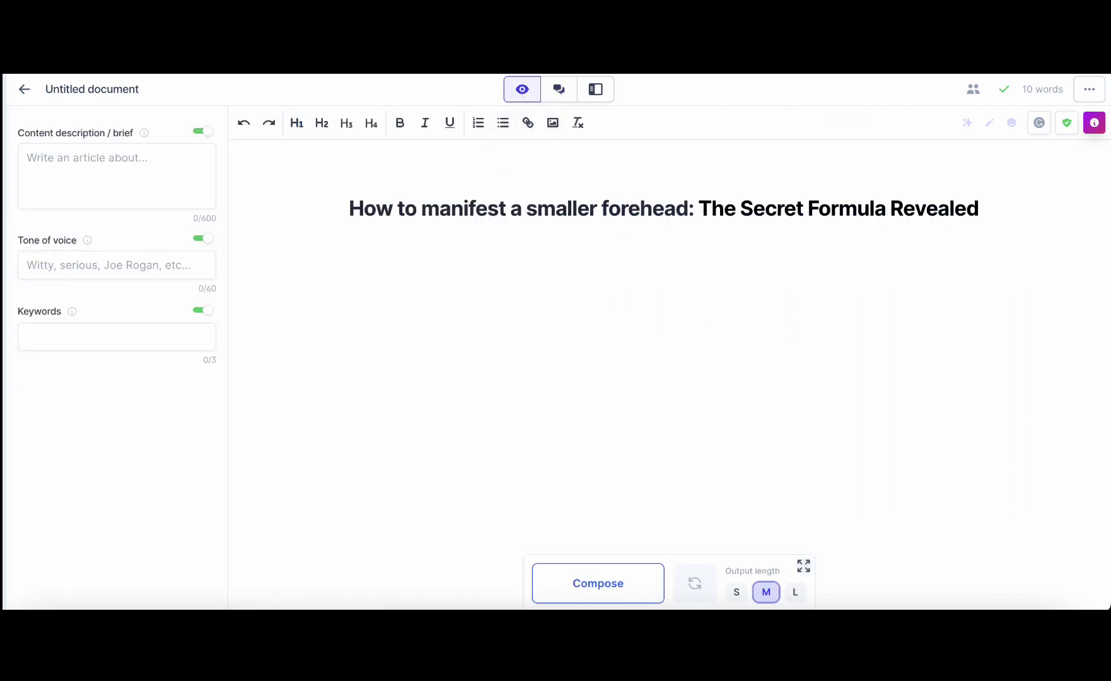
pyautogui.write('write an intro fo')
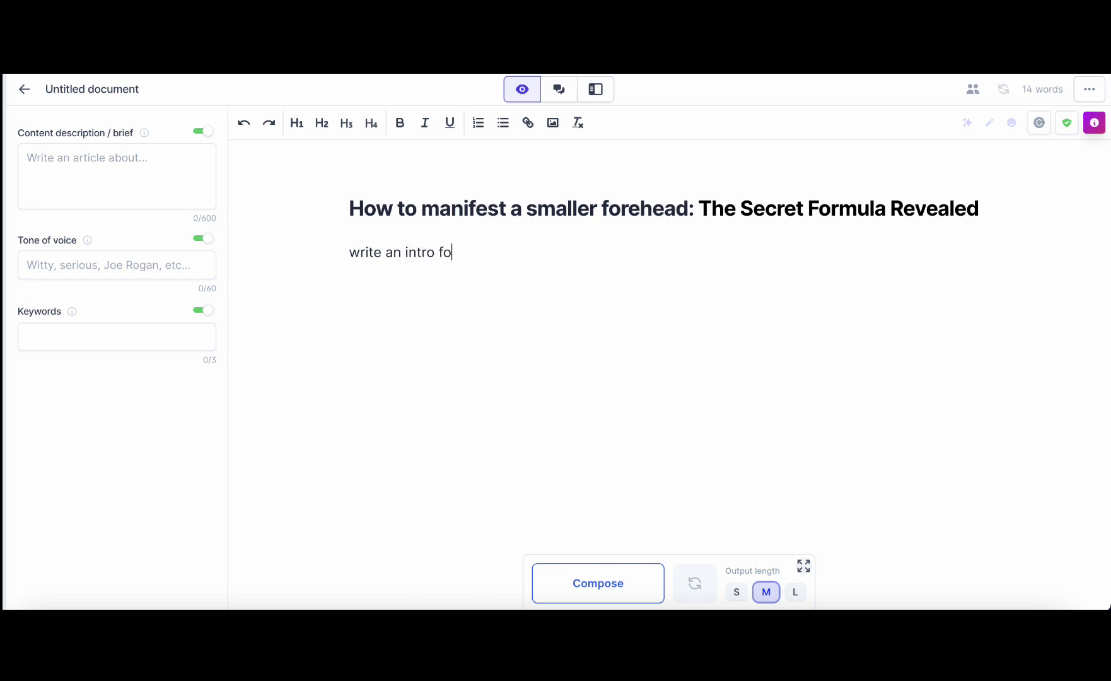
pyautogui.write('r the above')
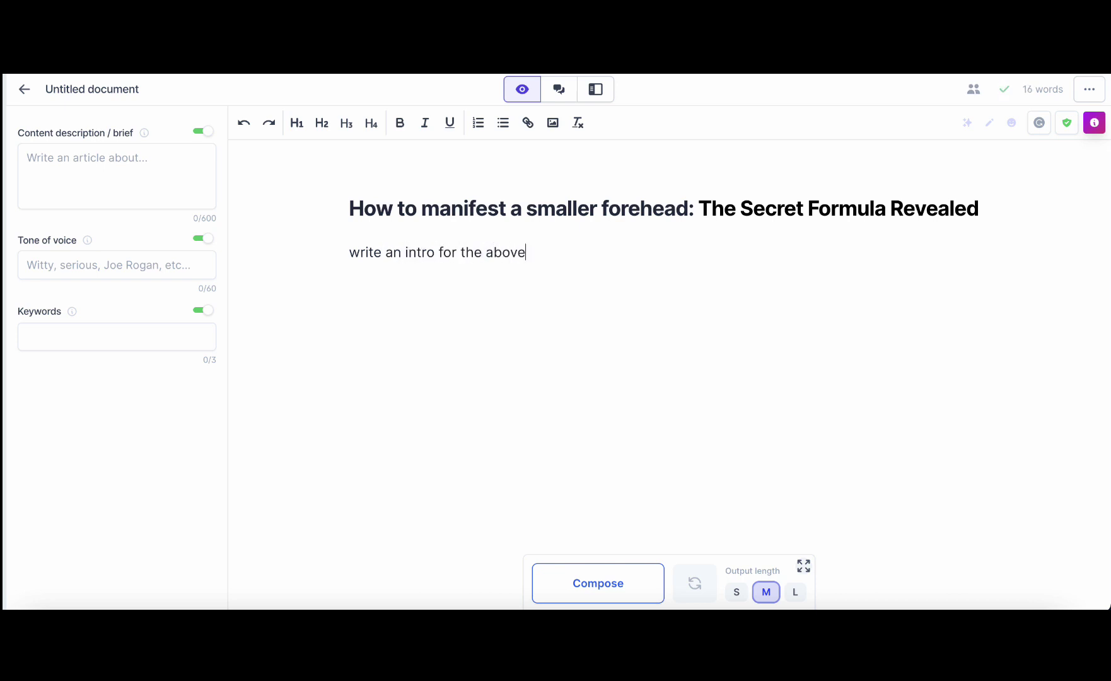
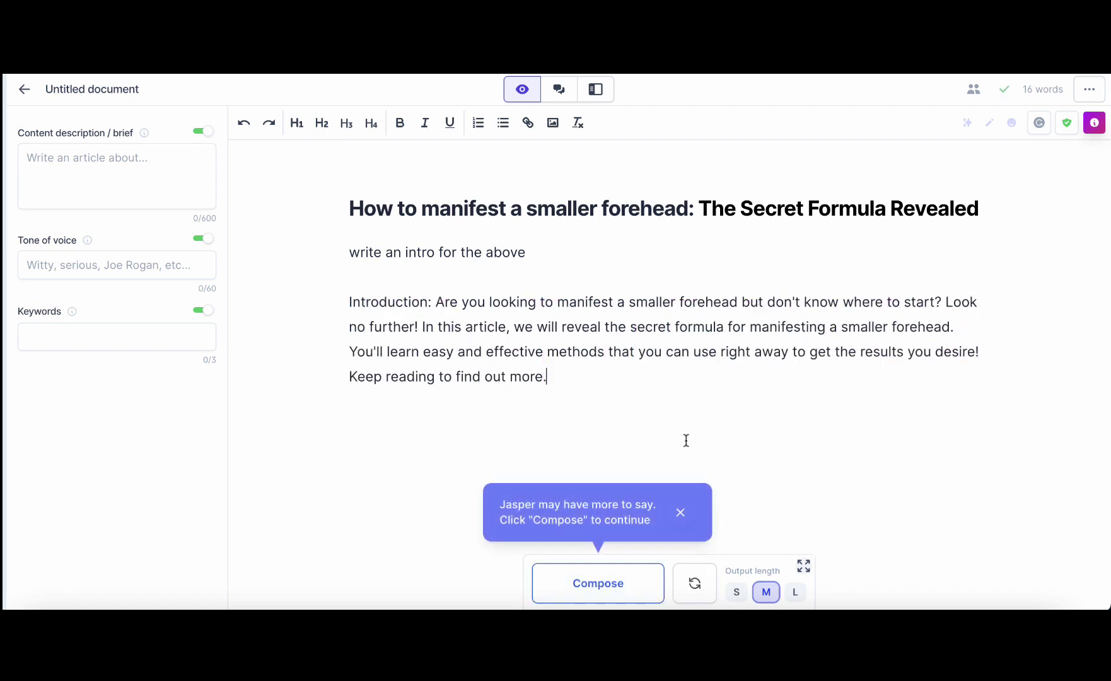
# Step: Remove the instruction line "write an intro for the above" and the "Introduction:" label, so the introduction text starts directly under the heading
pyautogui.moveTo(432, 301); pyautogui.dragTo(314, 250)
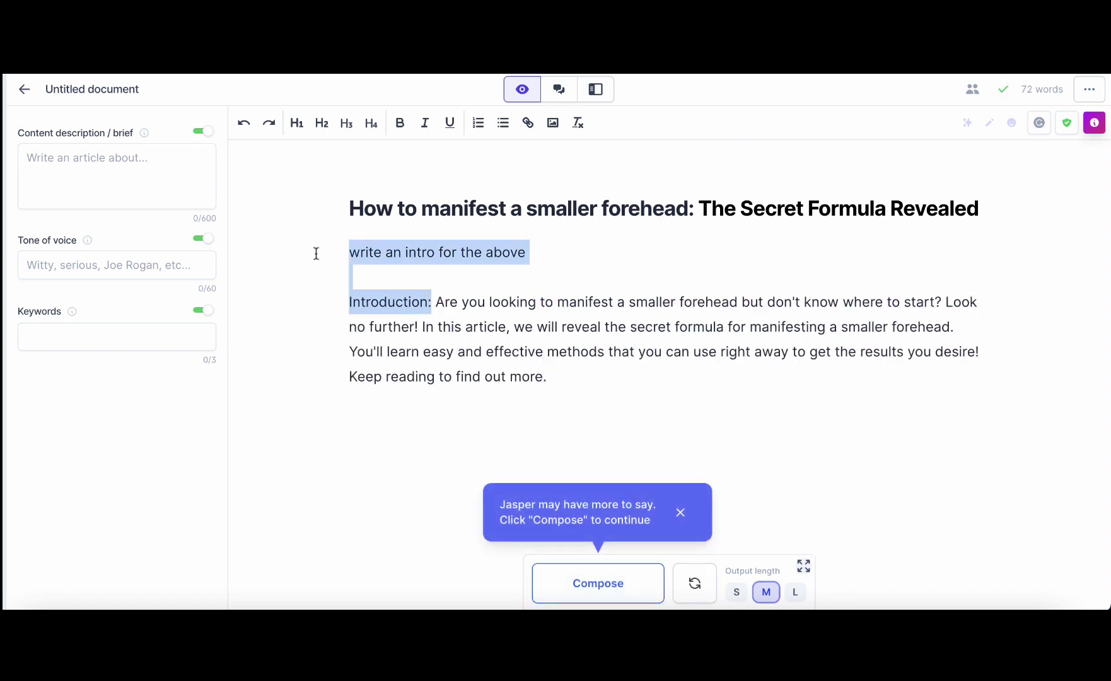
pyautogui.press('BackSpace')
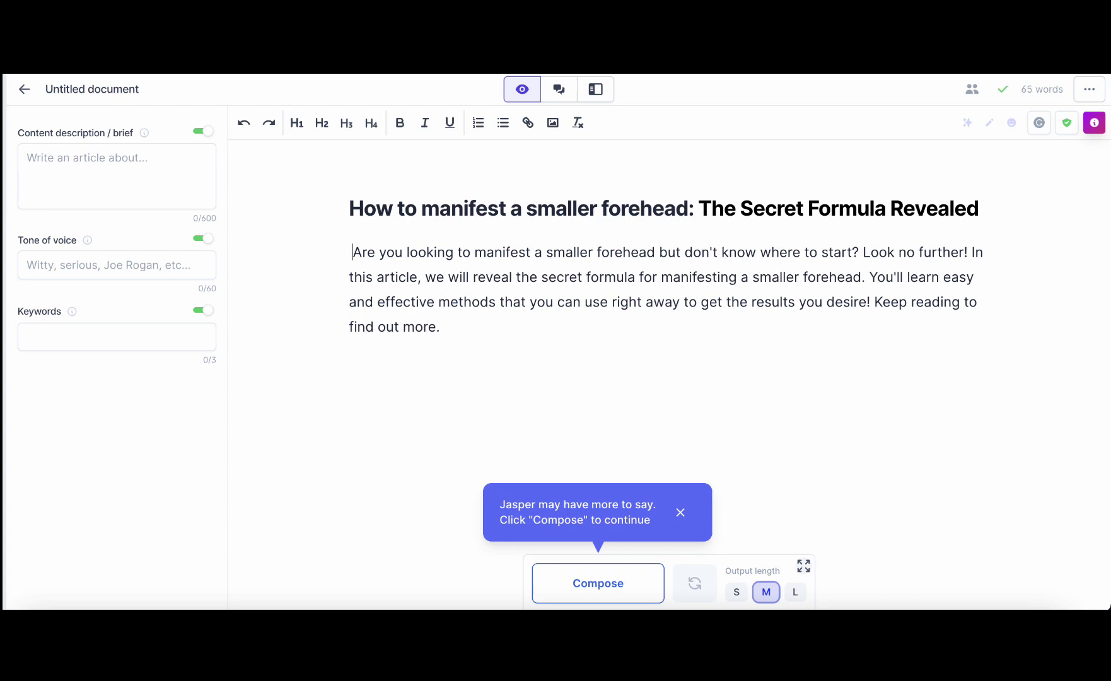
pyautogui.press('BackSpace')
# Step: Open the bookmarked ChatGPT Commands Library spreadsheet in a new browser tab and copy its introduction-writing prompt
pyautogui.hotkey('ctrl', 't')
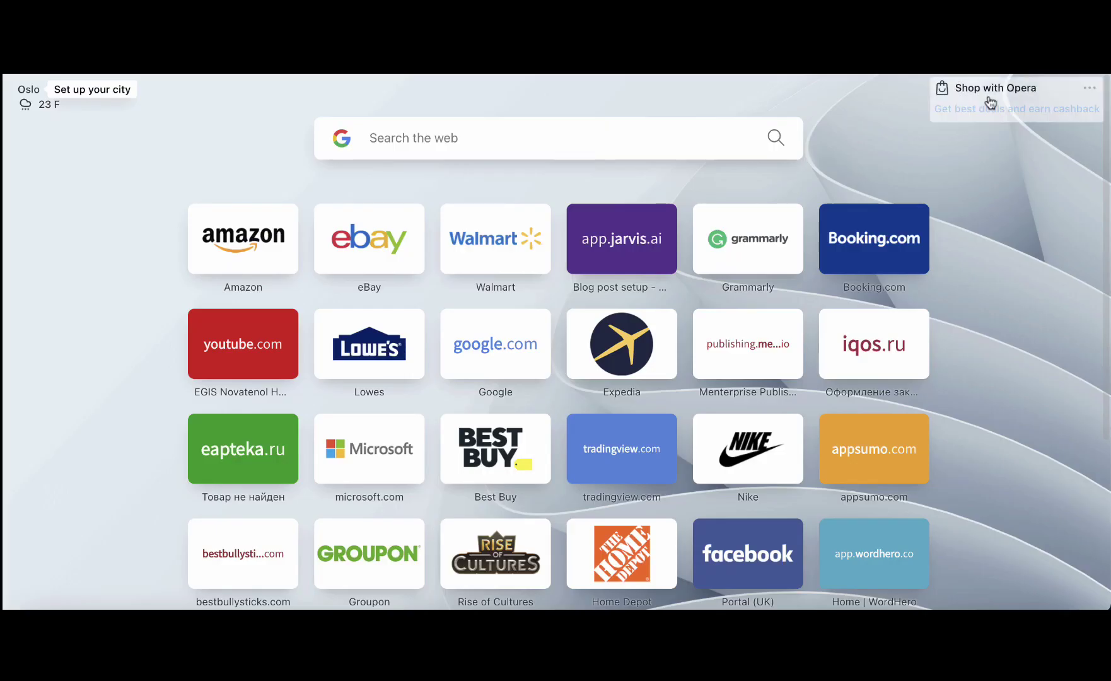
pyautogui.click(788, 74)
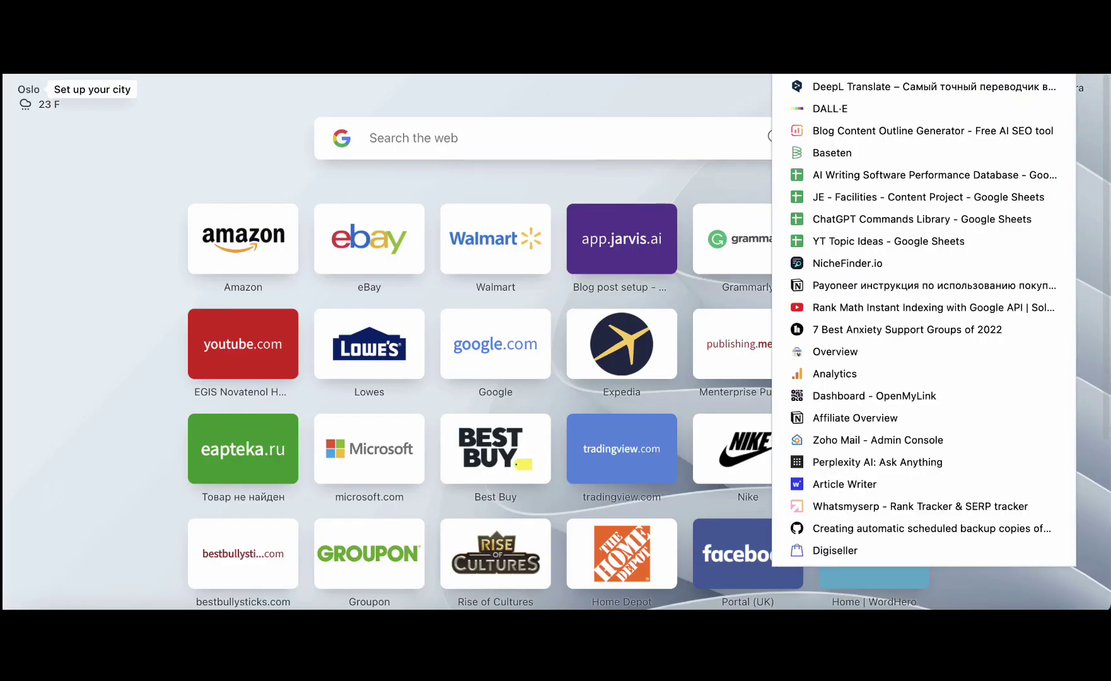
pyautogui.click(915, 221)
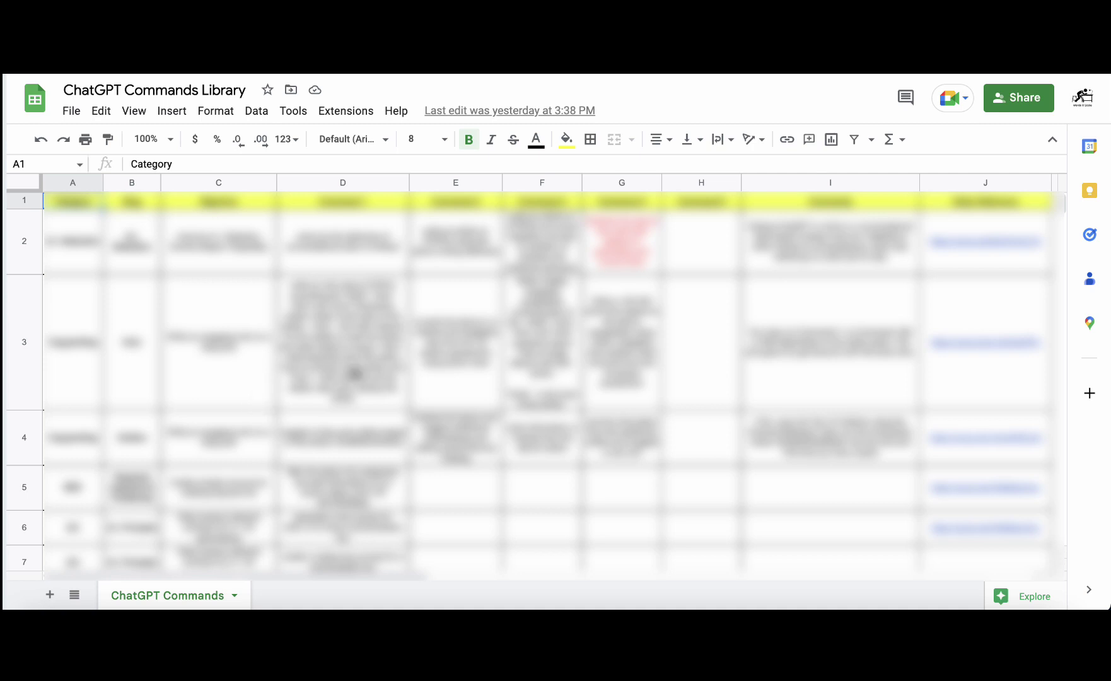
pyautogui.click(355, 373)
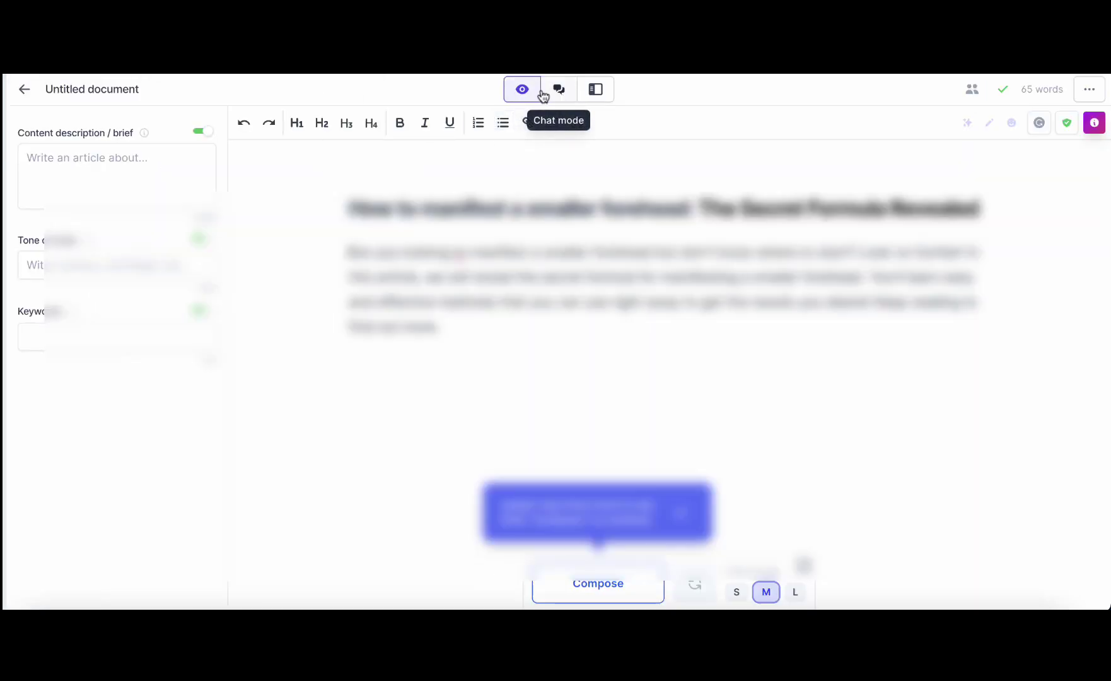
# Step: Ask Jasper Chat for an intro with the copied "what", "why", "who" and "how" framework prompt, replacing [TOPIC] with "How to manifest a smaller forehead:"
pyautogui.click(543, 94)
pyautogui.click(94, 539)
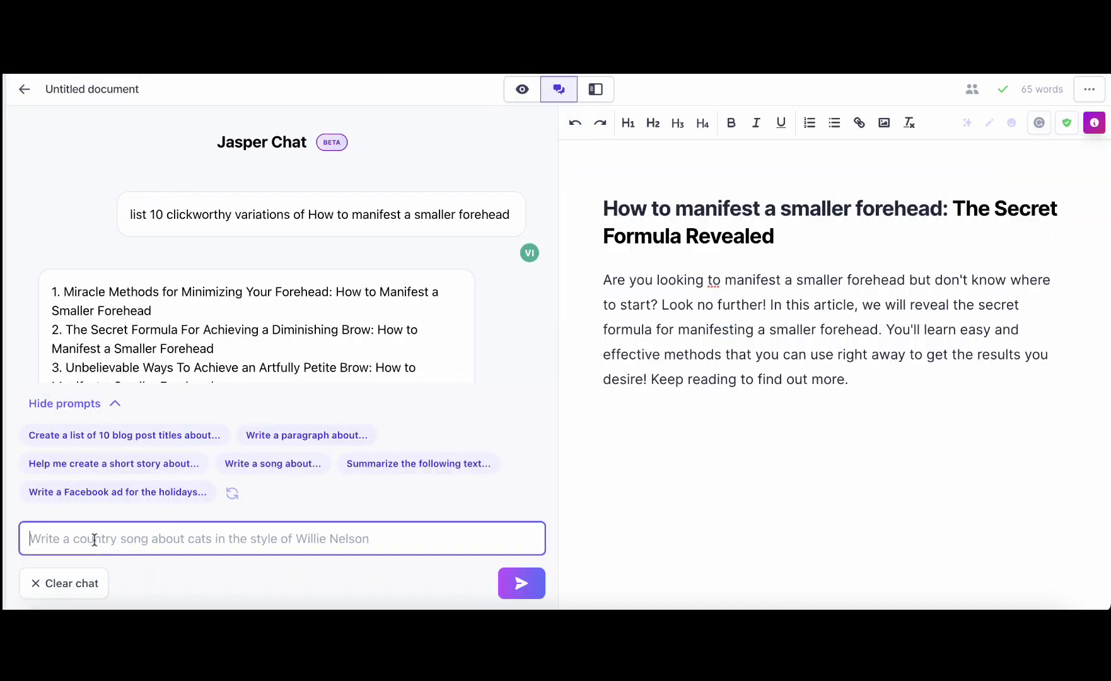
pyautogui.write('write an intro about [TOPIC] according the "what", "why", "who" and "how" framework, where "what" is the topic of the article , "why" - the main reasons for the reader to read the article and what makes it unique, "who" - what expertise does the author have to answer the question and "how" - what benefits will the reader reap upon reading the article')
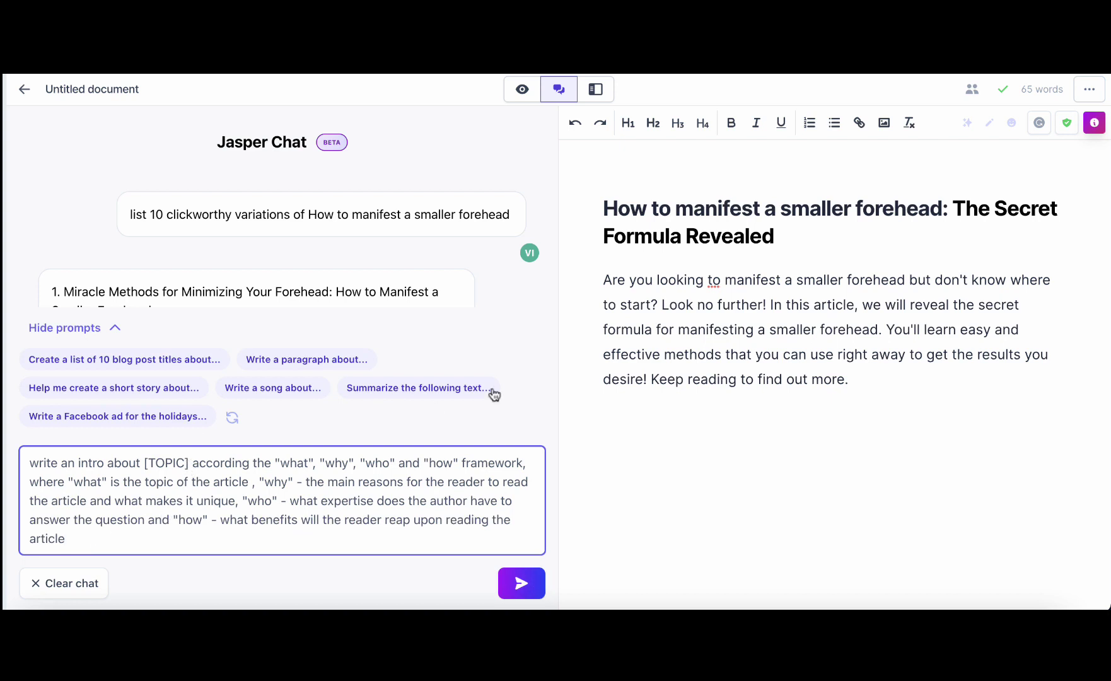
pyautogui.moveTo(948, 210); pyautogui.dragTo(603, 209)
pyautogui.hotkey('ctrl', 'c')
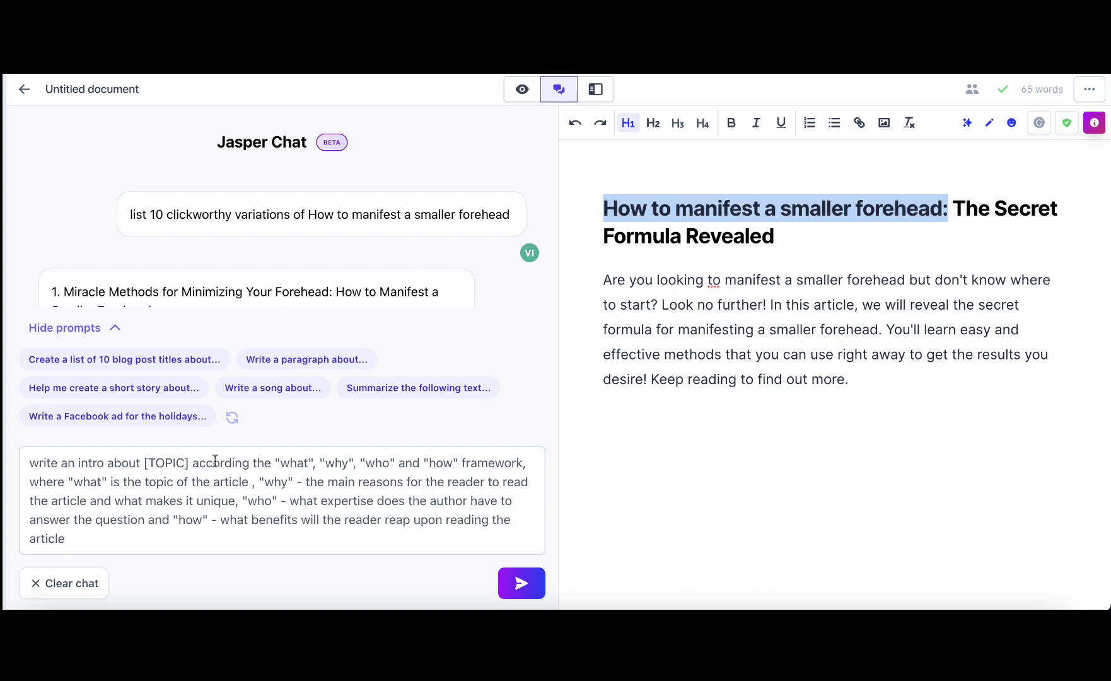
pyautogui.moveTo(192, 463); pyautogui.dragTo(146, 462)
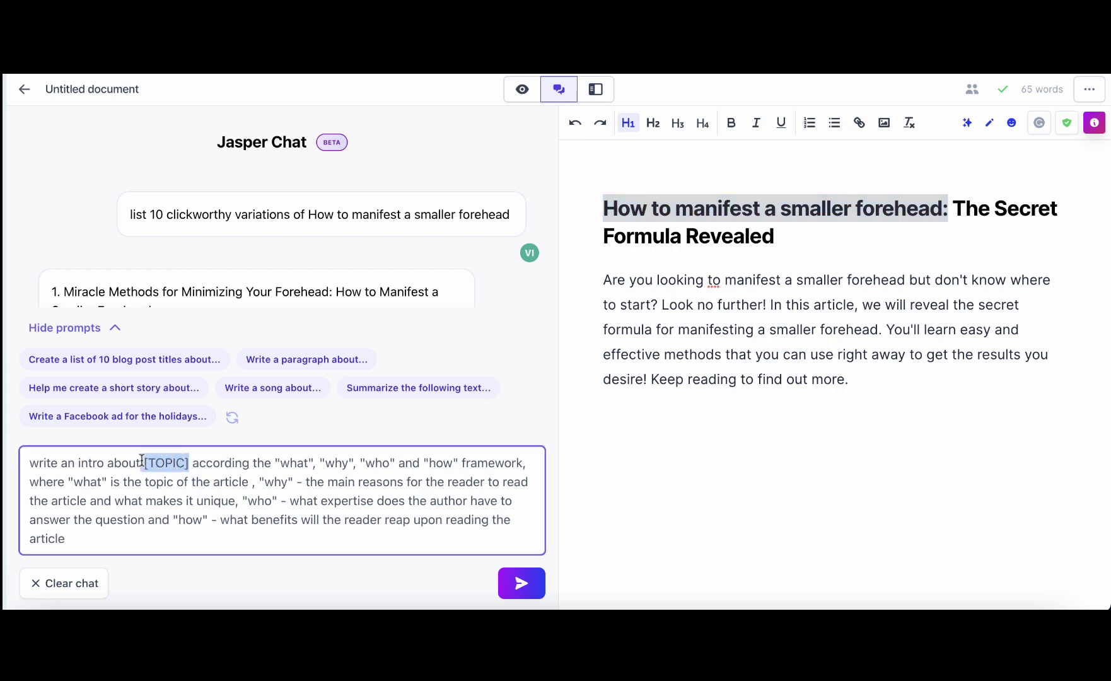
pyautogui.hotkey('ctrl', 'v')
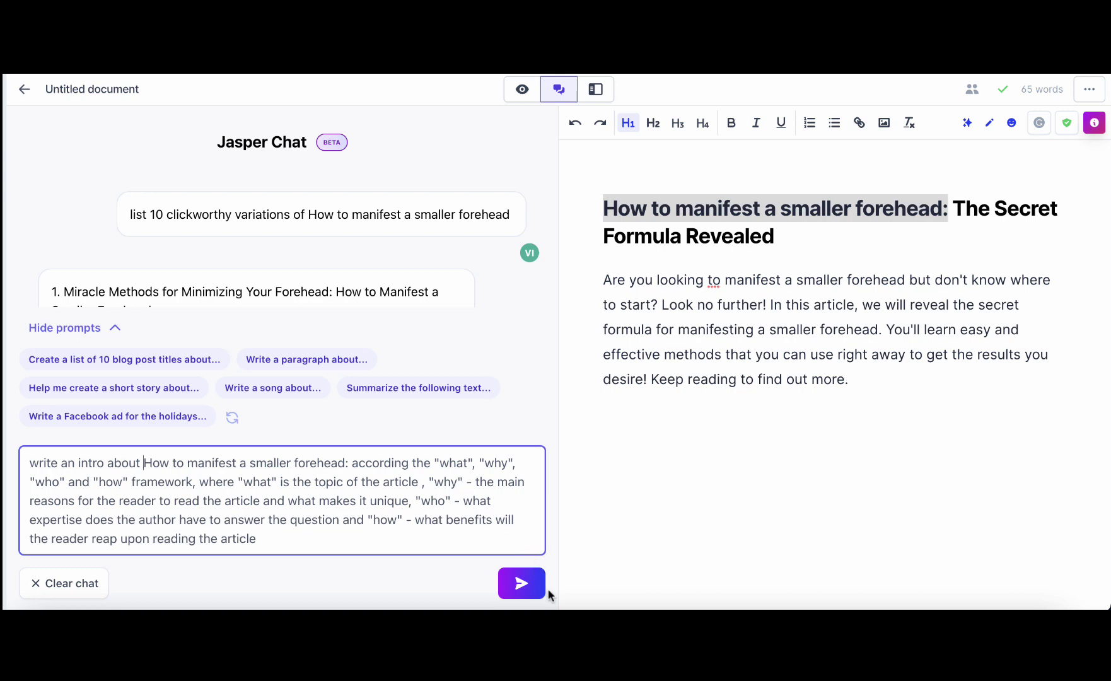
pyautogui.click(522, 584)
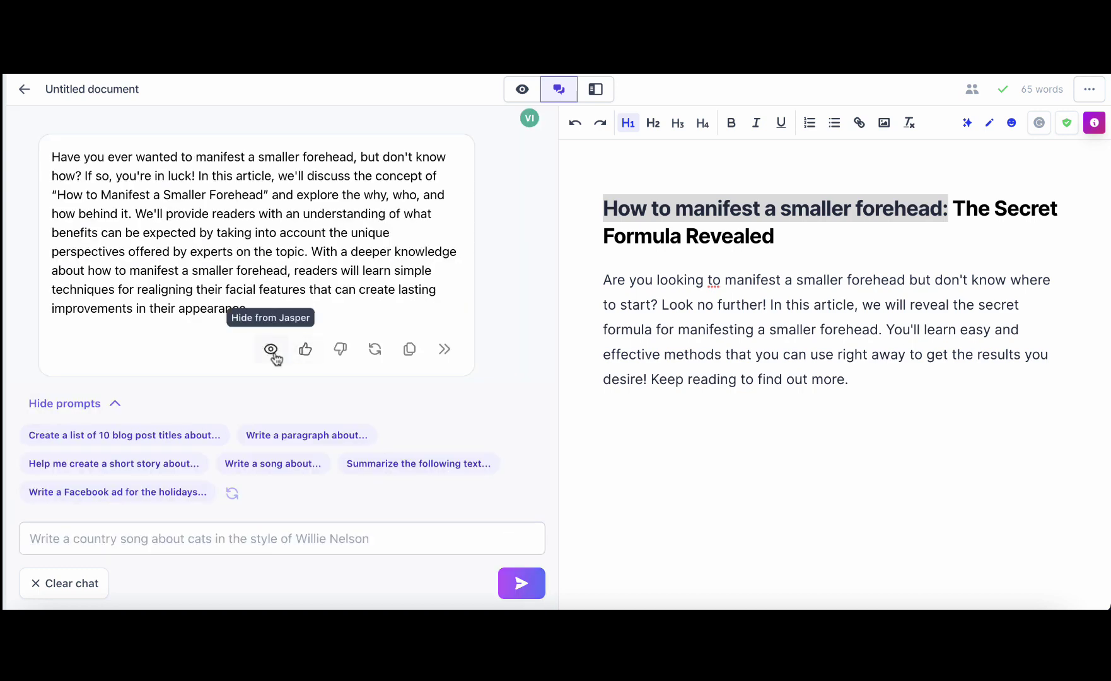
# Step: Replace the document's introduction paragraph with the intro written by Jasper Chat
pyautogui.click(409, 349)
pyautogui.moveTo(858, 391); pyautogui.dragTo(597, 283)
pyautogui.hotkey('ctrl', 'v')
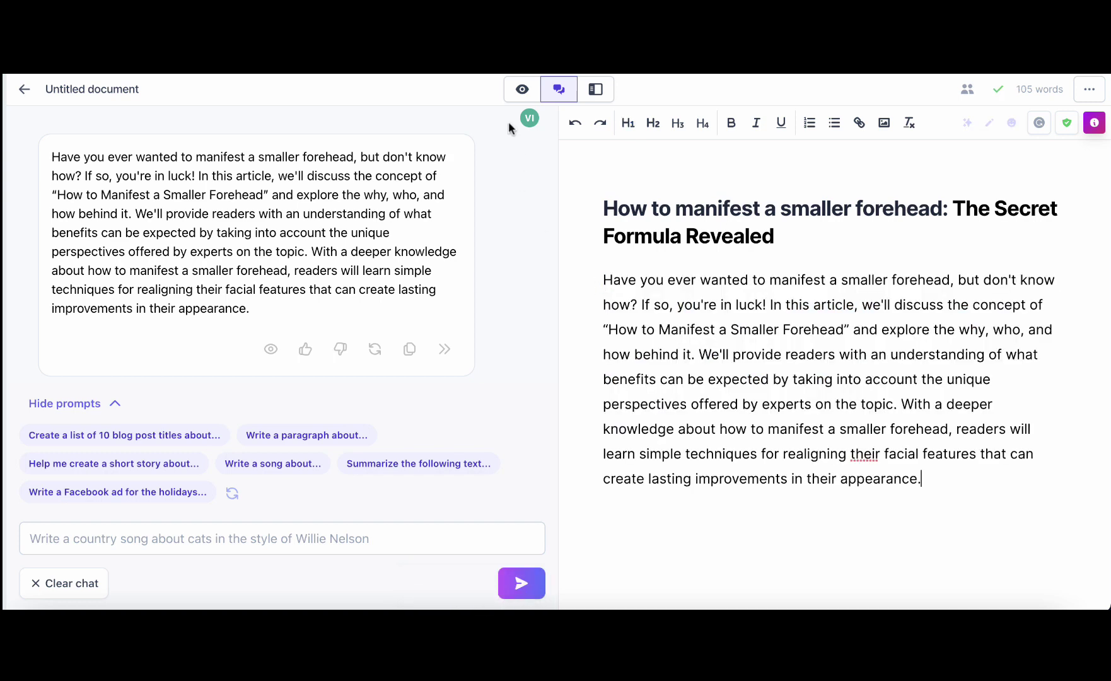
# Step: In focus mode, add a line below the introduction reading "Can you actually" followed by the copied title "How to manifest a smaller forehead"
pyautogui.click(522, 89)
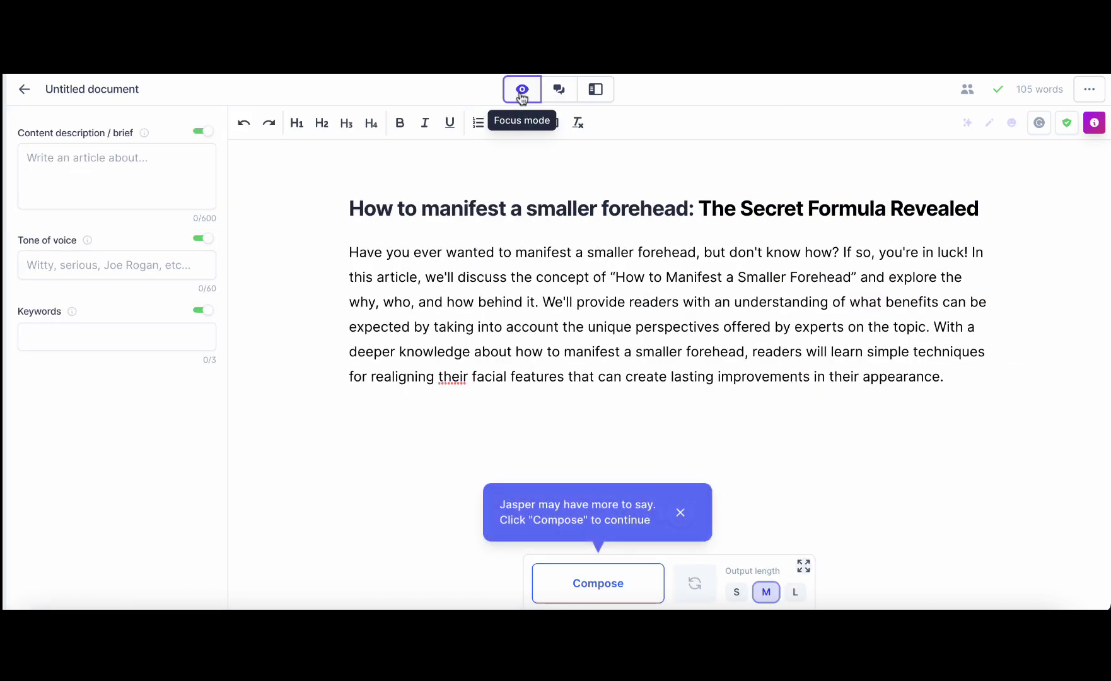
pyautogui.click(990, 383)
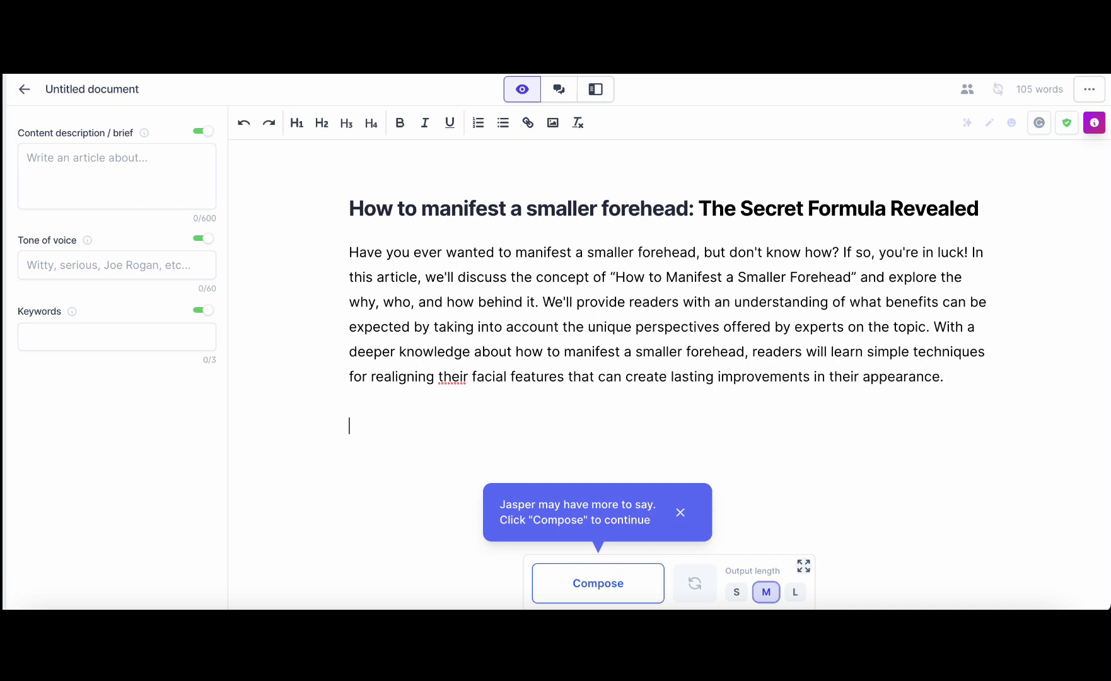
pyautogui.press('BackSpace')
pyautogui.write('CA')
pyautogui.write('an')
pyautogui.moveTo(690, 205); pyautogui.dragTo(353, 195)
pyautogui.click(397, 396)
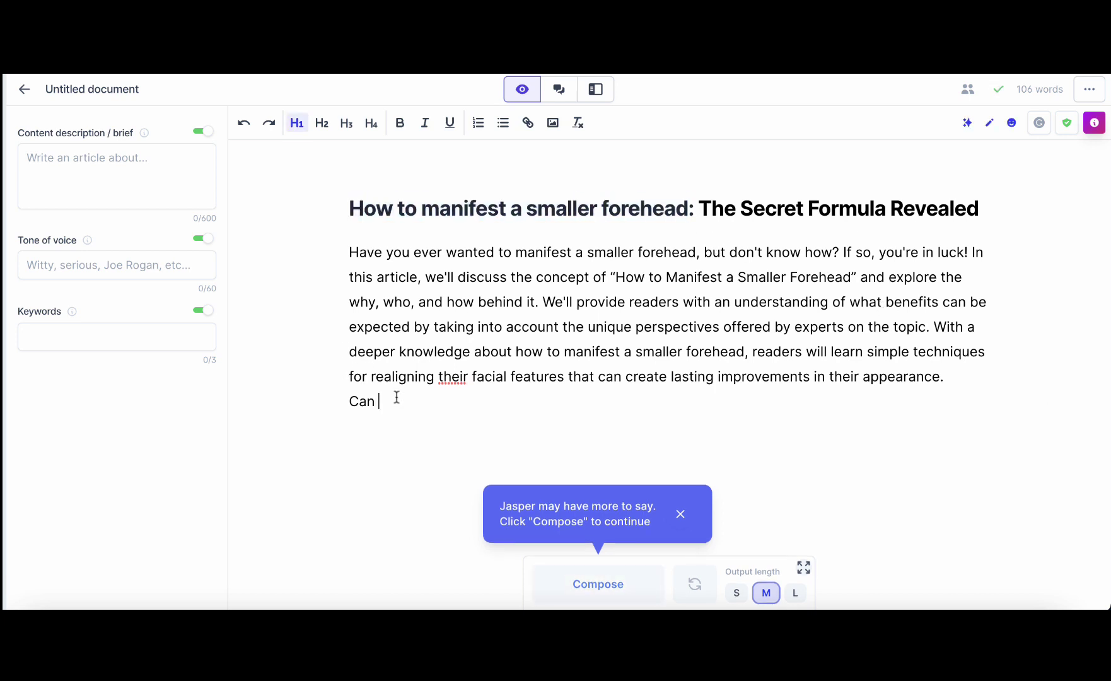
pyautogui.write('you actually')
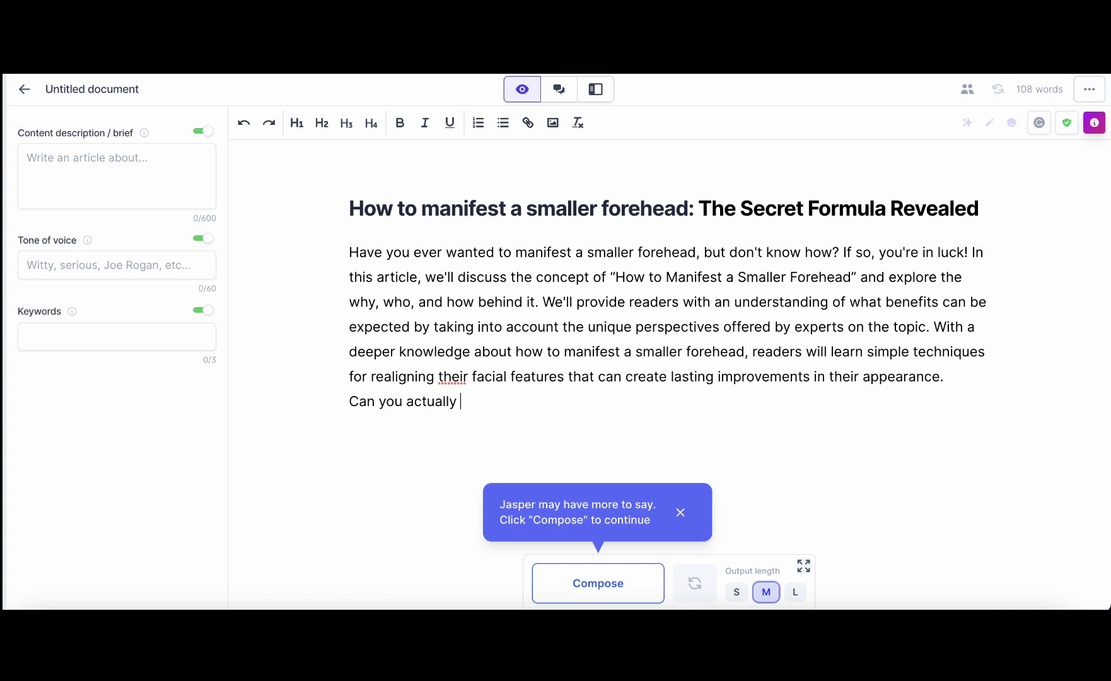
pyautogui.hotkey('ctrl', 'v')
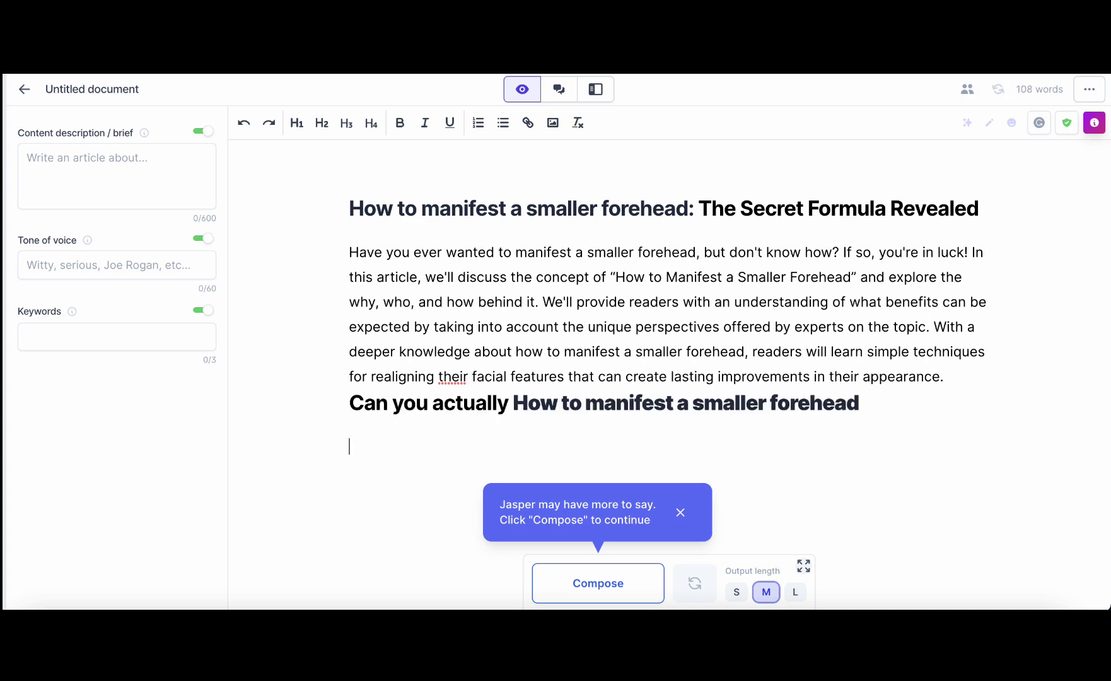
# Step: Shorten the new line to "Can you actually manifest a smaller forehead" and make it bold body text
pyautogui.moveTo(579, 403); pyautogui.dragTo(529, 404)
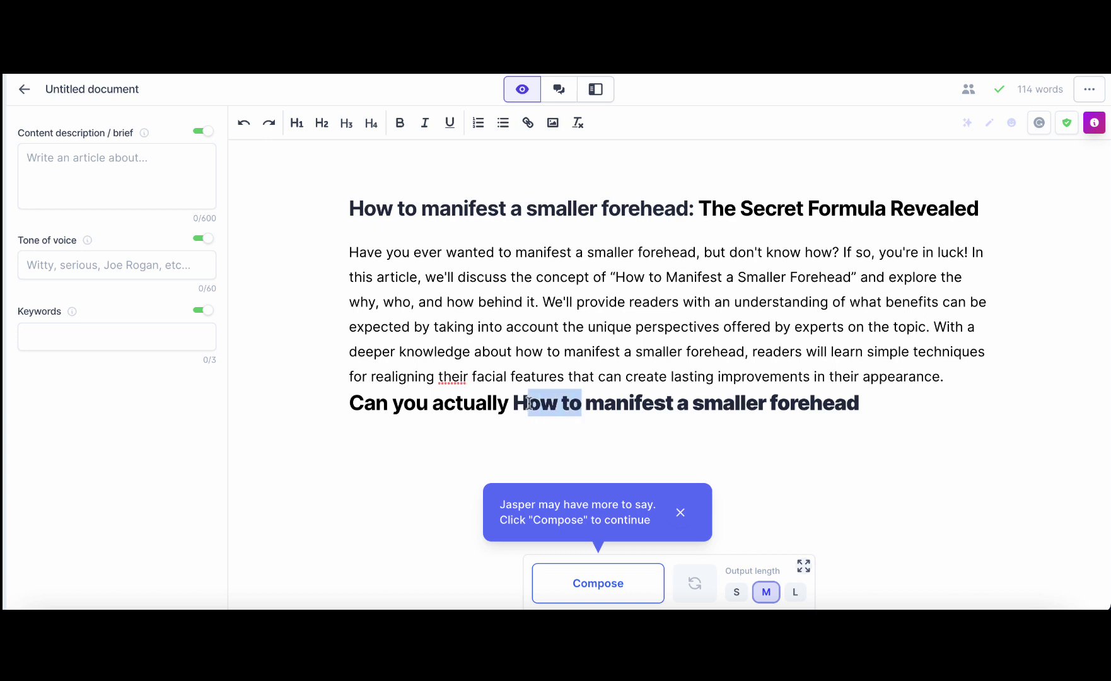
pyautogui.press('BackSpace')
pyautogui.press('BackSpace')
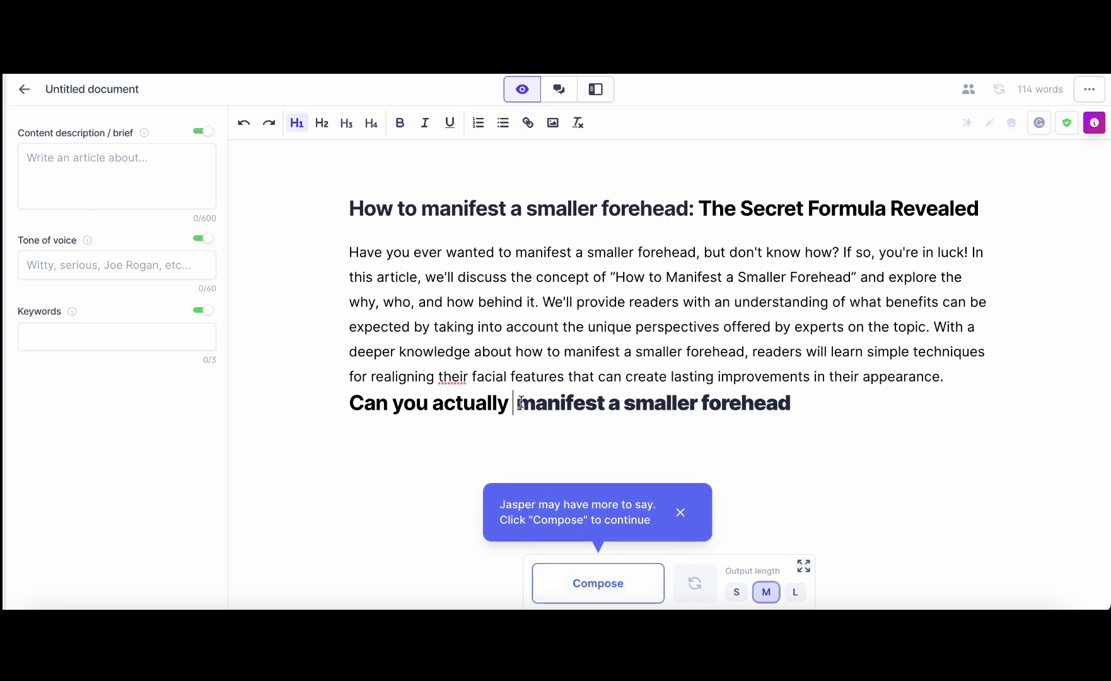
pyautogui.press('BackSpace')
pyautogui.moveTo(828, 404); pyautogui.dragTo(311, 402)
pyautogui.click(322, 126)
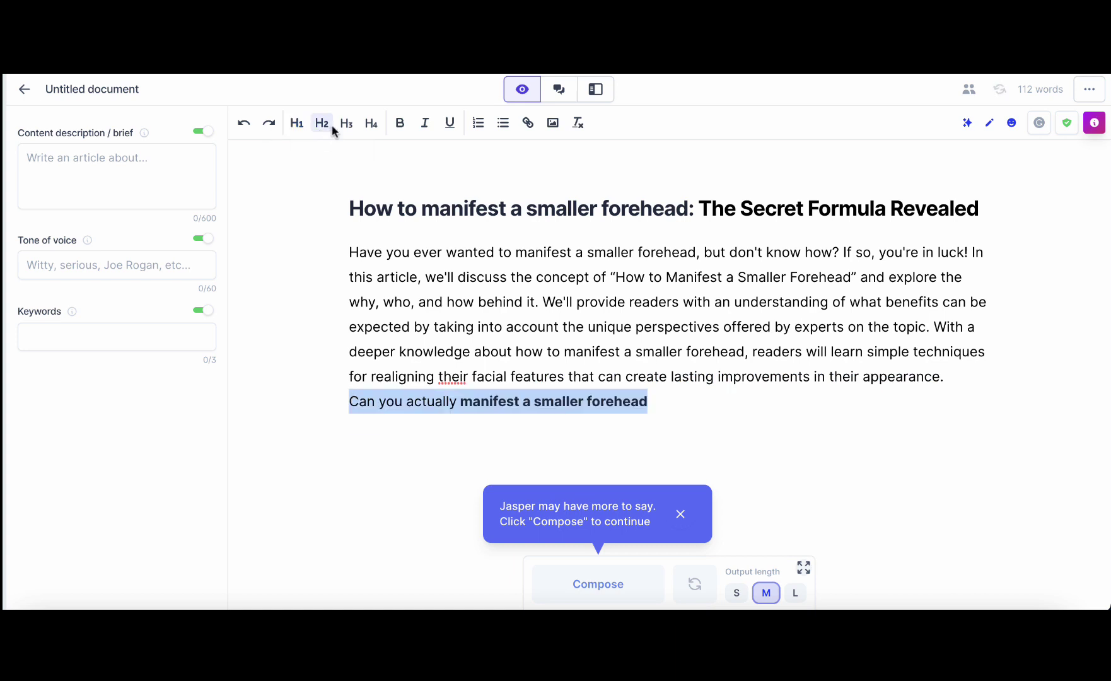
pyautogui.click(399, 124)
pyautogui.click(662, 402)
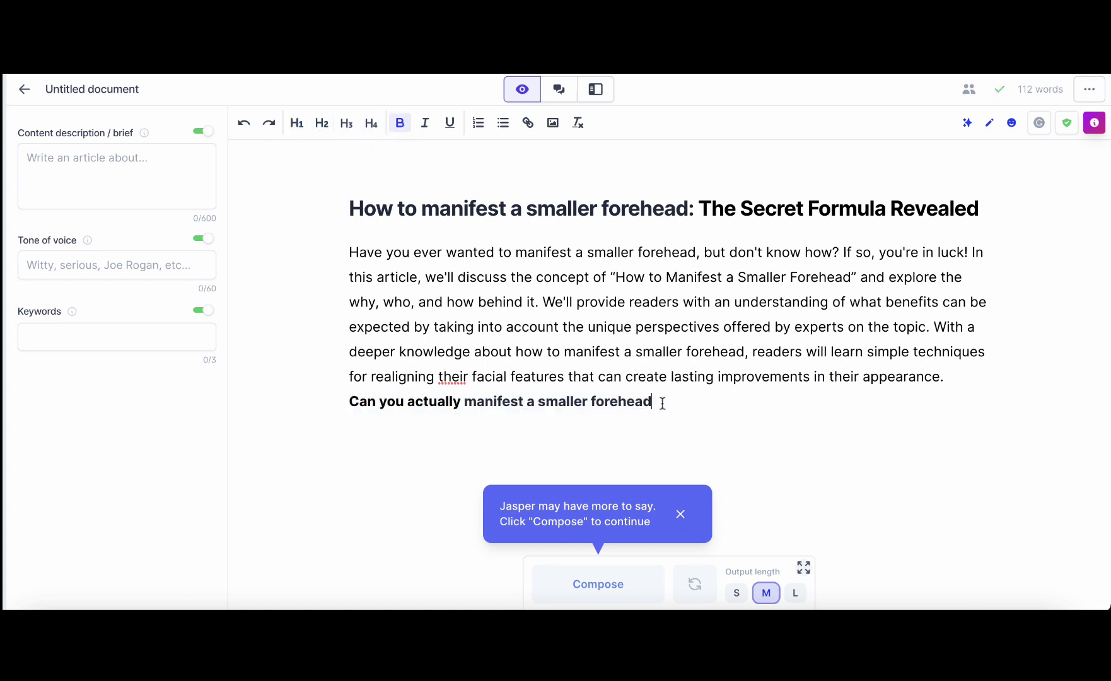
# Step: Compose an answer below the bold question, trimming the trailing "who, why, and how" passage and the stray question mark line
pyautogui.click(647, 584)
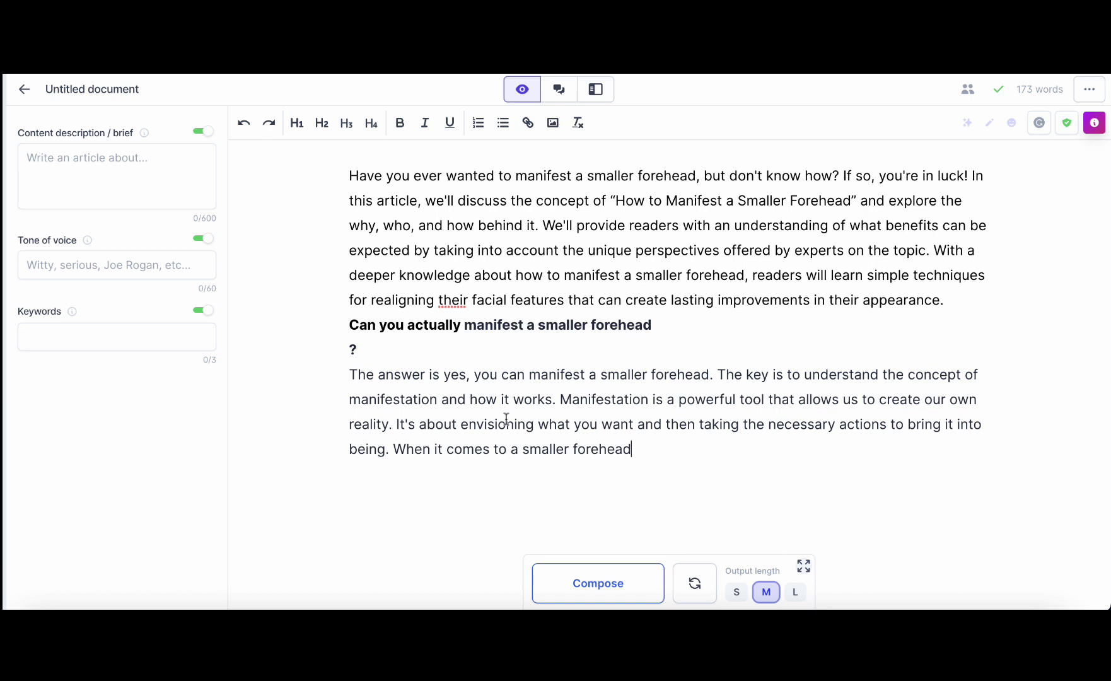
pyautogui.click(601, 584)
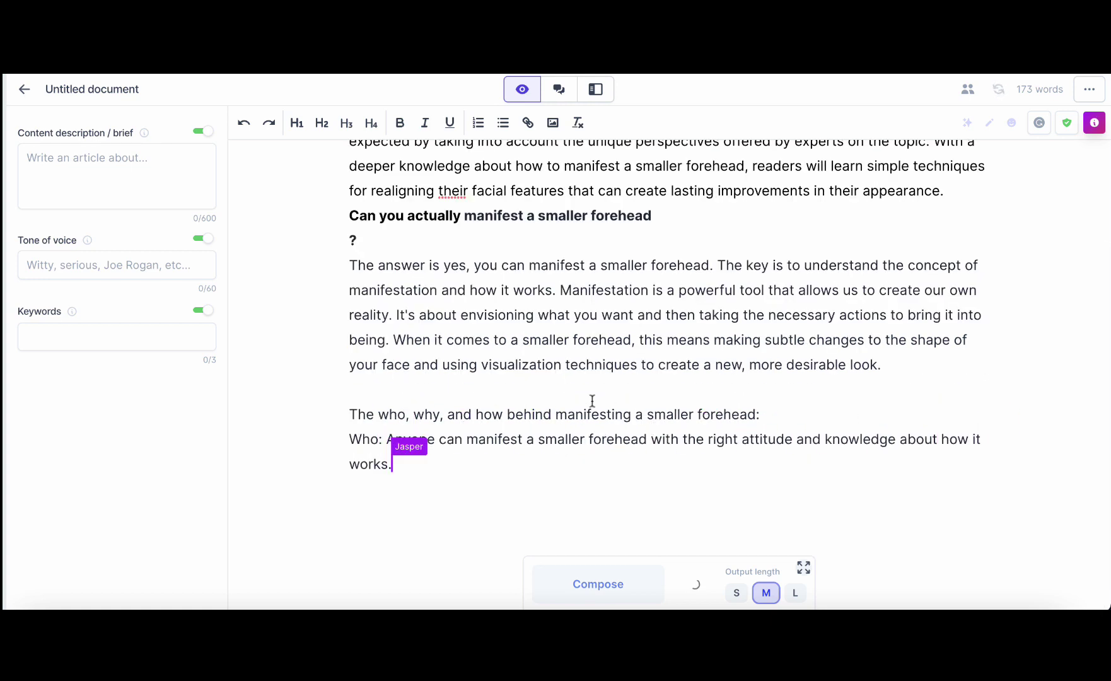
pyautogui.moveTo(761, 437); pyautogui.dragTo(370, 359)
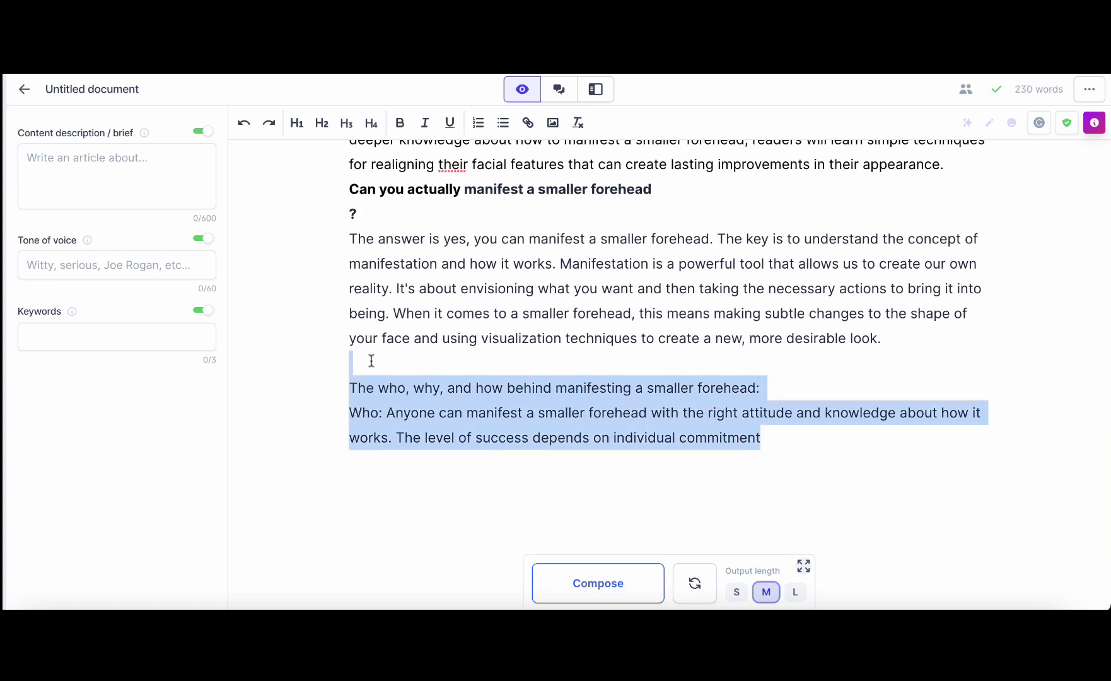
pyautogui.press('BackSpace')
pyautogui.click(364, 289)
pyautogui.press('BackSpace')
pyautogui.press('BackSpace')
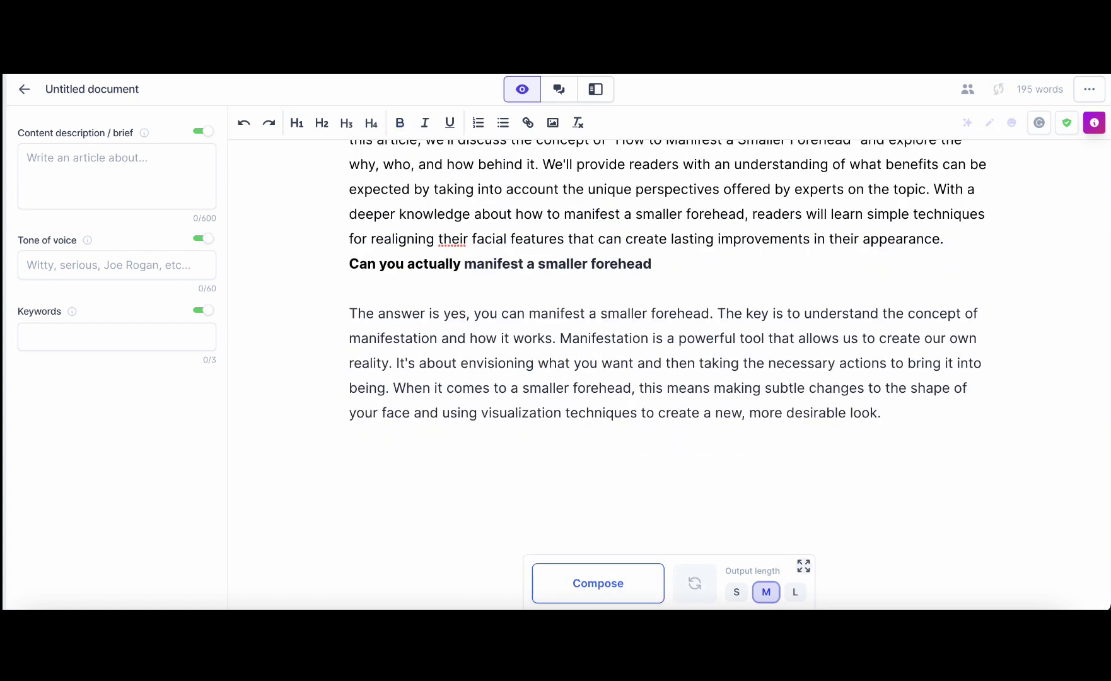
# Step: Format the line "Can you actually manifest a smaller forehead" as Heading 2
pyautogui.moveTo(654, 278); pyautogui.dragTo(332, 275)
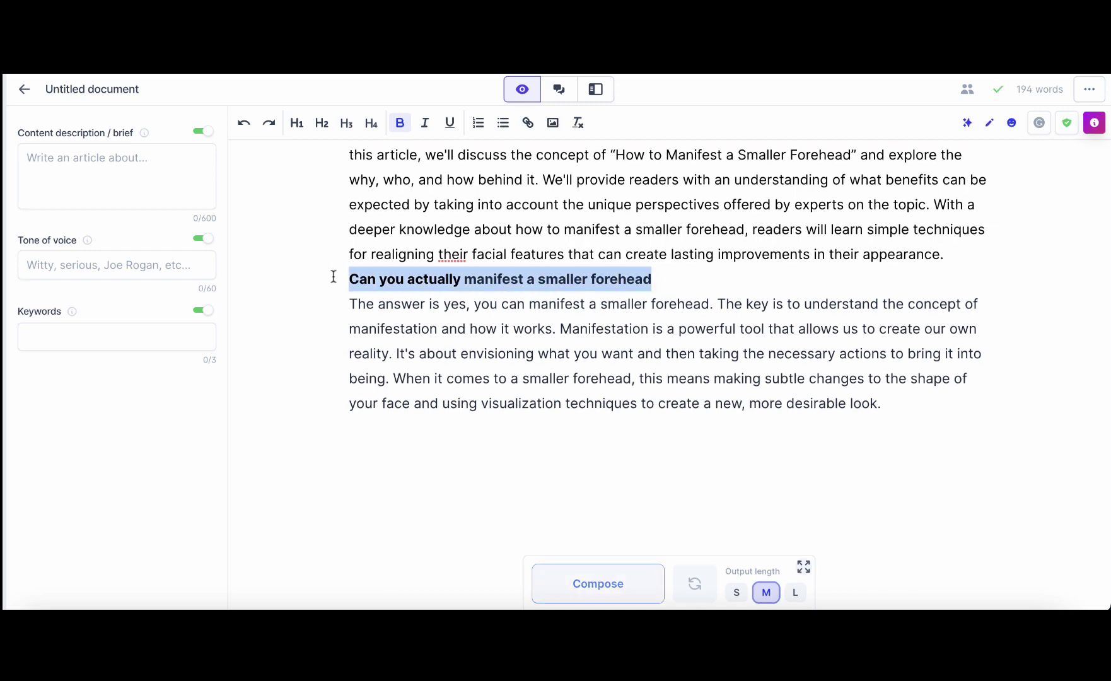
pyautogui.click(322, 127)
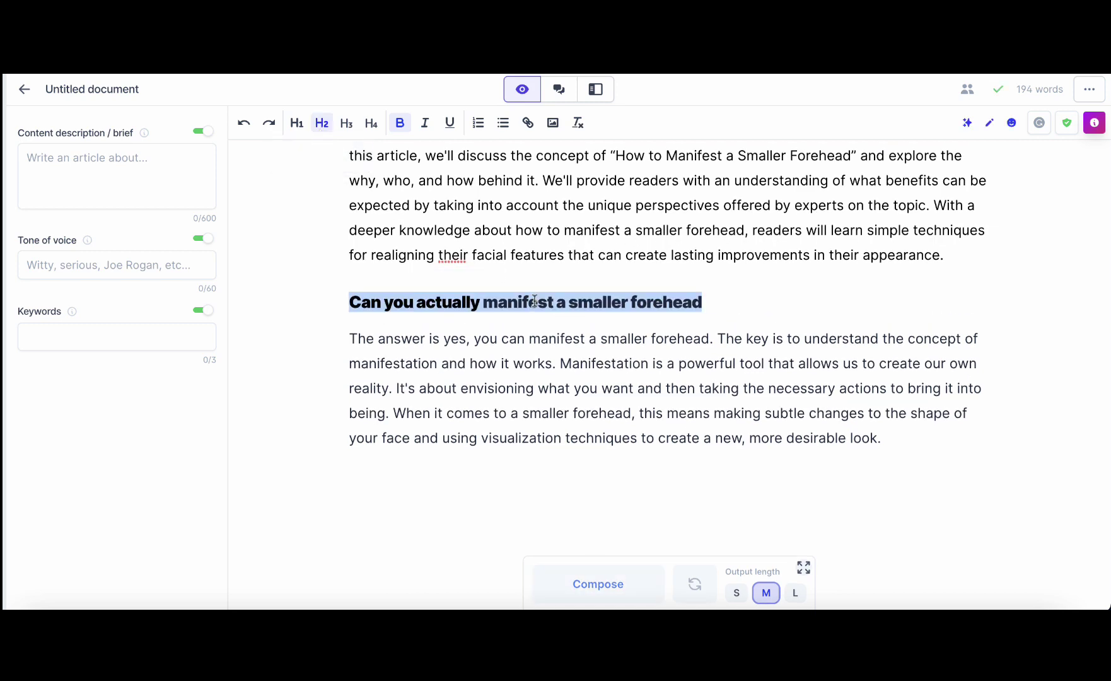
pyautogui.scroll(1, 534, 301)
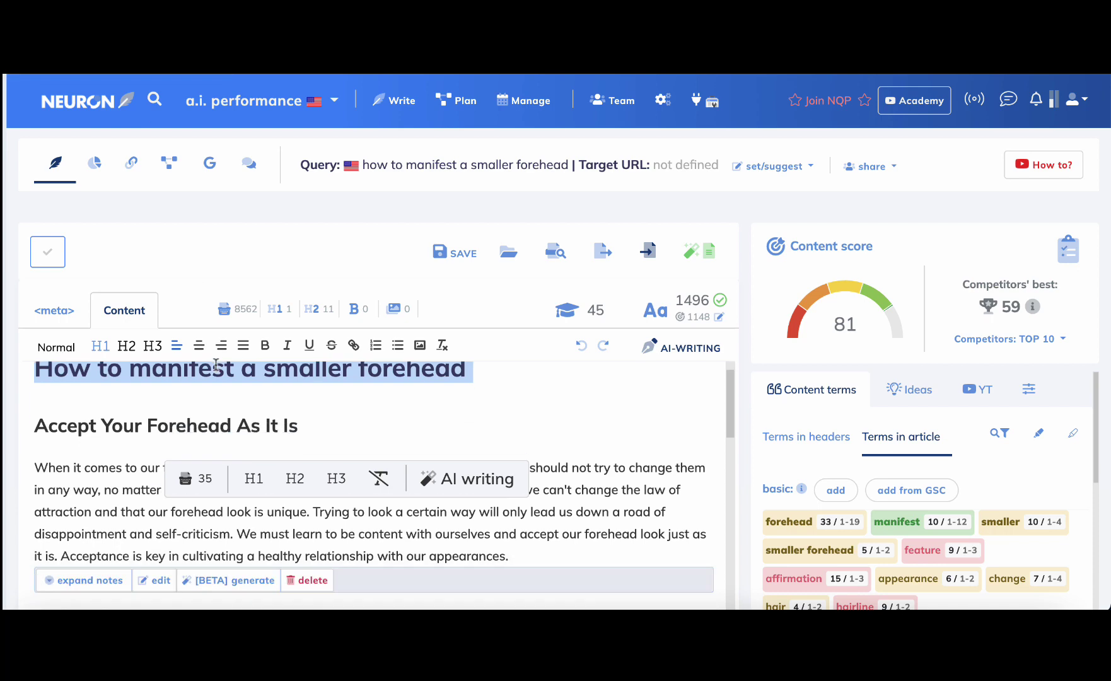
# Step: Copy the subheading "Accept Your Forehead As It Is" from the NeuronWriter article and insert it below the last paragraph in the Jasper document
pyautogui.scroll(-2, 215, 366)
pyautogui.scroll(1, 236, 392)
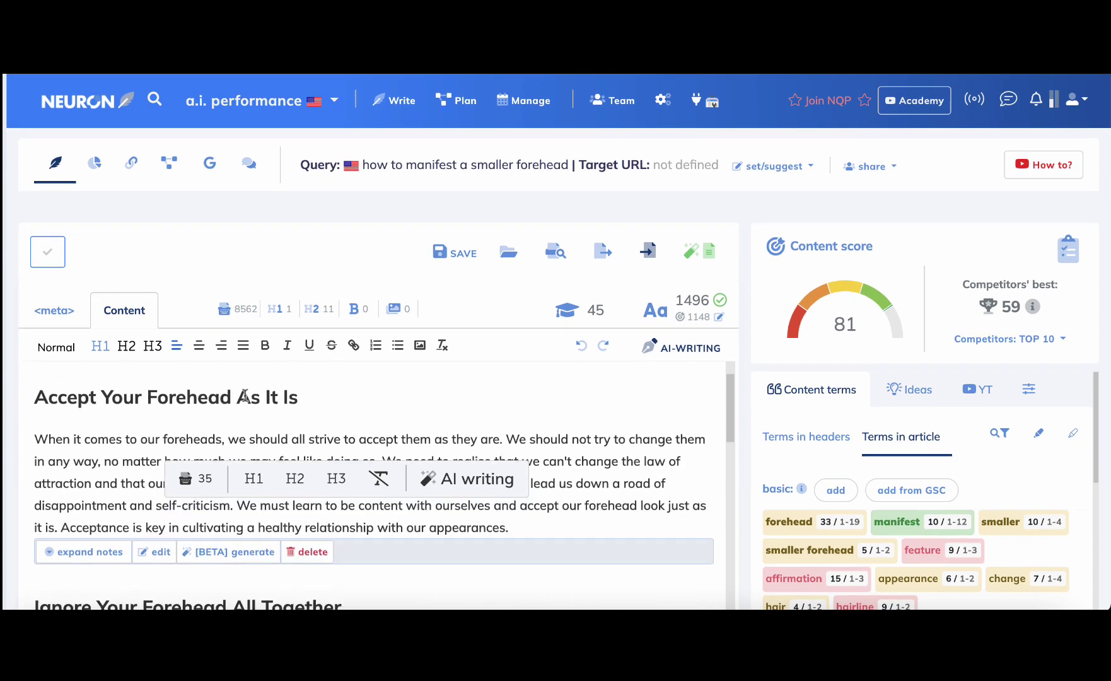
pyautogui.moveTo(315, 395); pyautogui.dragTo(33, 392)
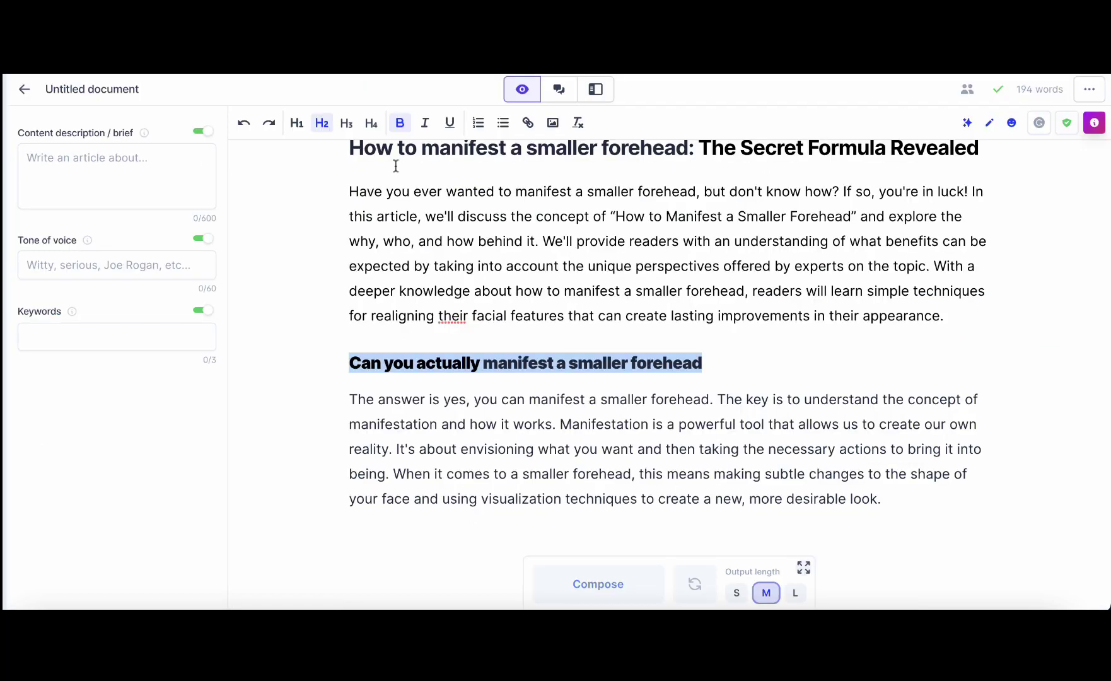
pyautogui.click(903, 497)
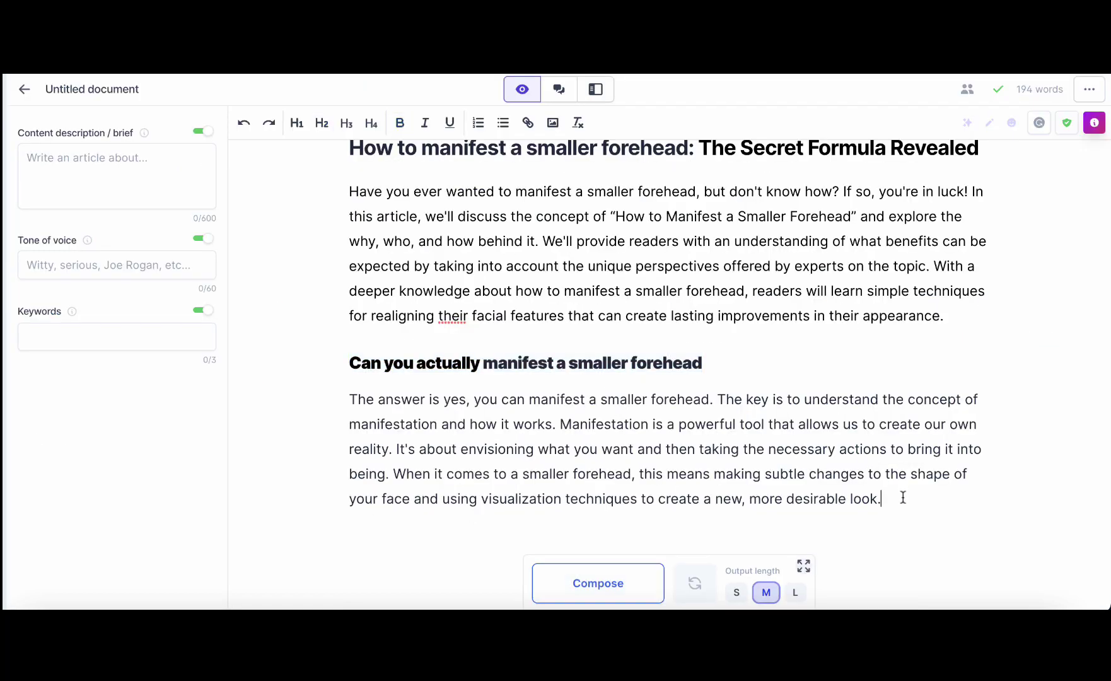
pyautogui.press('Return')
pyautogui.write('Accept Your Forehead As It Is')
# Step: Copy the line "Accept Your Forehead As It Is" and format it as a bold Heading 2
pyautogui.moveTo(543, 524); pyautogui.dragTo(347, 523)
pyautogui.hotkey('ctrl', 'c')
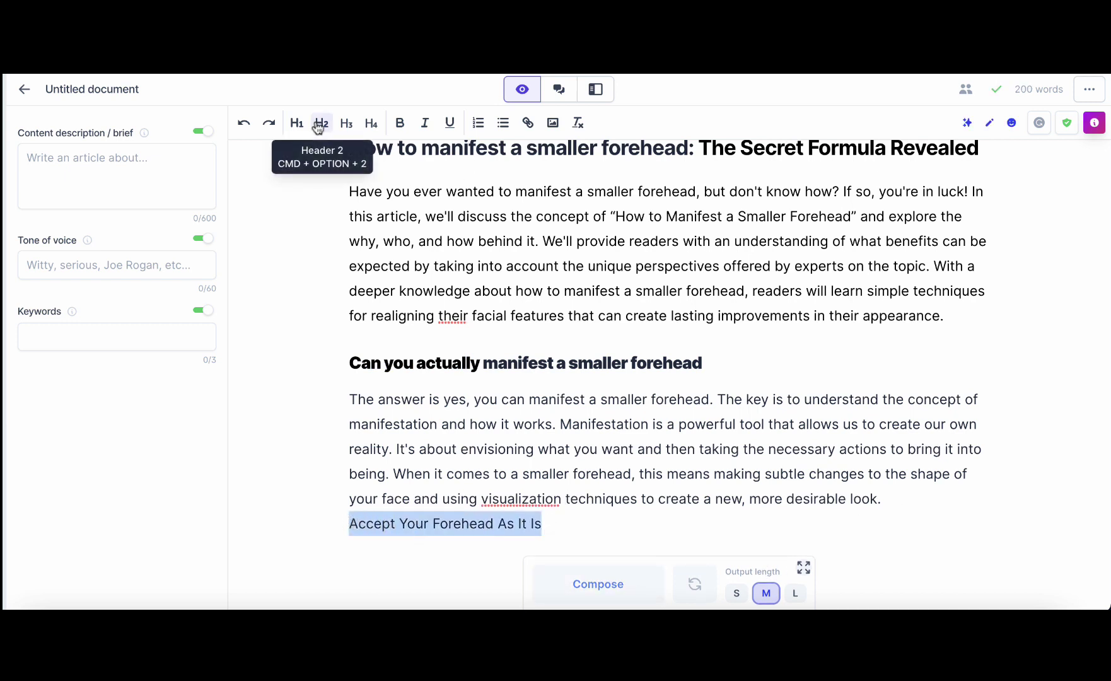
pyautogui.click(322, 123)
pyautogui.click(397, 124)
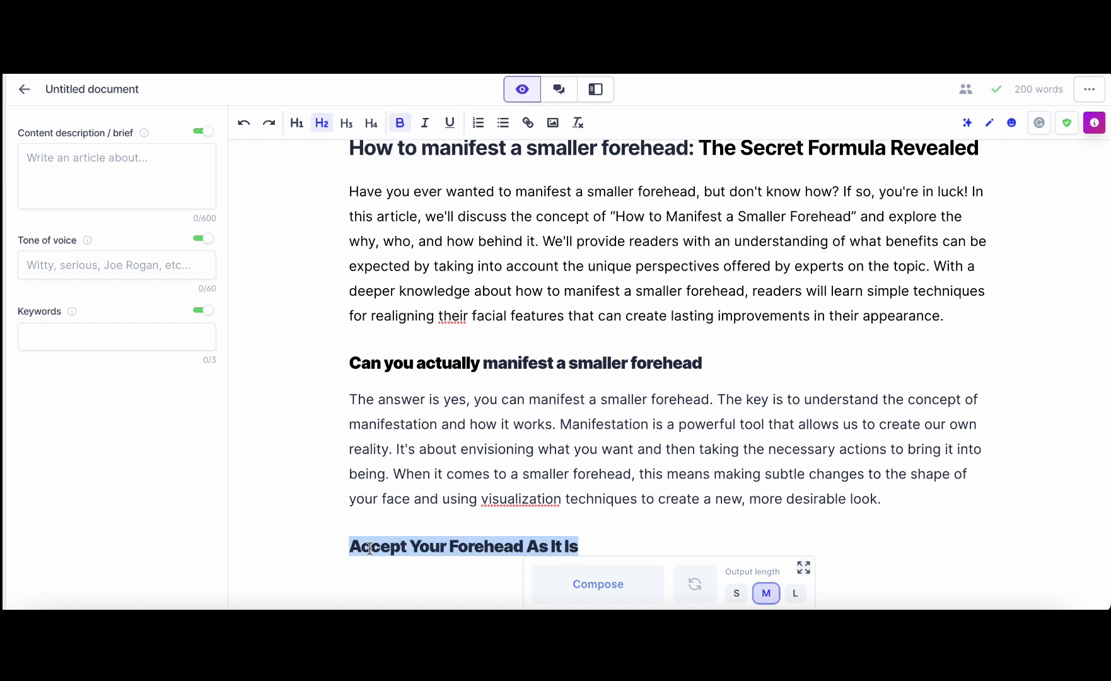
# Step: Draft a Jasper Chat prompt reading 'write a detailed paragraph on "Accept Your Forehead As It Is" and include the following terms:'
pyautogui.click(558, 92)
pyautogui.click(114, 533)
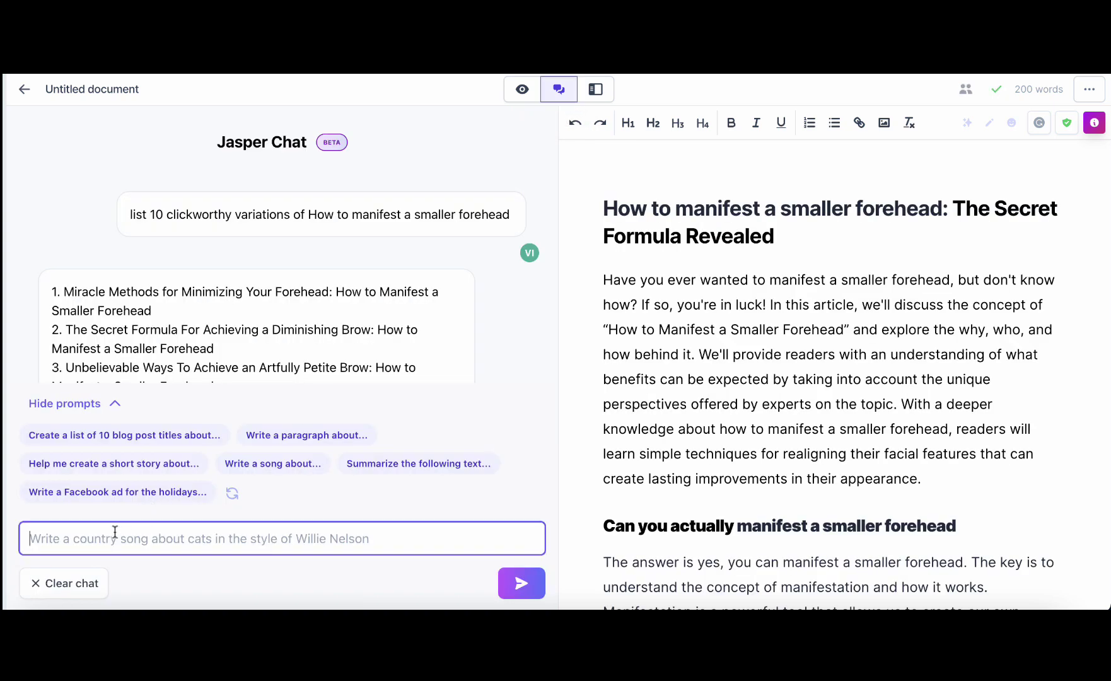
pyautogui.write('write a ')
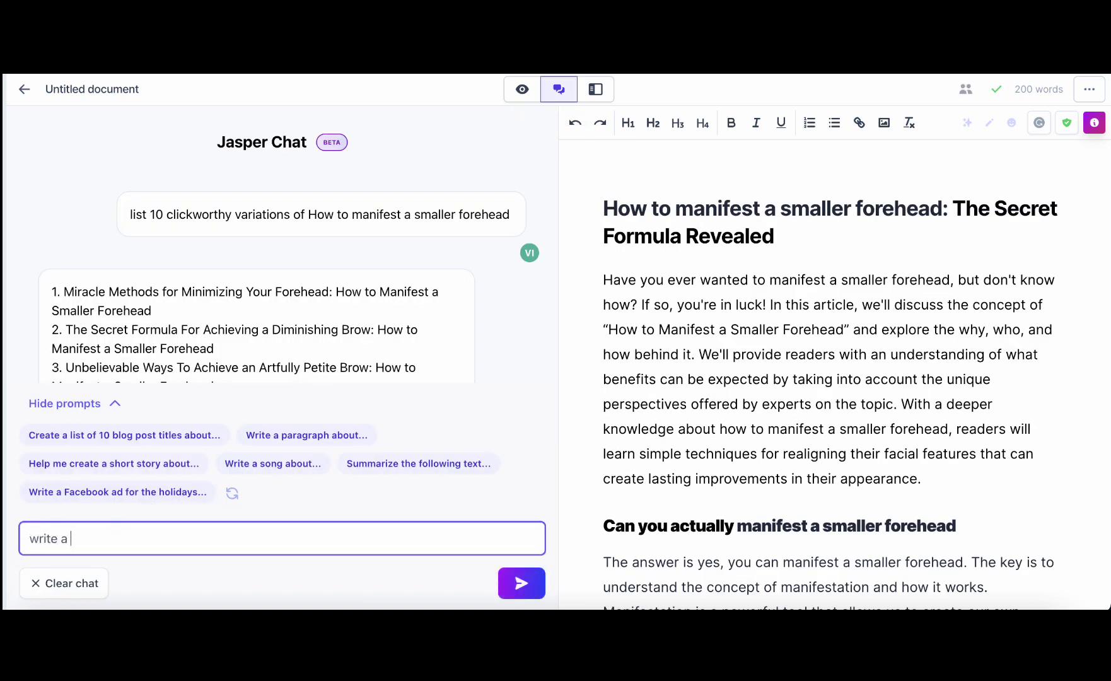
pyautogui.write('deyt')
pyautogui.write('graph on "')
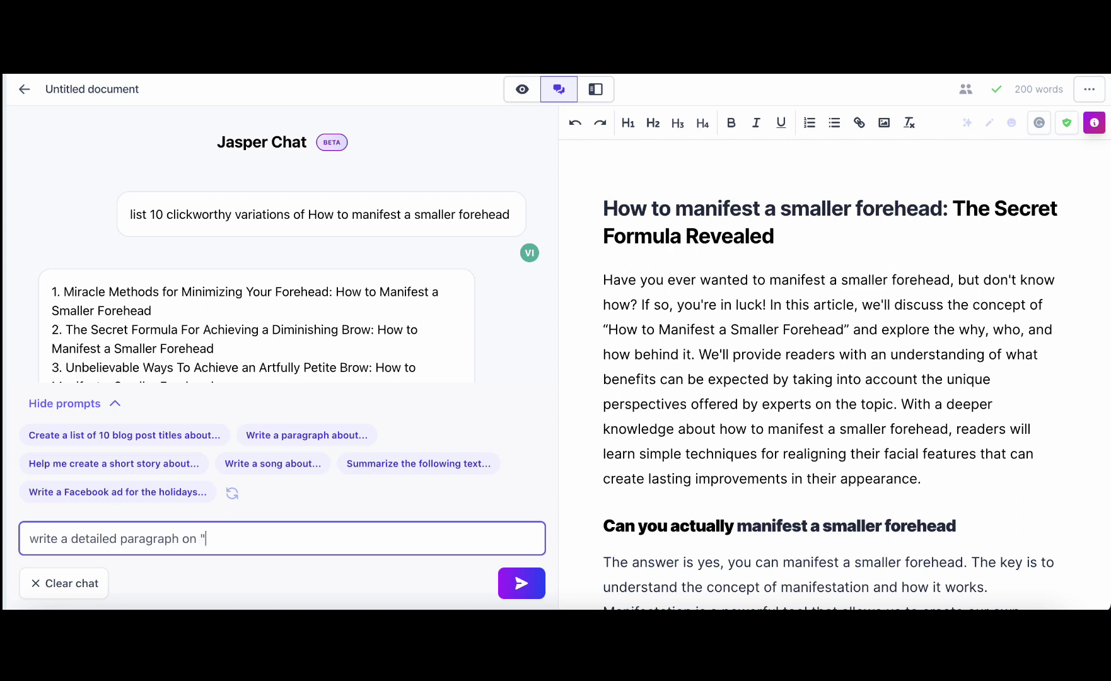
pyautogui.hotkey('ctrl', 'v')
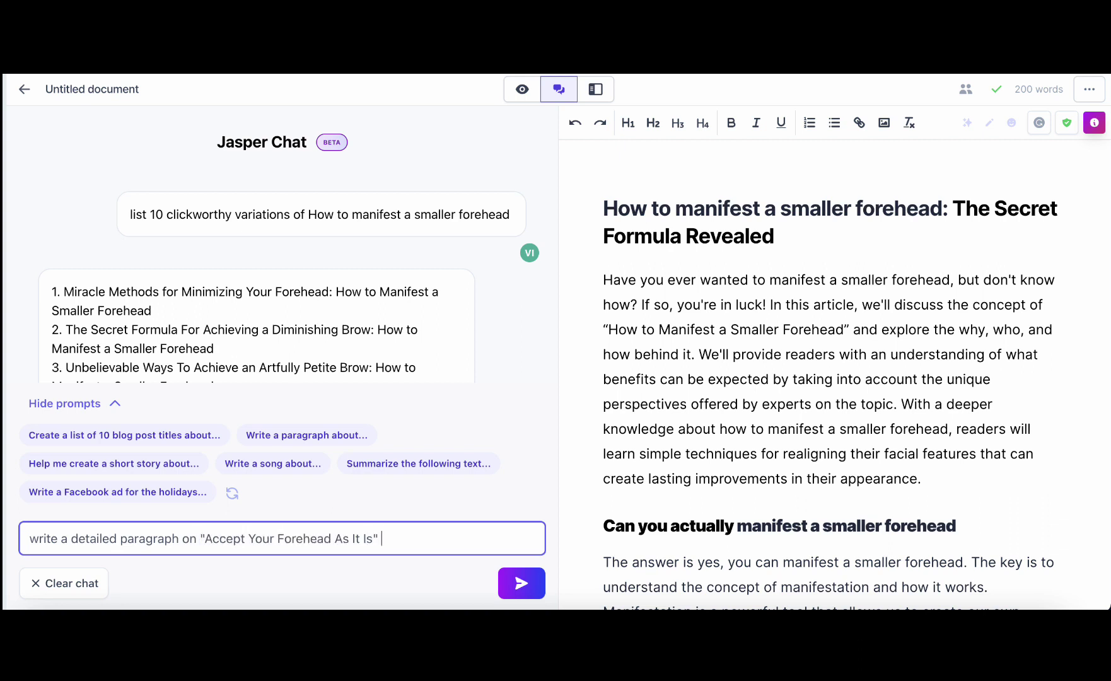
pyautogui.write('and include the followi')
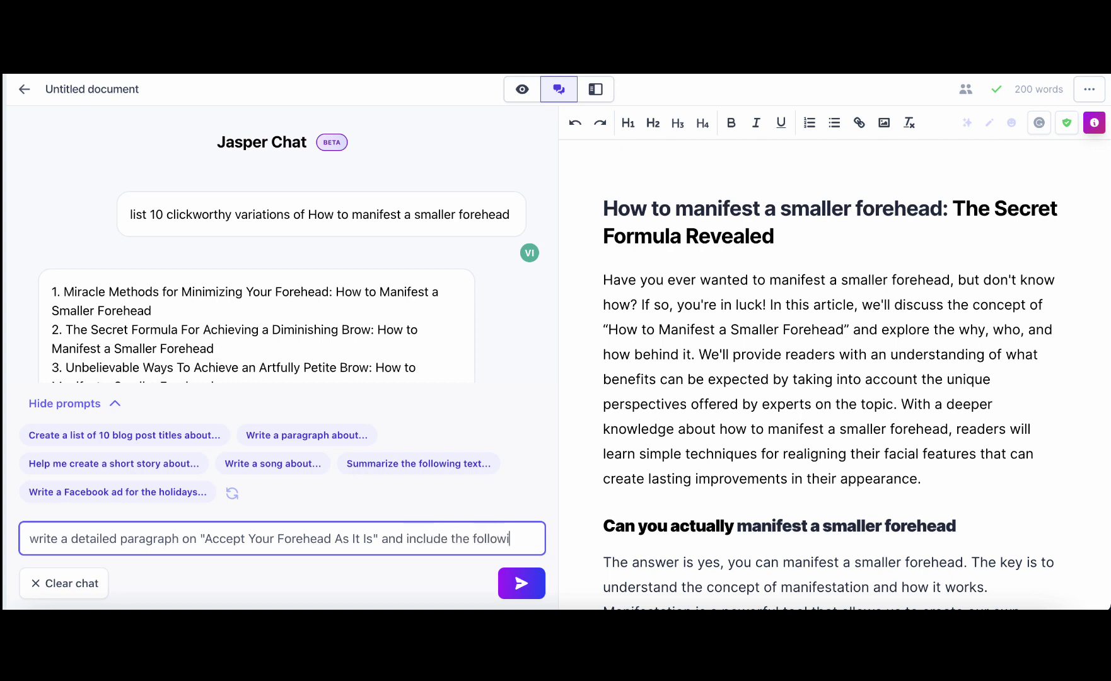
pyautogui.write('ng terms:')
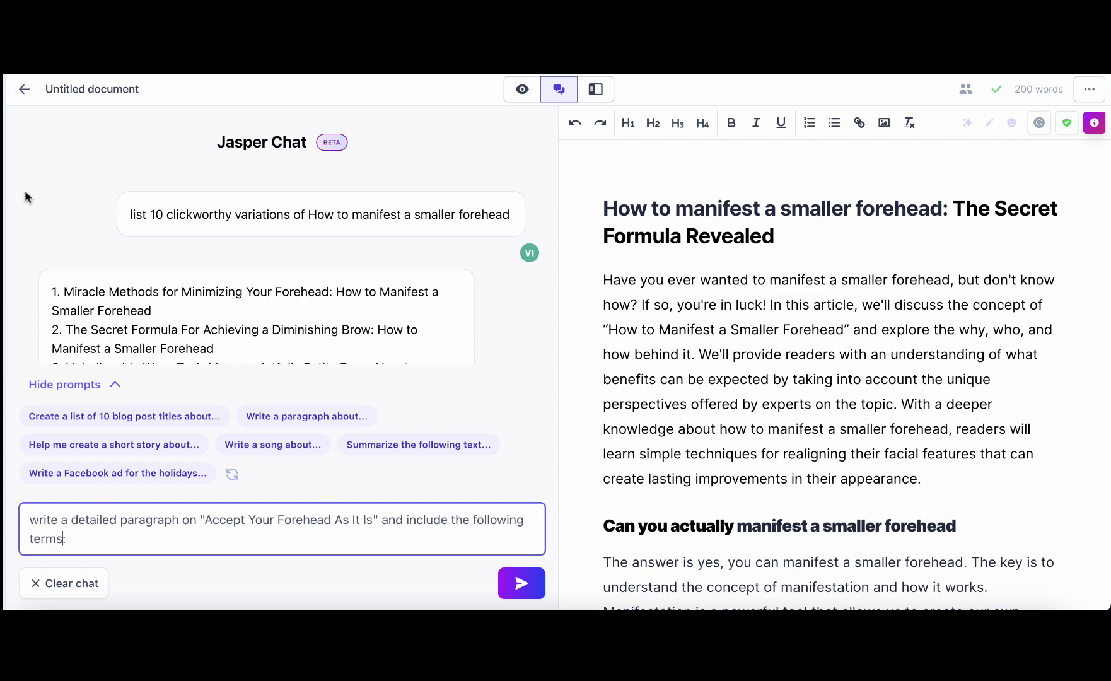
# Step: Switch to NeuronWriter, expand the notes under "Accept Your Forehead As It Is" and copy the suggested terms through "look the way"
pyautogui.click(69, 74)
pyautogui.scroll(-2, 121, 185)
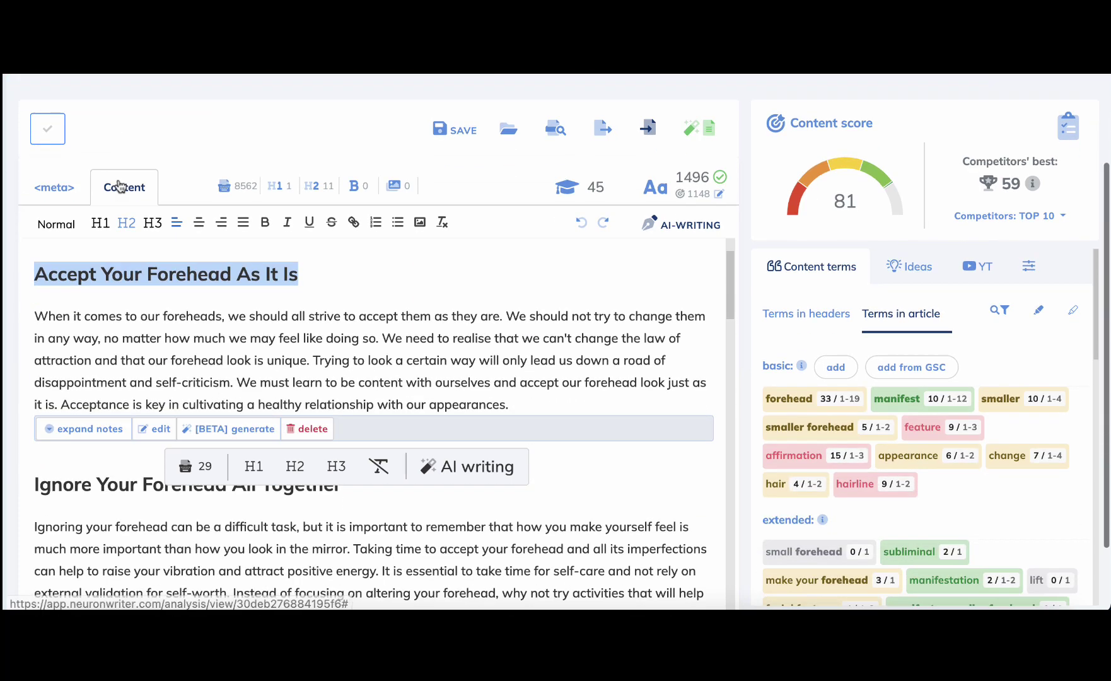
pyautogui.scroll(-2, 150, 226)
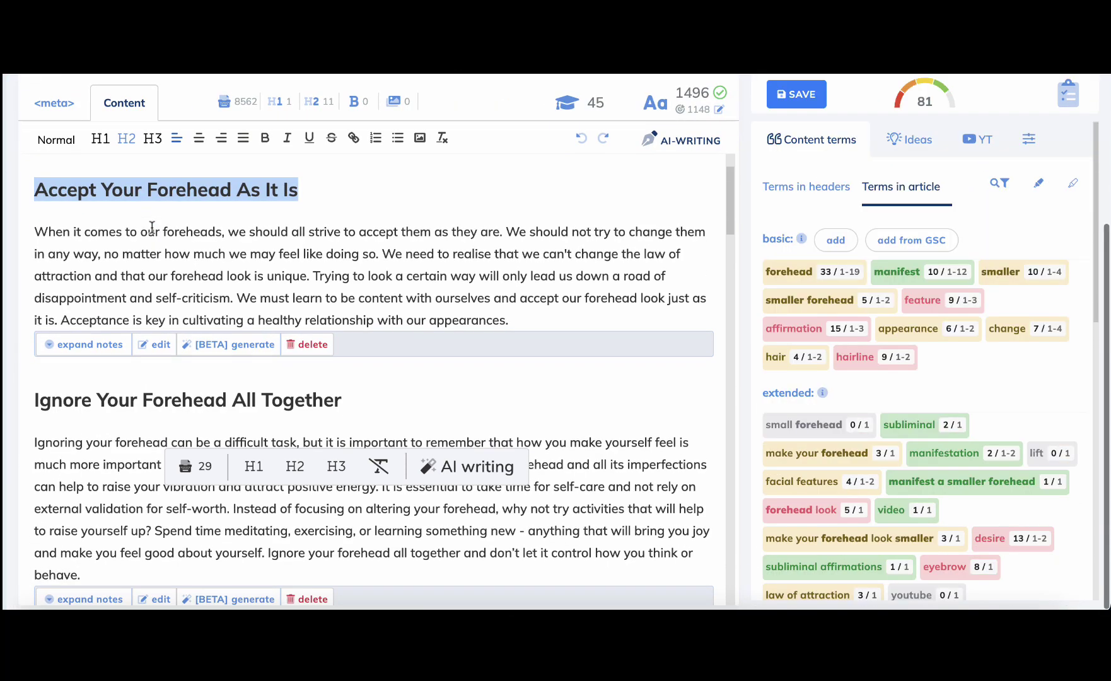
pyautogui.click(79, 357)
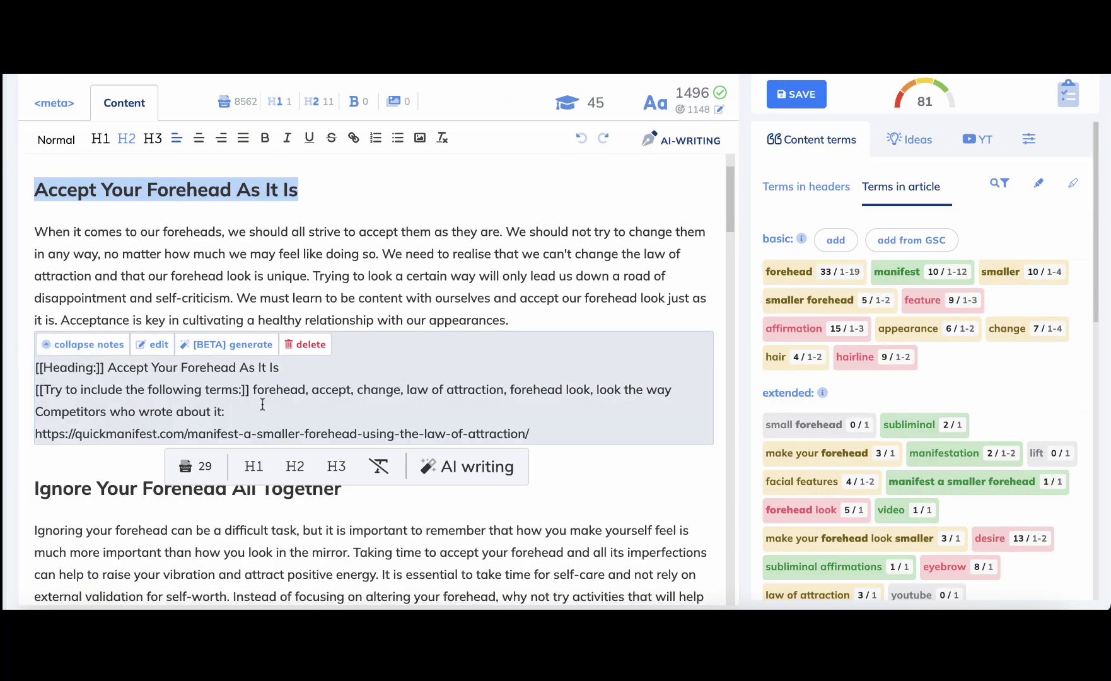
pyautogui.moveTo(253, 383); pyautogui.dragTo(339, 409)
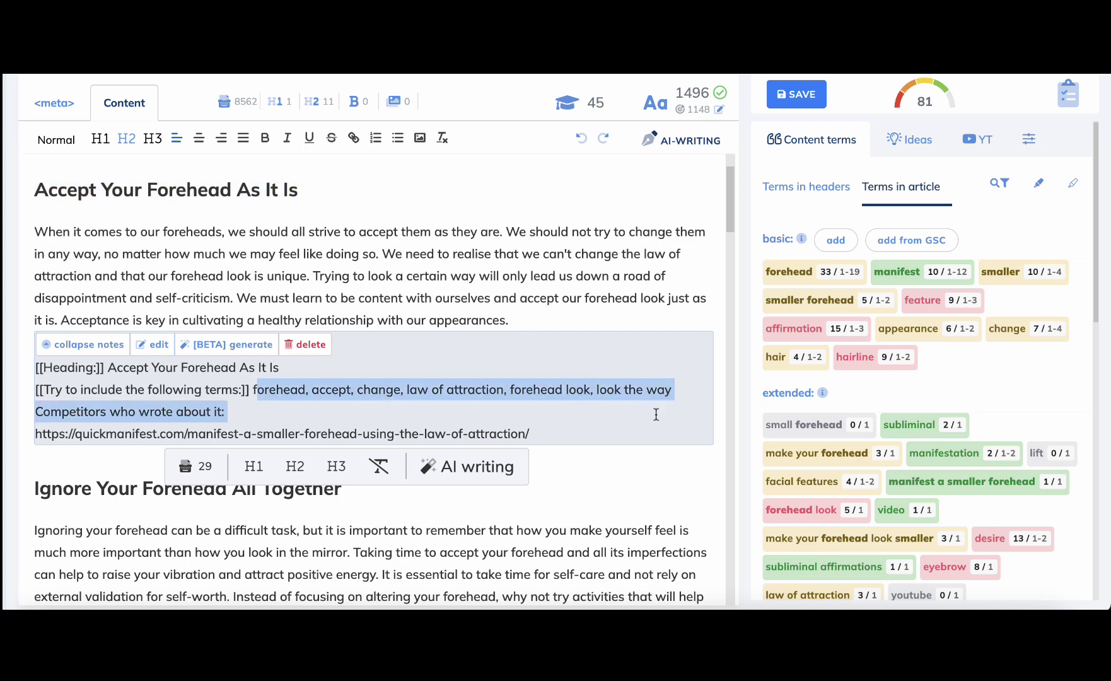
pyautogui.moveTo(655, 414); pyautogui.dragTo(706, 389)
pyautogui.hotkey('ctrl', 'c')
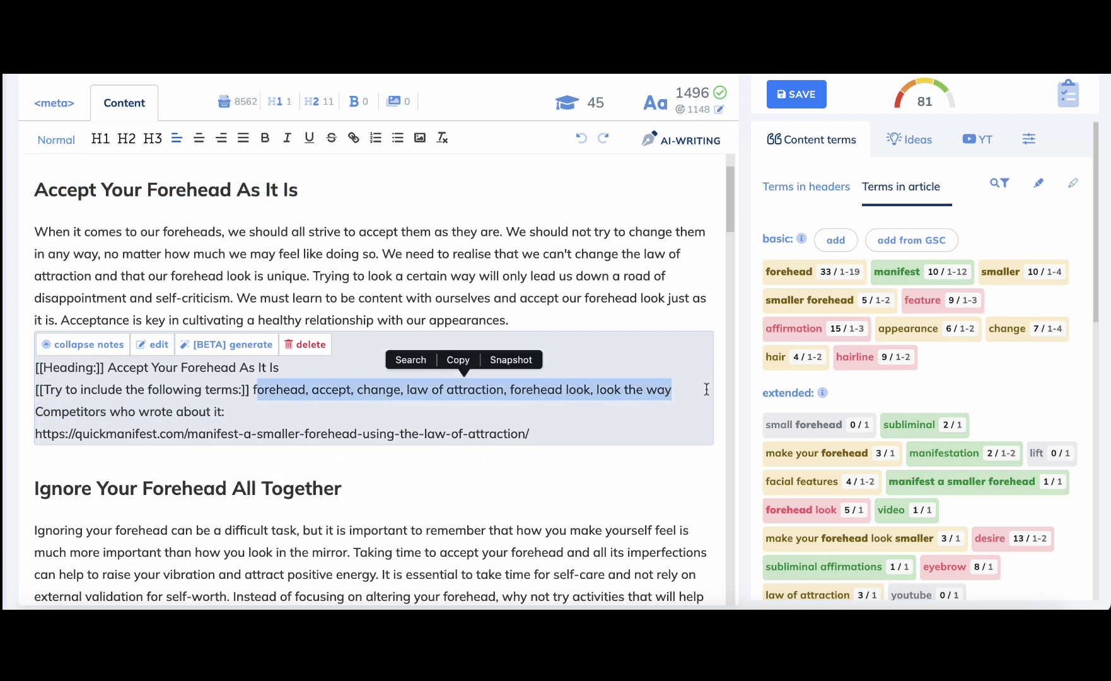
# Step: Back in Jasper, complete the chat prompt with "forehead, accept, change, law of attraction, forehead look, look the way" and send it
pyautogui.hotkey('ctrl', 'Tab')
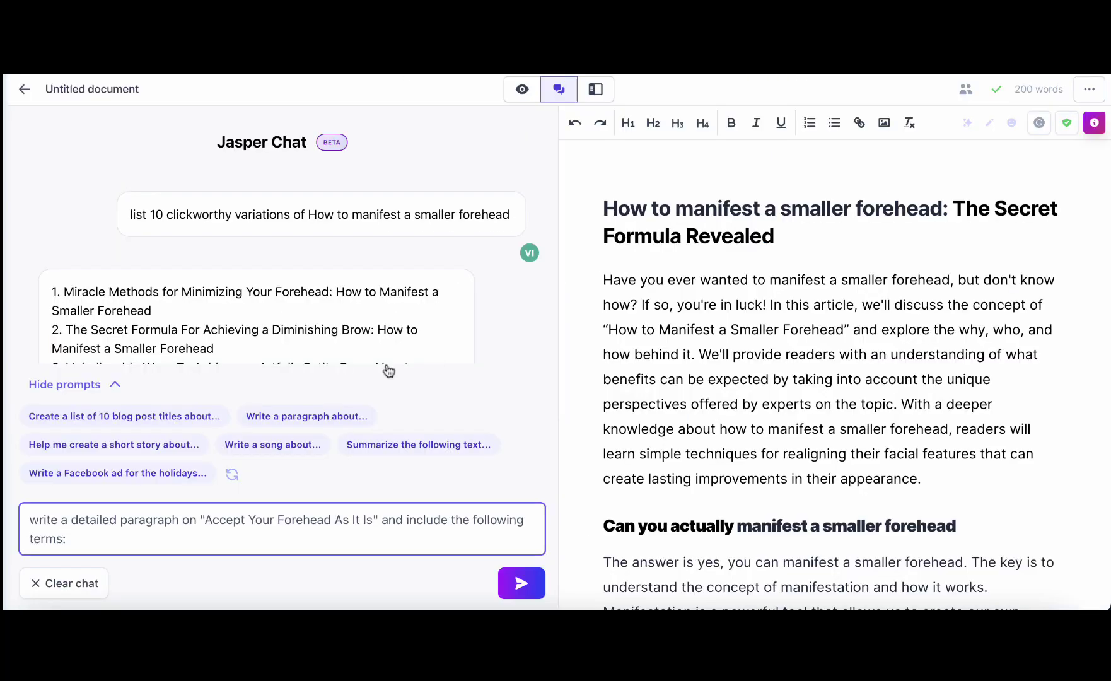
pyautogui.hotkey('ctrl', 'v')
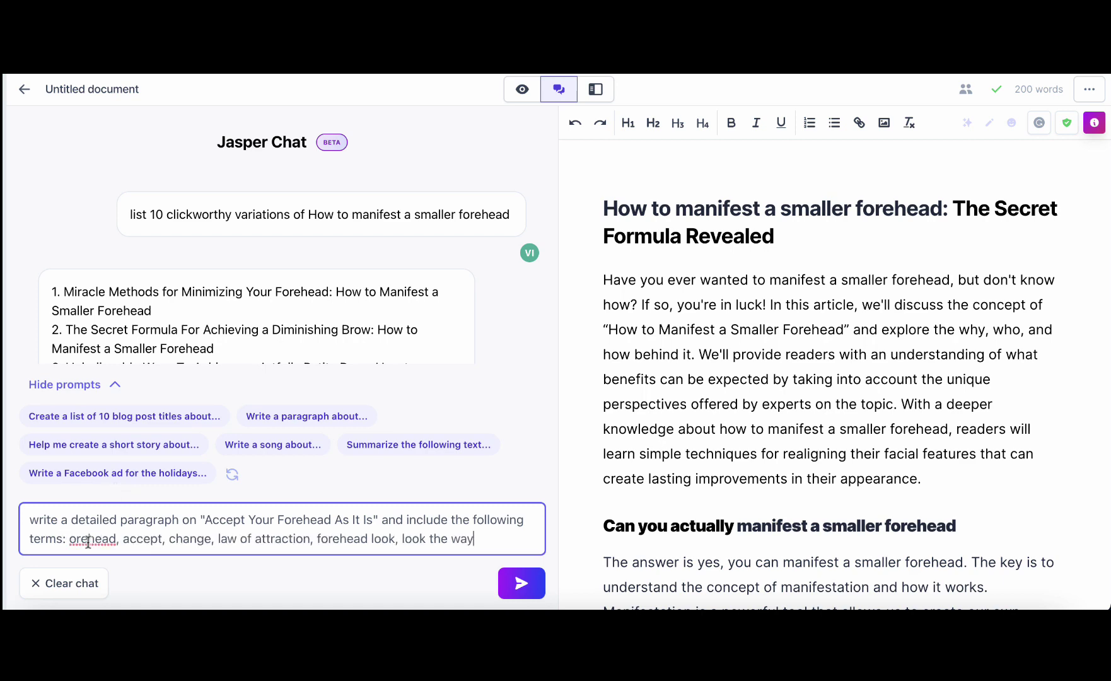
pyautogui.click(69, 539)
pyautogui.write('f')
pyautogui.press('Return')
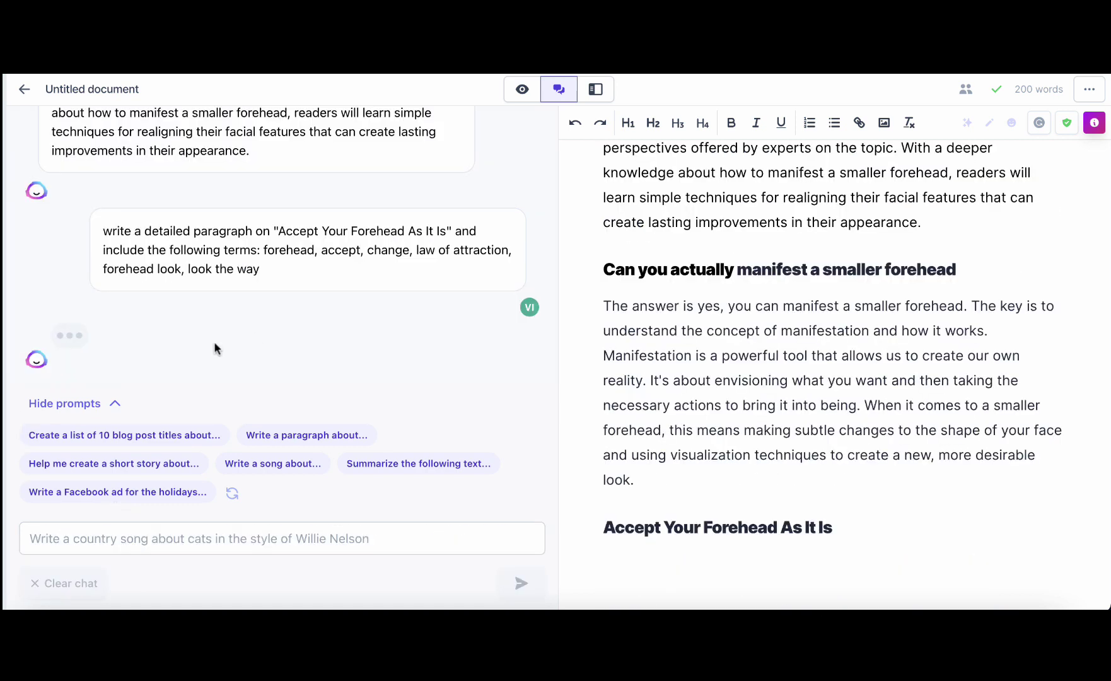
# Step: Copy the chat's generated paragraph and insert it below the "Accept Your Forehead As It Is" heading in the document
pyautogui.scroll(1, 215, 344)
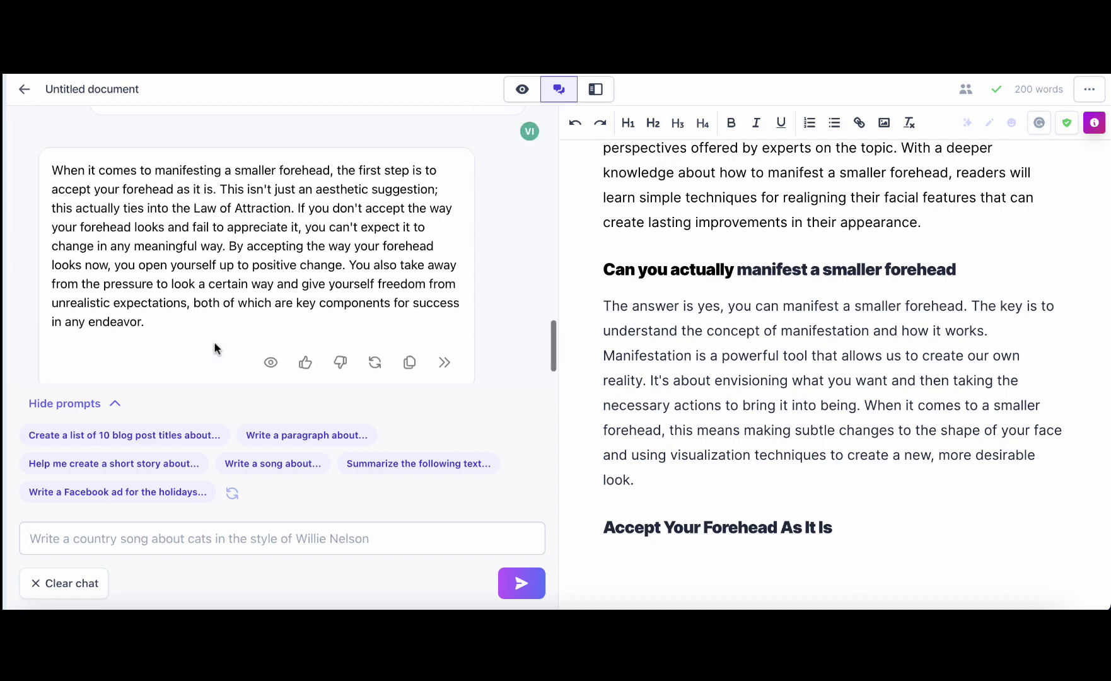
pyautogui.click(409, 374)
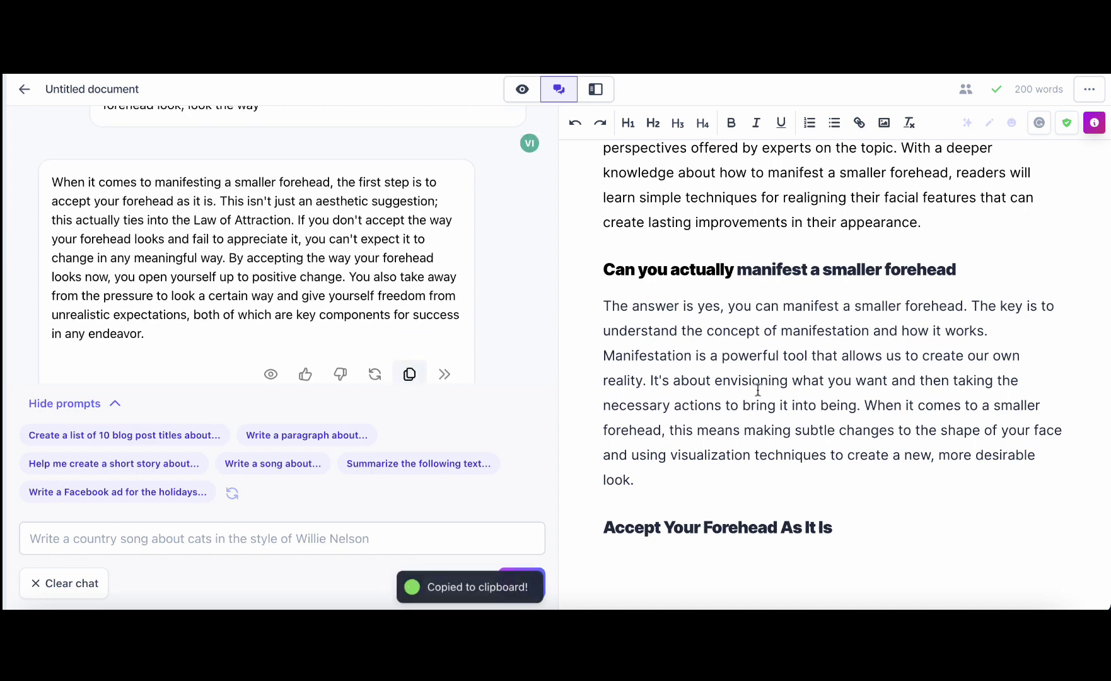
pyautogui.click(865, 525)
pyautogui.press('Return')
pyautogui.hotkey('ctrl', 'v')
pyautogui.scroll(-2, 908, 481)
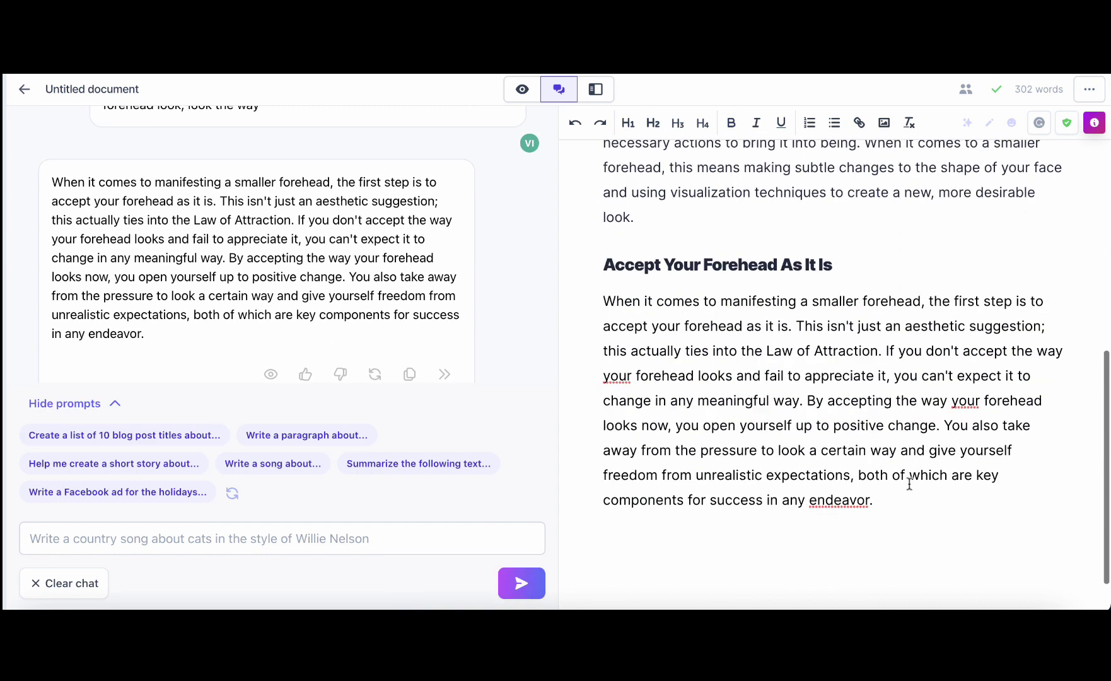
# Step: Search the page for "accep", "chan" and "fore" to check the requested terms in the new paragraph, and close the search
pyautogui.scroll(1, 352, 329)
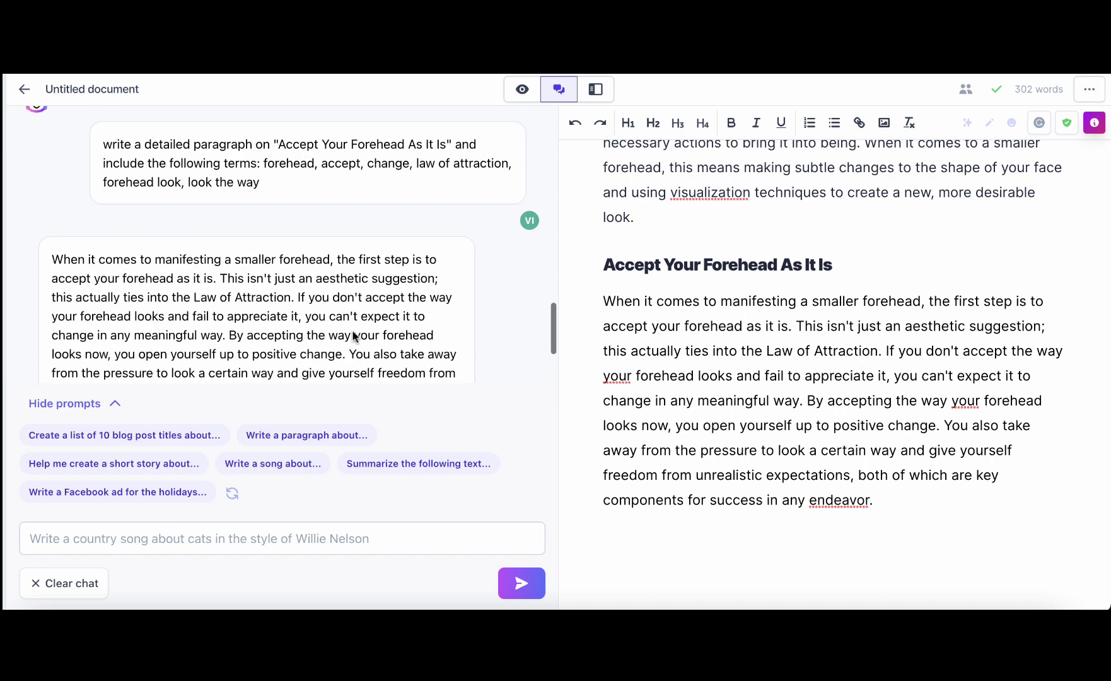
pyautogui.moveTo(331, 180)
pyautogui.hotkey('ctrl', 'f')
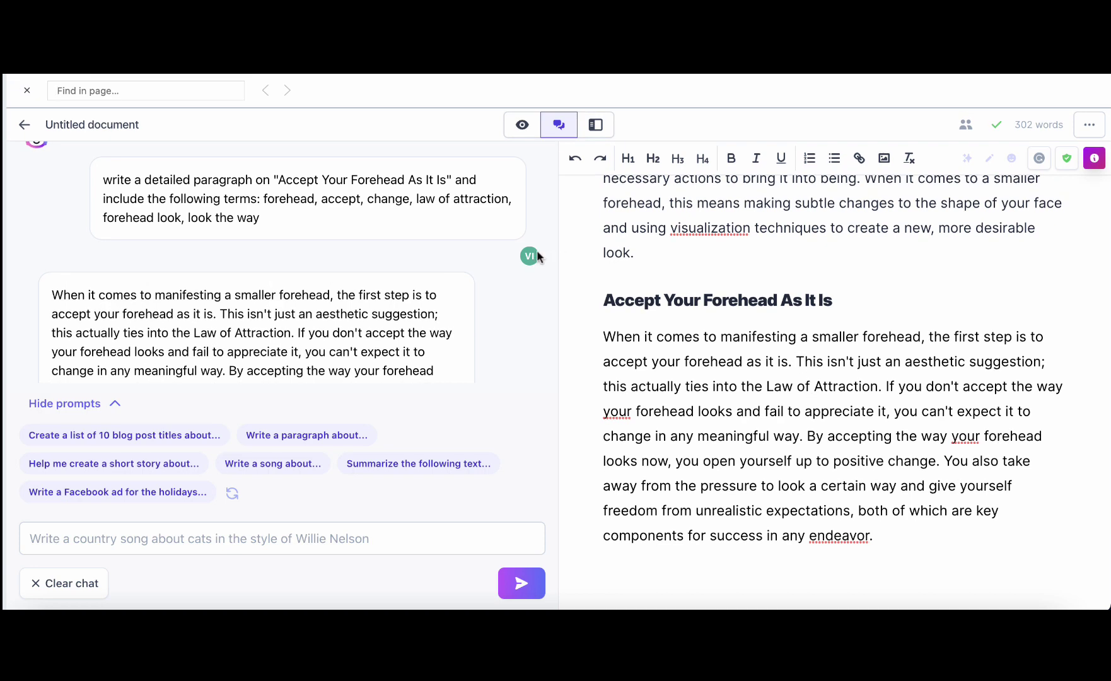
pyautogui.write('accep')
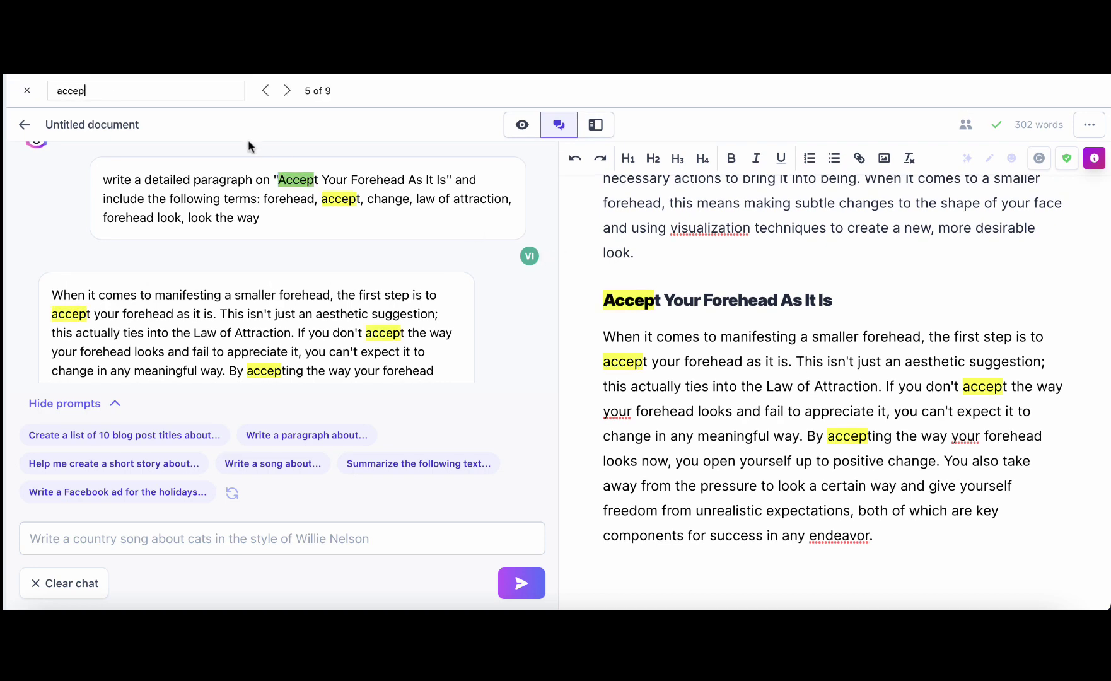
pyautogui.press('BackSpace')
pyautogui.press('BackSpace')
pyautogui.press('BackSpace')
pyautogui.press('BackSpace')
pyautogui.press('BackSpace')
pyautogui.write('c')
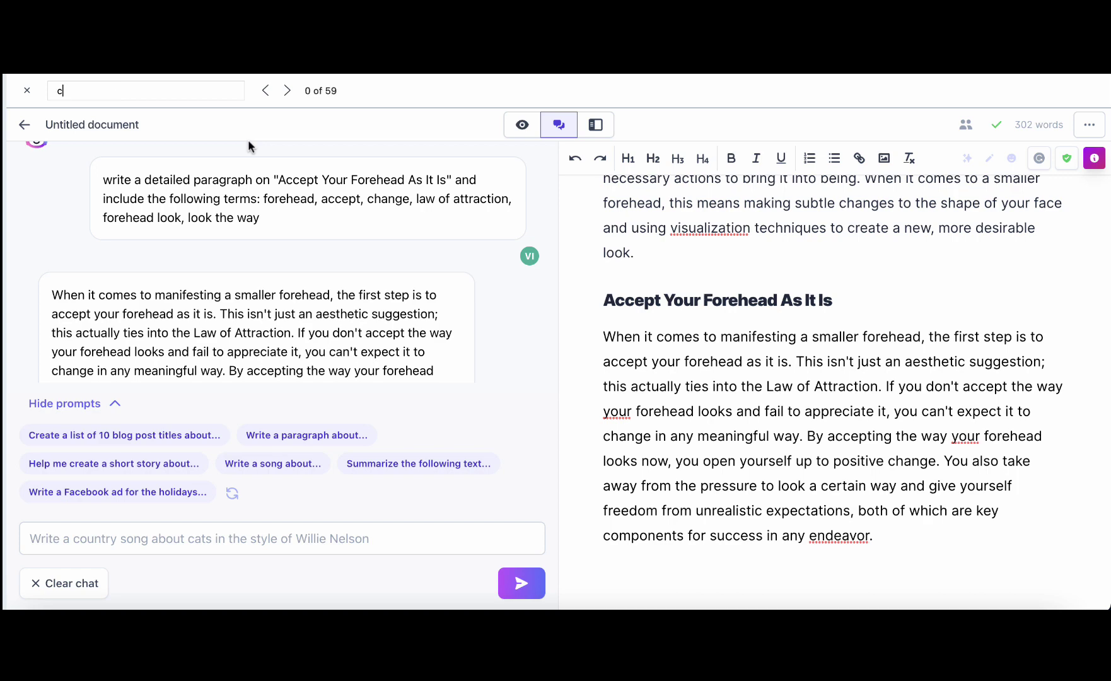
pyautogui.write('han')
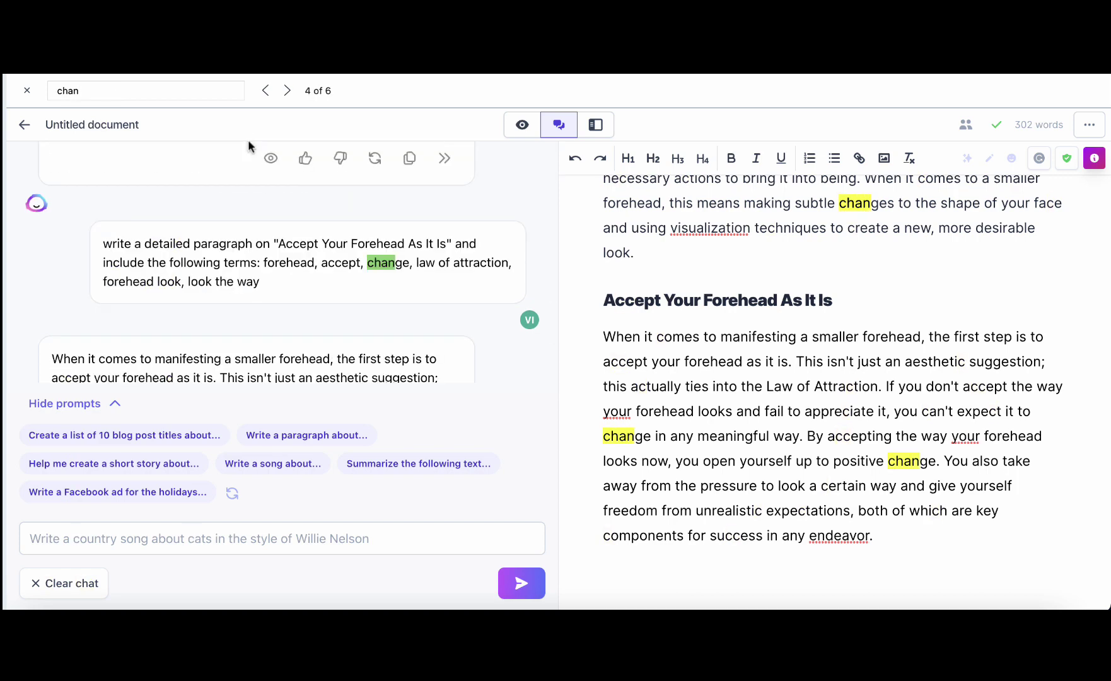
pyautogui.press('BackSpace')
pyautogui.press('BackSpace')
pyautogui.press('BackSpace')
pyautogui.press('BackSpace')
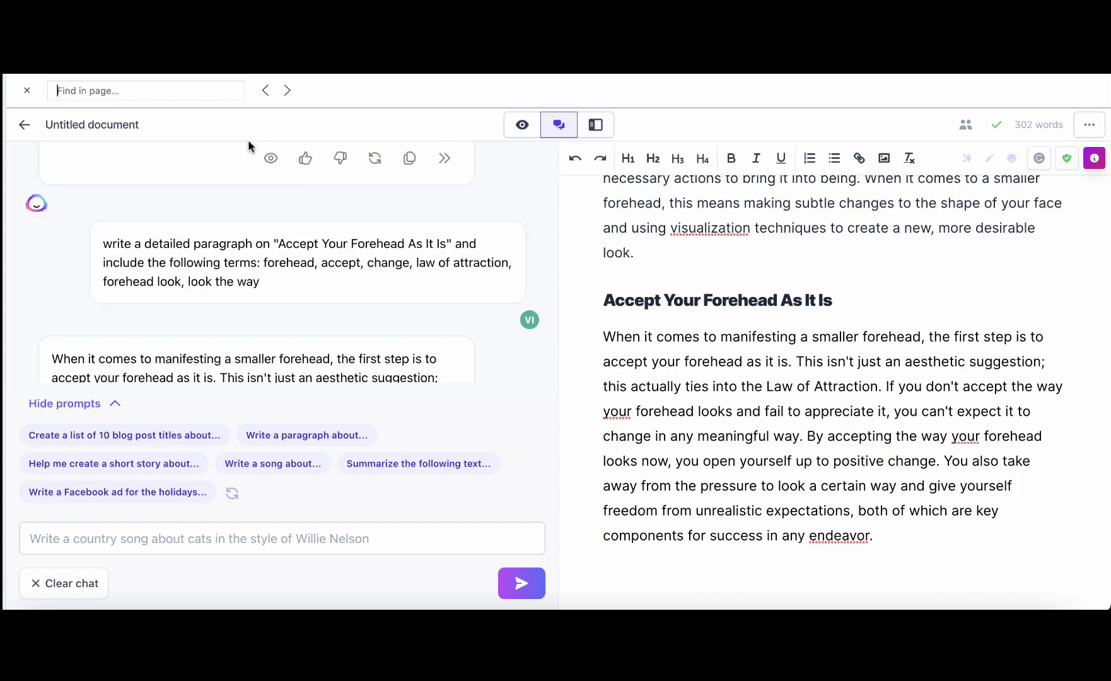
pyautogui.write('fore')
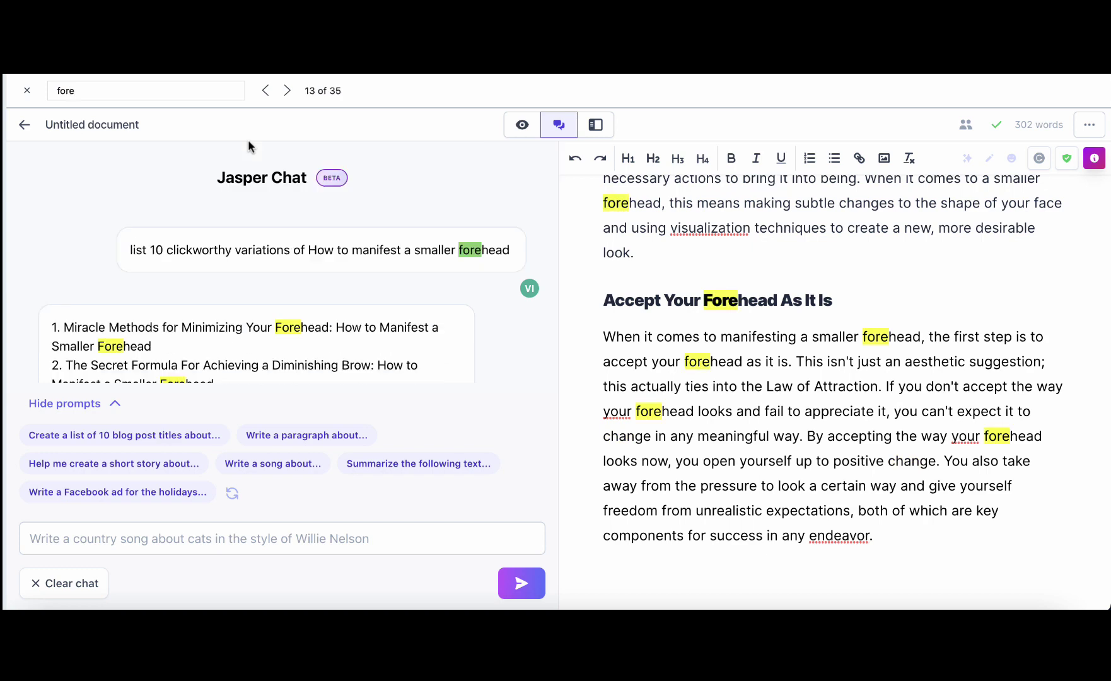
pyautogui.click(27, 92)
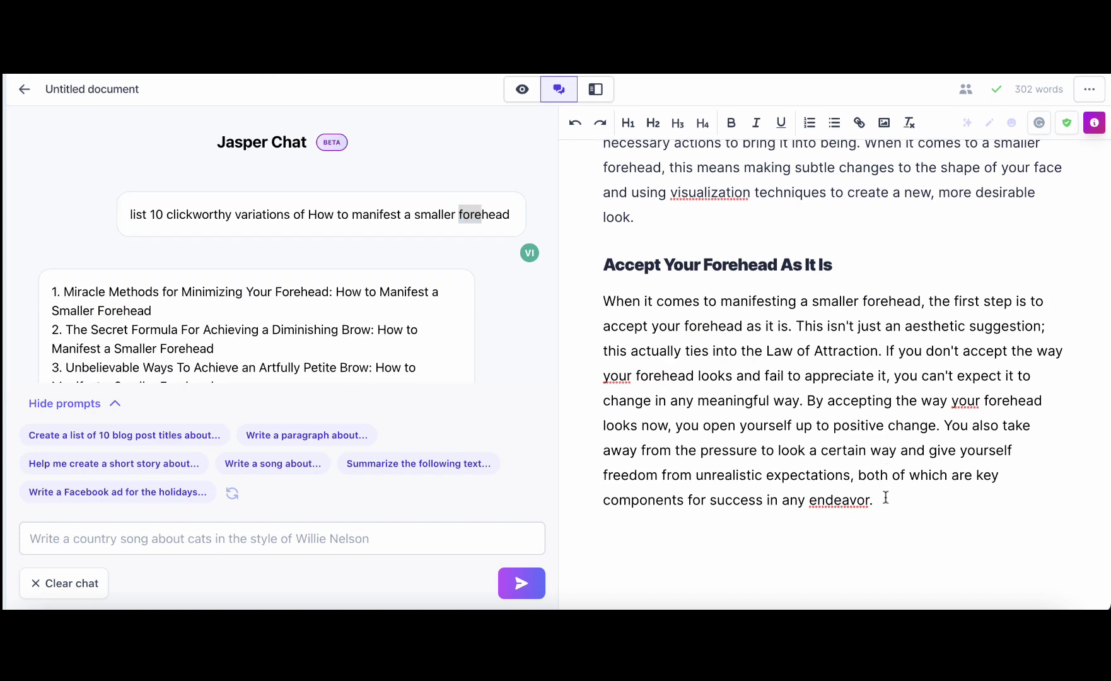
# Step: Open the Paragraph Generator template and replace its paragraph topic with "How to manifest a smaller forehead:" from the document title
pyautogui.click(595, 91)
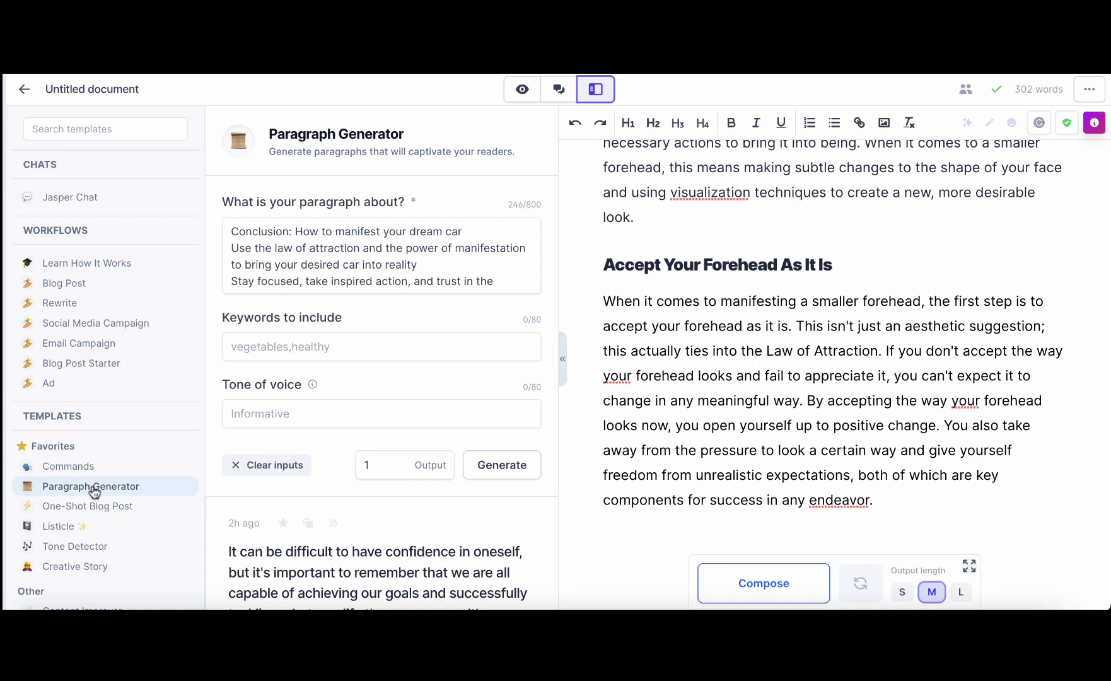
pyautogui.tripleClick(849, 270)
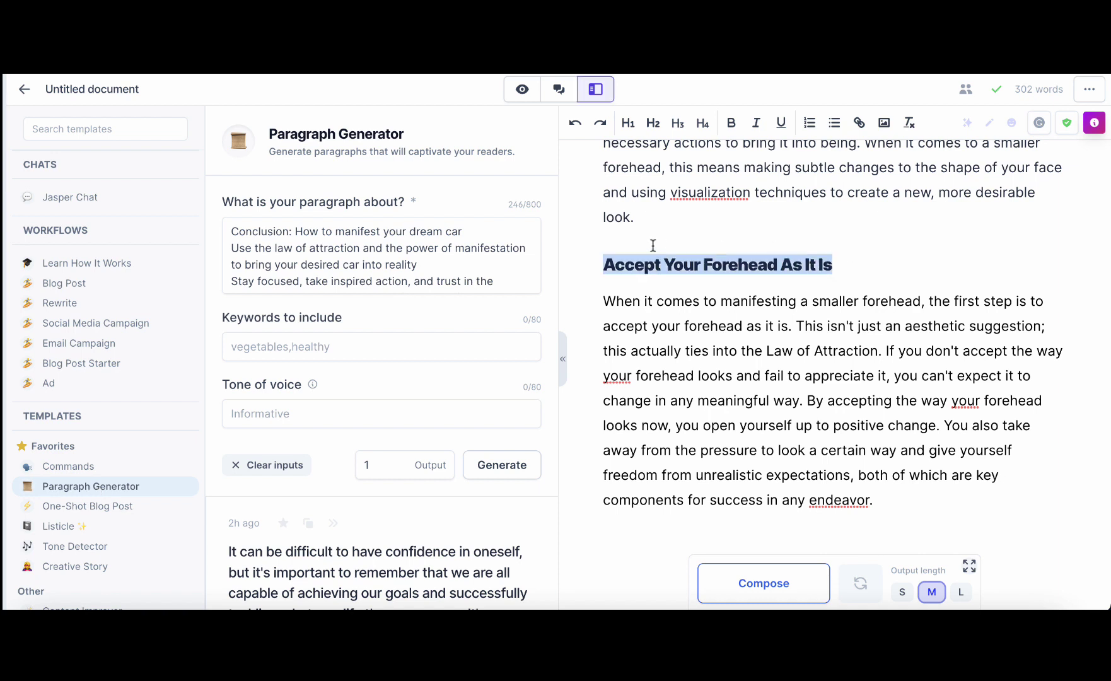
pyautogui.scroll(2, 653, 243)
pyautogui.scroll(5, 653, 246)
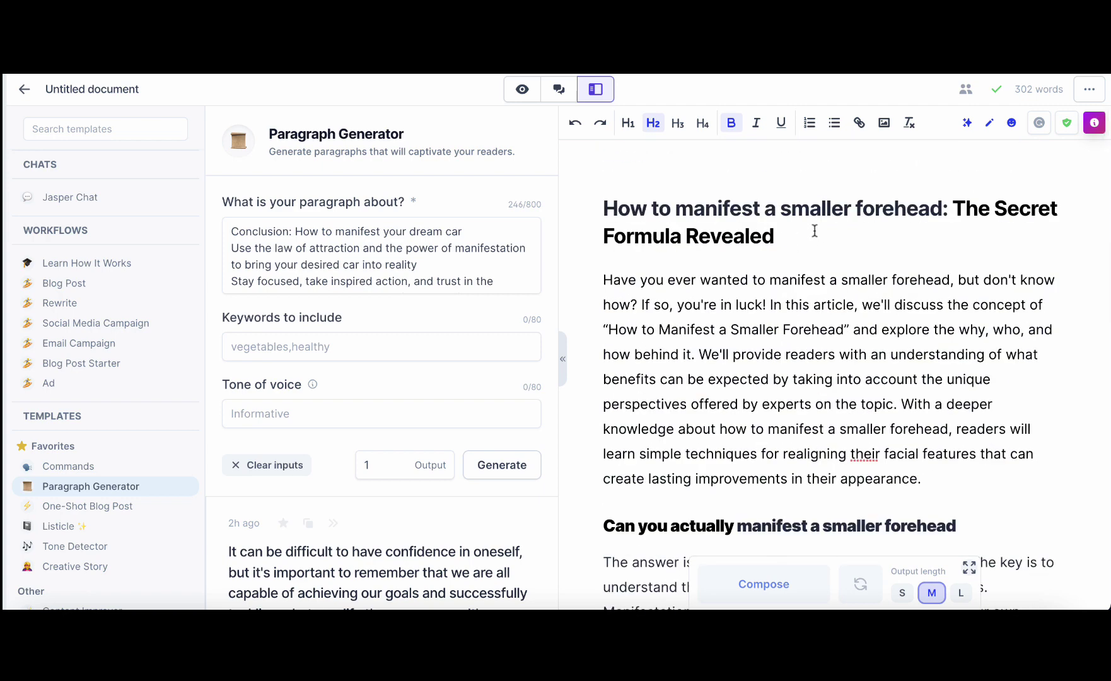
pyautogui.click(941, 204)
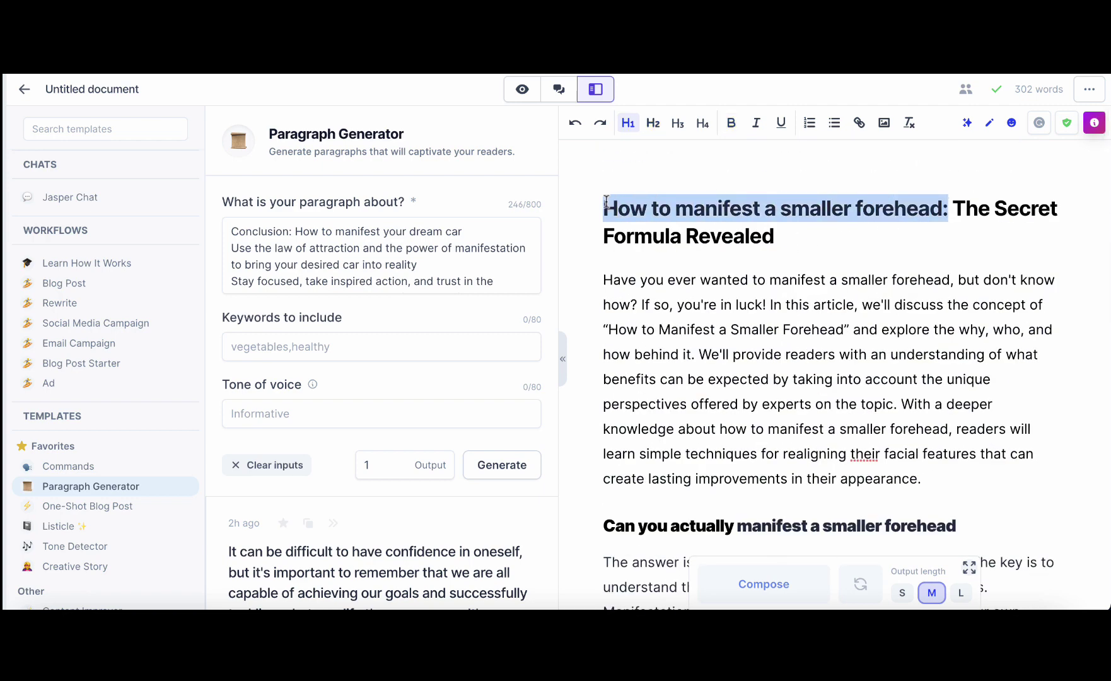
pyautogui.click(338, 270)
pyautogui.hotkey('ctrl', 'a')
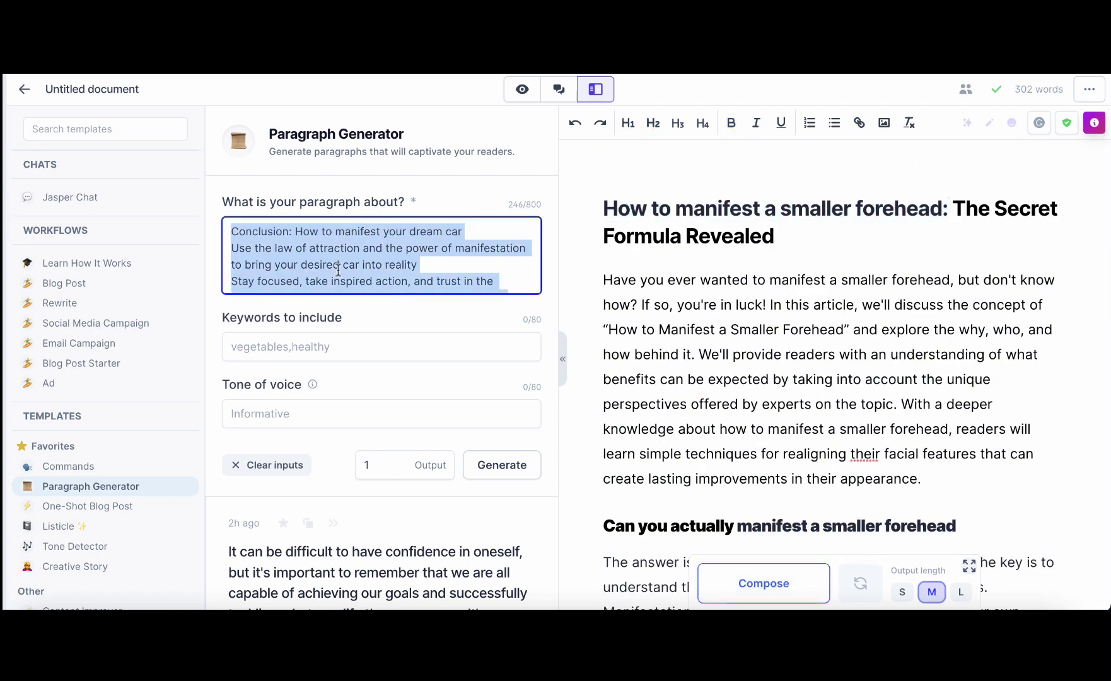
pyautogui.write('How to manifest a smaller forehead:')
# Step: Copy the subheading "Accept Your Forehead As It Is" from the document and append it to the Paragraph Generator topic
pyautogui.scroll(-2, 707, 396)
pyautogui.scroll(-4, 708, 397)
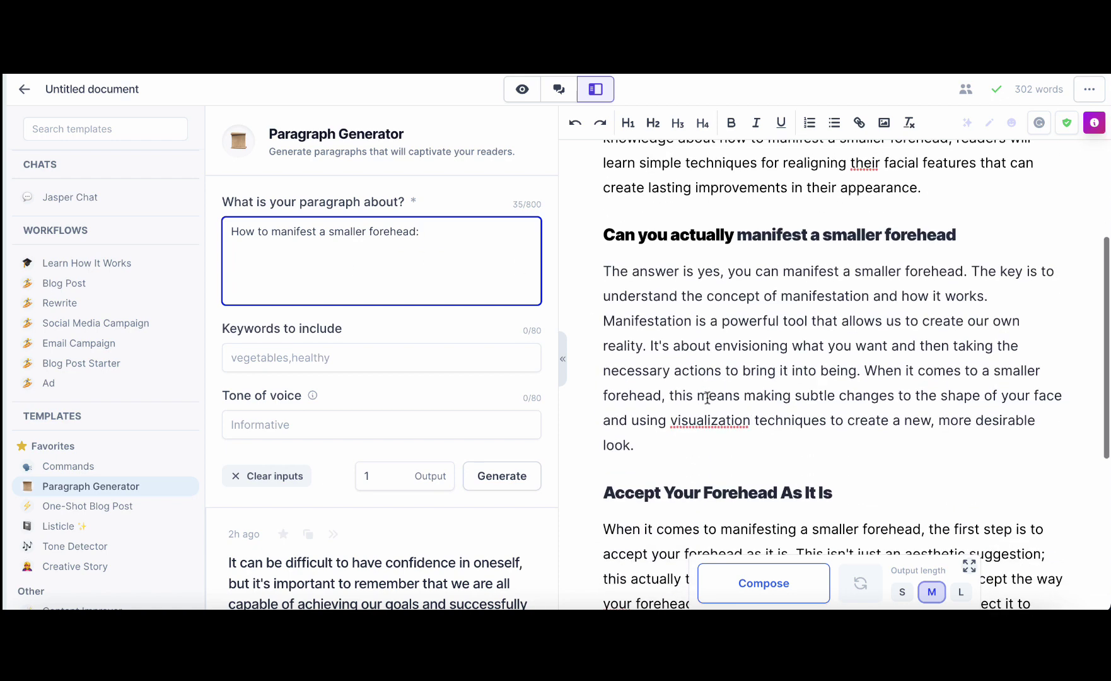
pyautogui.moveTo(852, 444); pyautogui.dragTo(588, 441)
pyautogui.hotkey('ctrl', 'c')
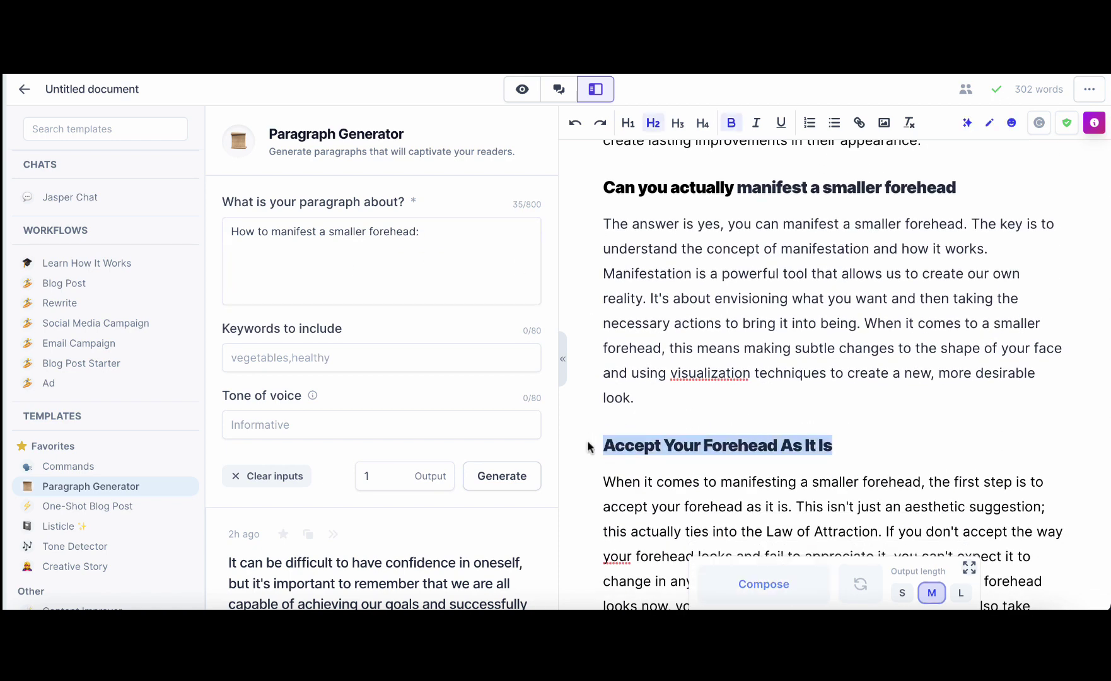
pyautogui.click(440, 238)
pyautogui.hotkey('ctrl', 'v')
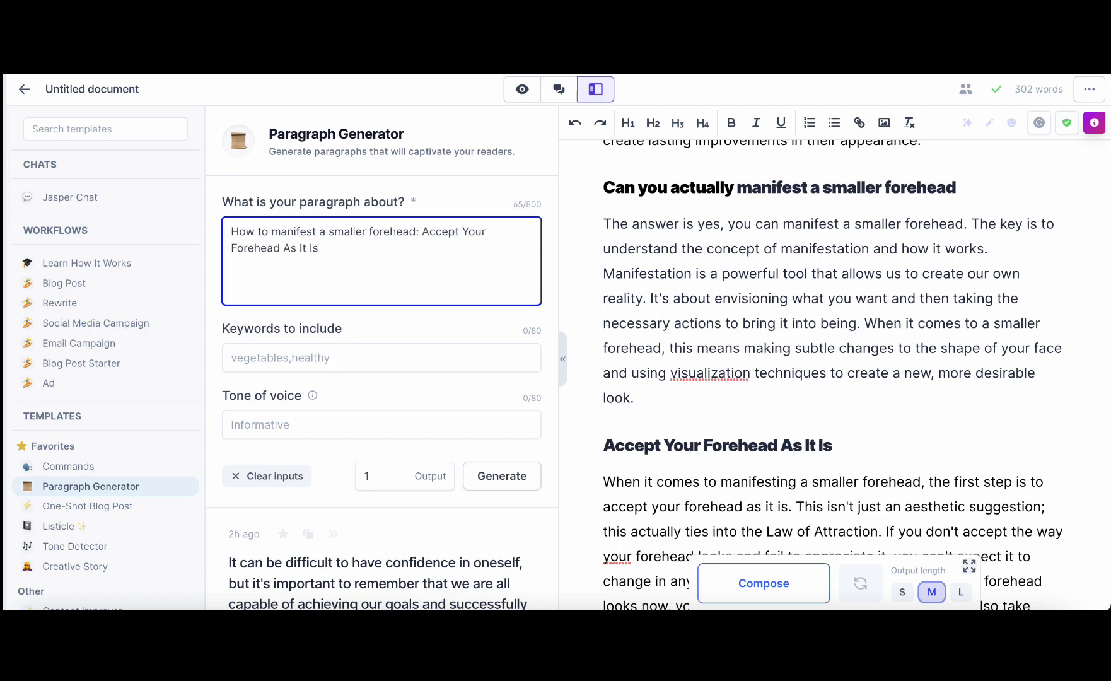
# Step: Copy NeuronWriter's suggested terms "forehead, accept, change, law of attraction, forehead look, look the way" into Paragraph Generator's keywords to include
pyautogui.hotkey('ctrl', 'Tab')
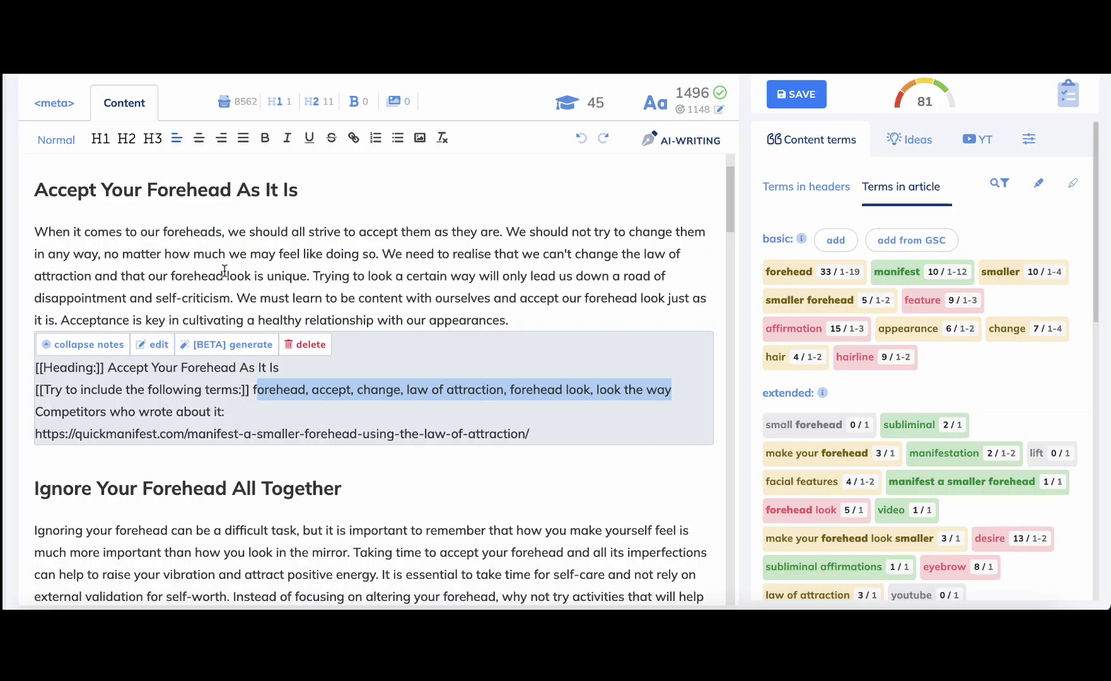
pyautogui.tripleClick(361, 426)
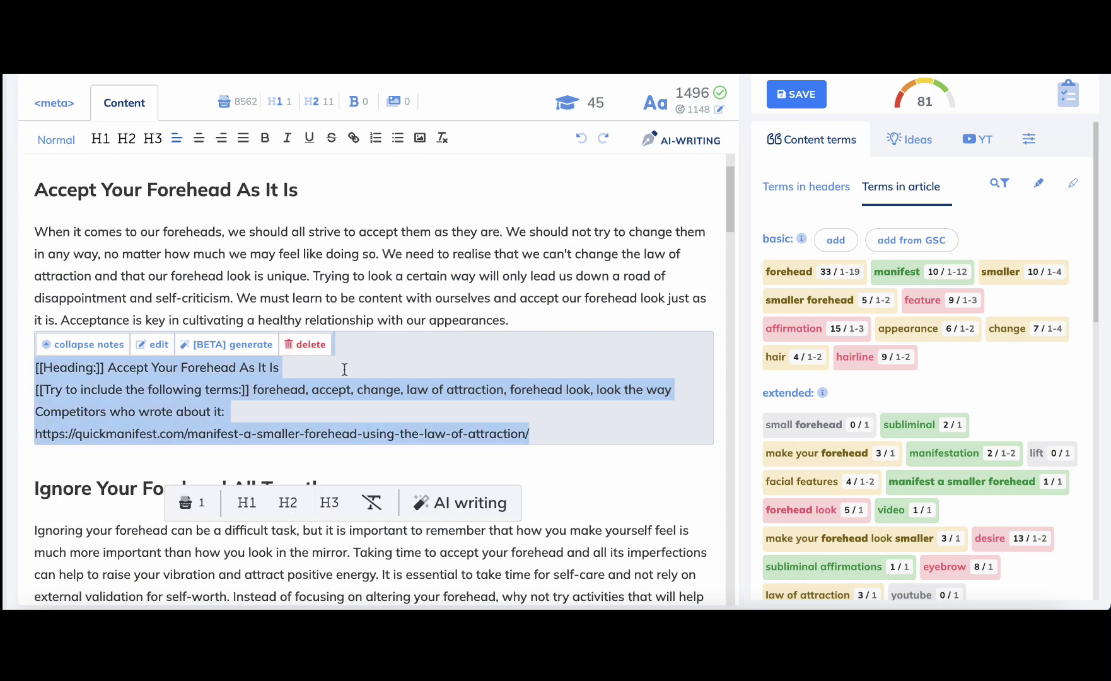
pyautogui.hotkey('ctrl', 'Tab')
pyautogui.click(280, 356)
pyautogui.write('forehead, accept, change, law of attraction, forehead look, look the way')
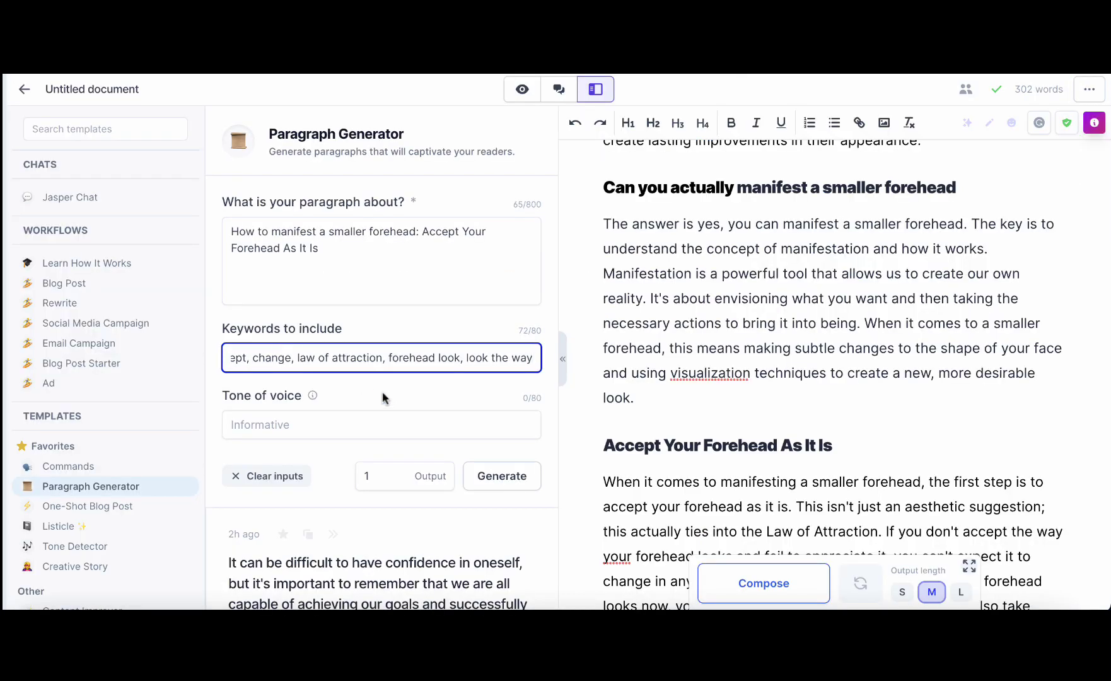
# Step: Generate one paragraph for the "Accept Your Forehead As It Is" topic and copy the new output
pyautogui.scroll(-3, 422, 460)
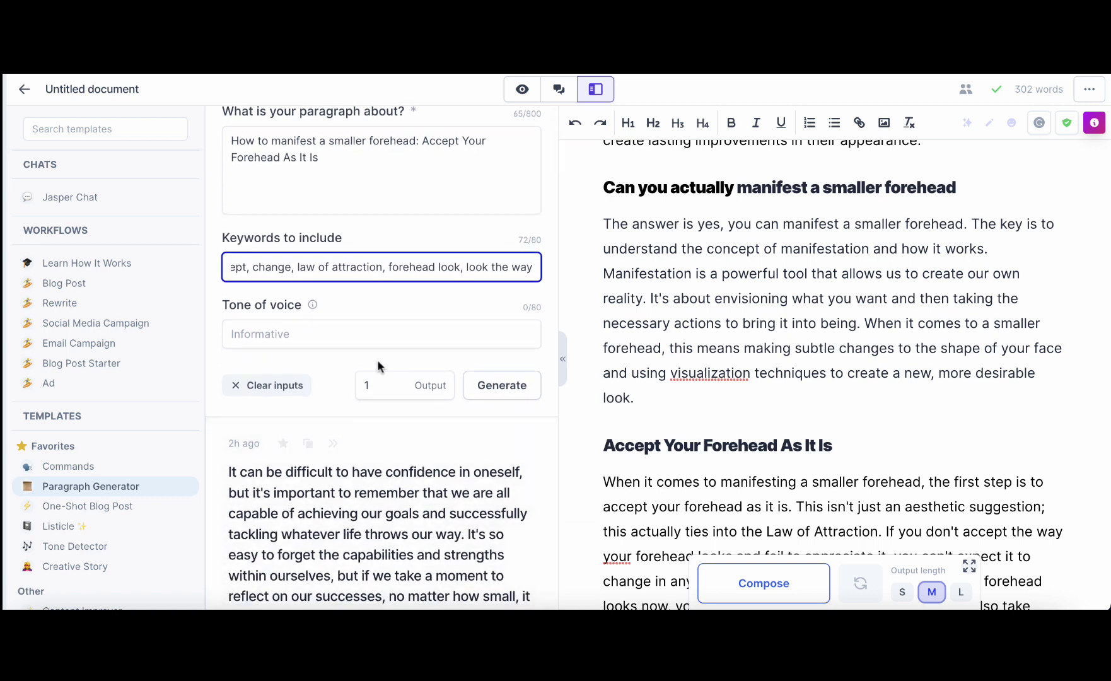
pyautogui.click(514, 386)
pyautogui.click(514, 386)
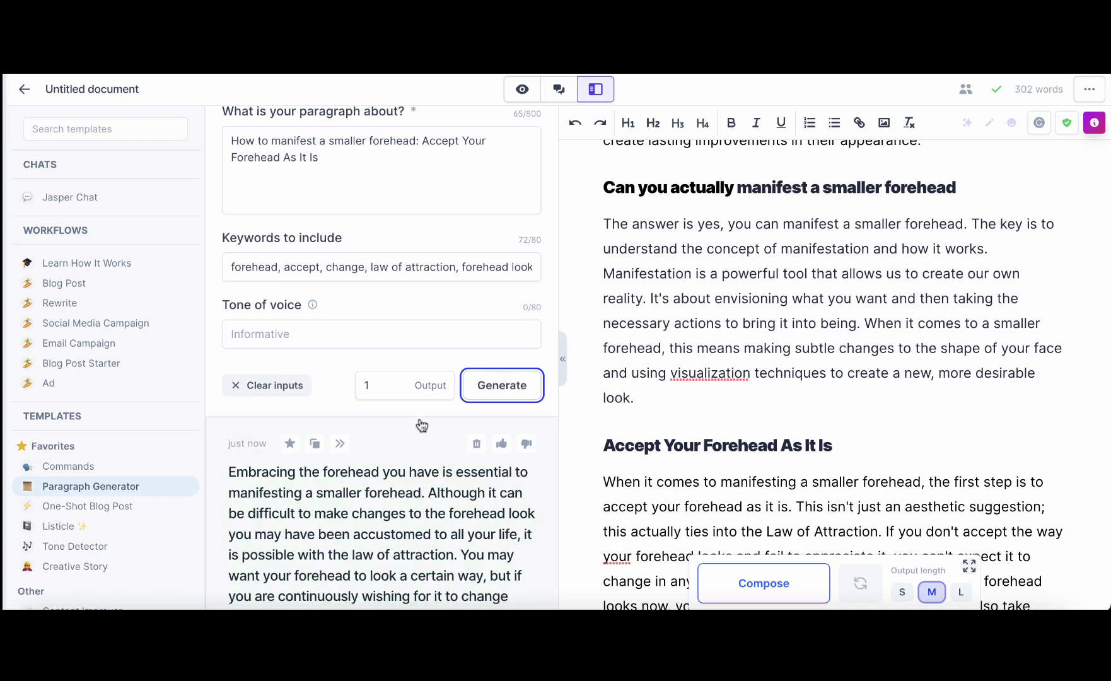
pyautogui.scroll(-2, 422, 426)
pyautogui.click(315, 305)
# Step: Insert the copied Paragraph Generator text below the existing "Accept Your Forehead As It Is" paragraph in the document
pyautogui.scroll(-5, 731, 389)
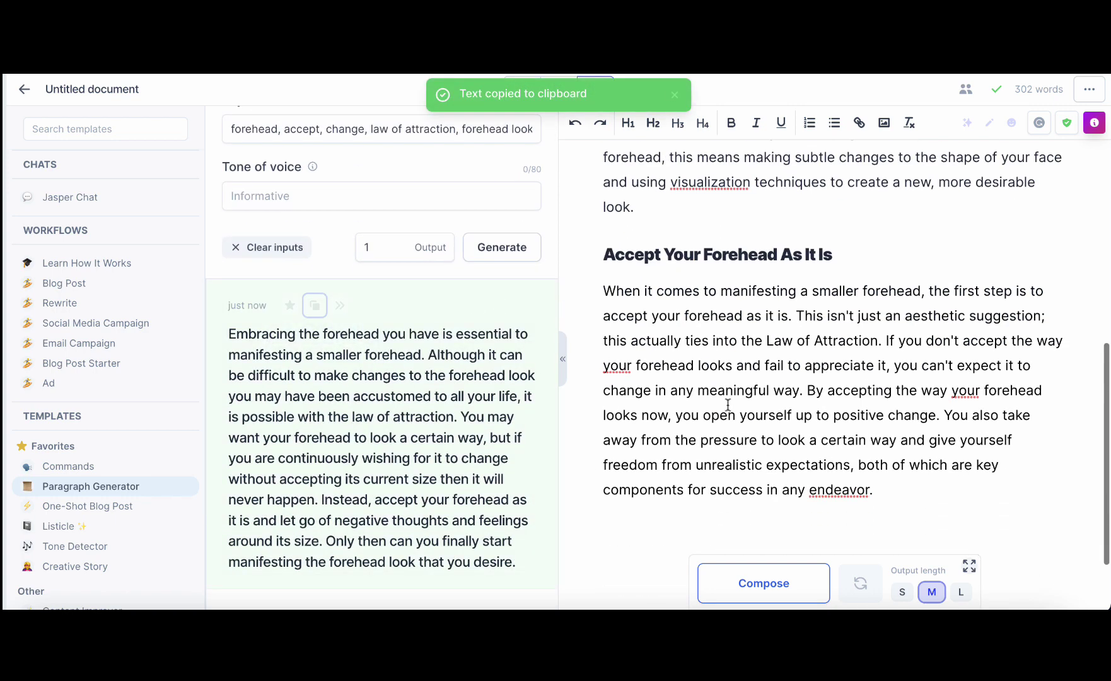
pyautogui.click(929, 395)
pyautogui.press('Return')
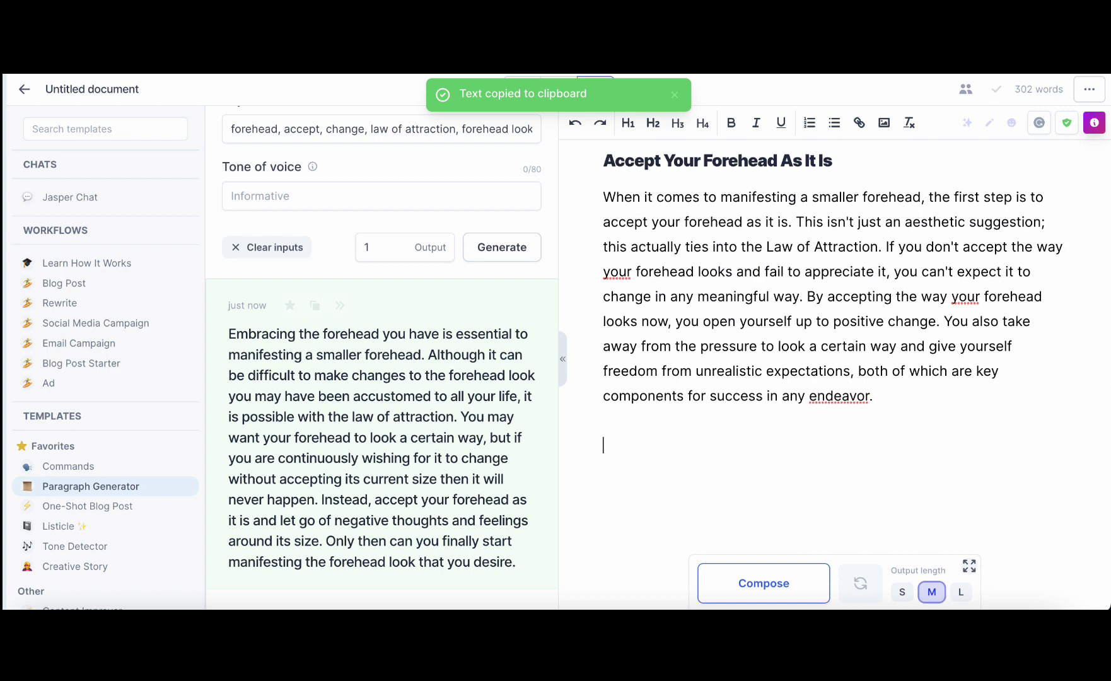
pyautogui.hotkey('ctrl', 'v')
pyautogui.scroll(-2, 885, 391)
pyautogui.scroll(2, 885, 392)
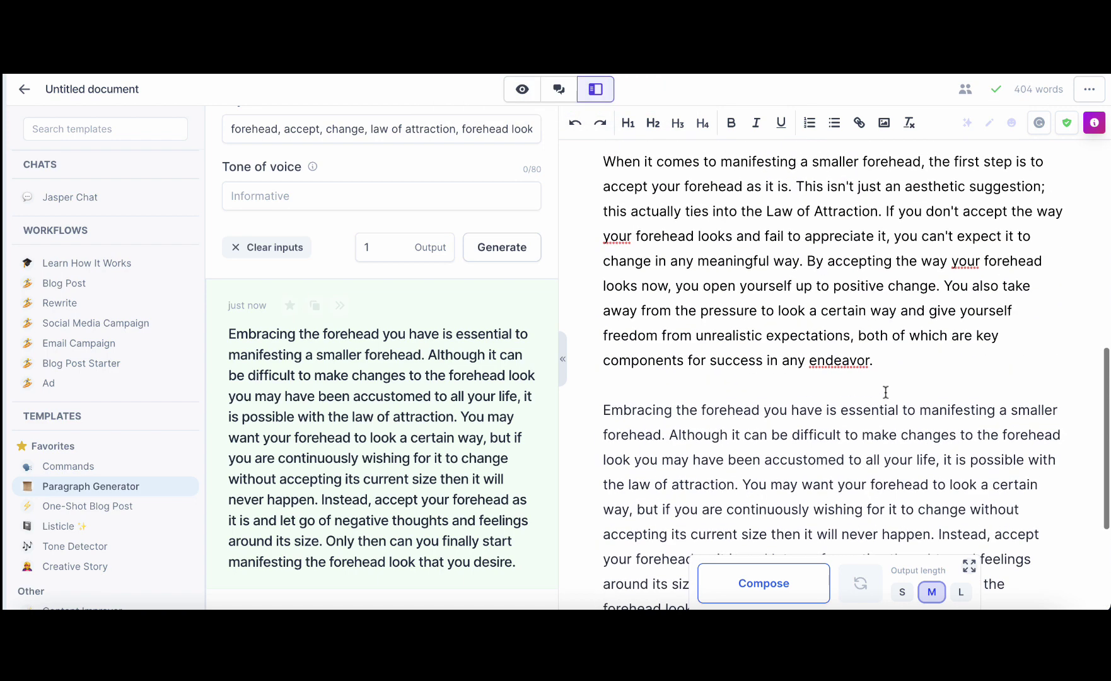
pyautogui.scroll(-2, 885, 393)
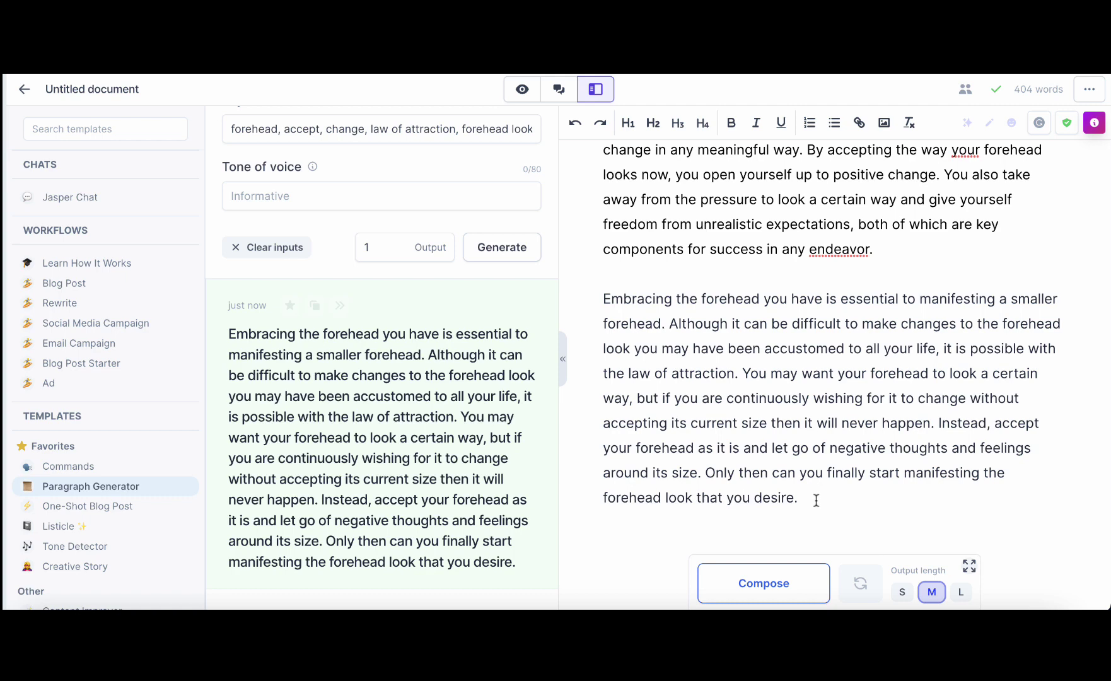
# Step: Delete the added "Embracing the forehead you have" paragraph from the end of the document
pyautogui.moveTo(816, 500); pyautogui.dragTo(595, 297)
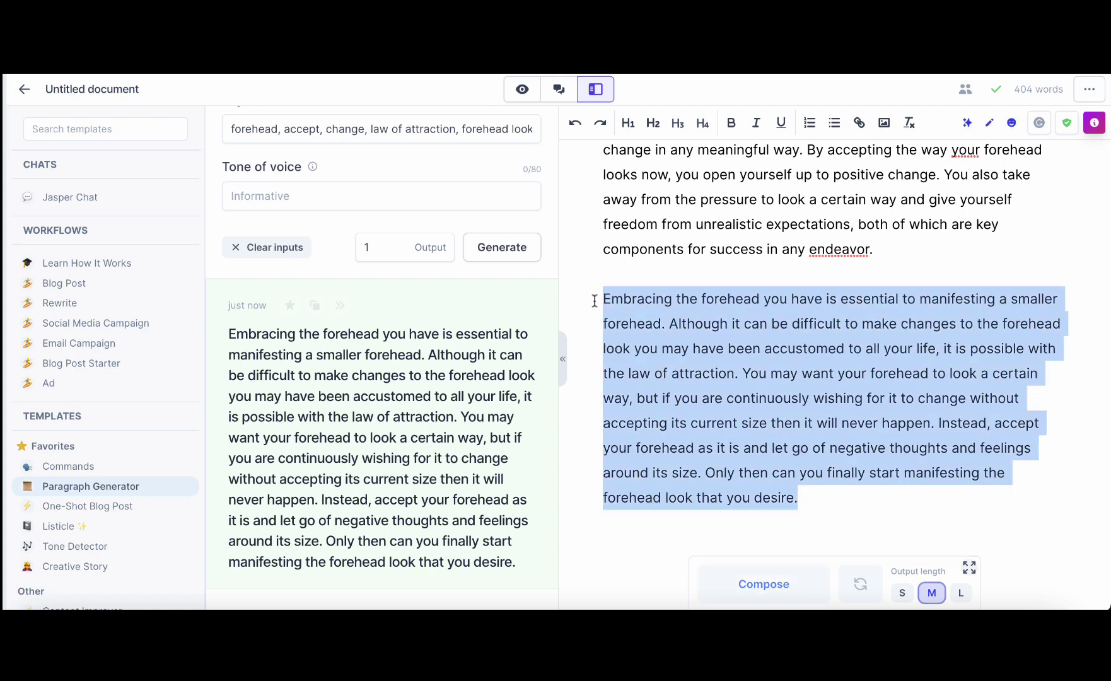
pyautogui.press('BackSpace')
pyautogui.scroll(3, 595, 297)
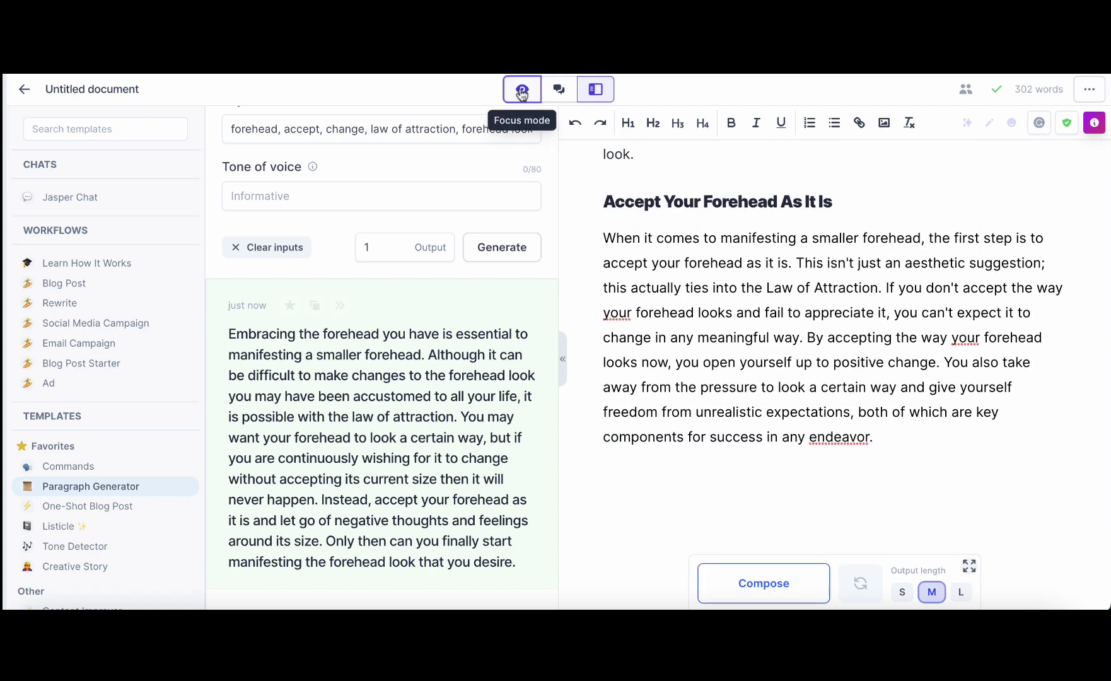
# Step: Switch to focus mode and review the finished article "How To Manifest A Smaller Forehead! Is it Possible?" down to its conclusion
pyautogui.click(522, 89)
pyautogui.click(558, 89)
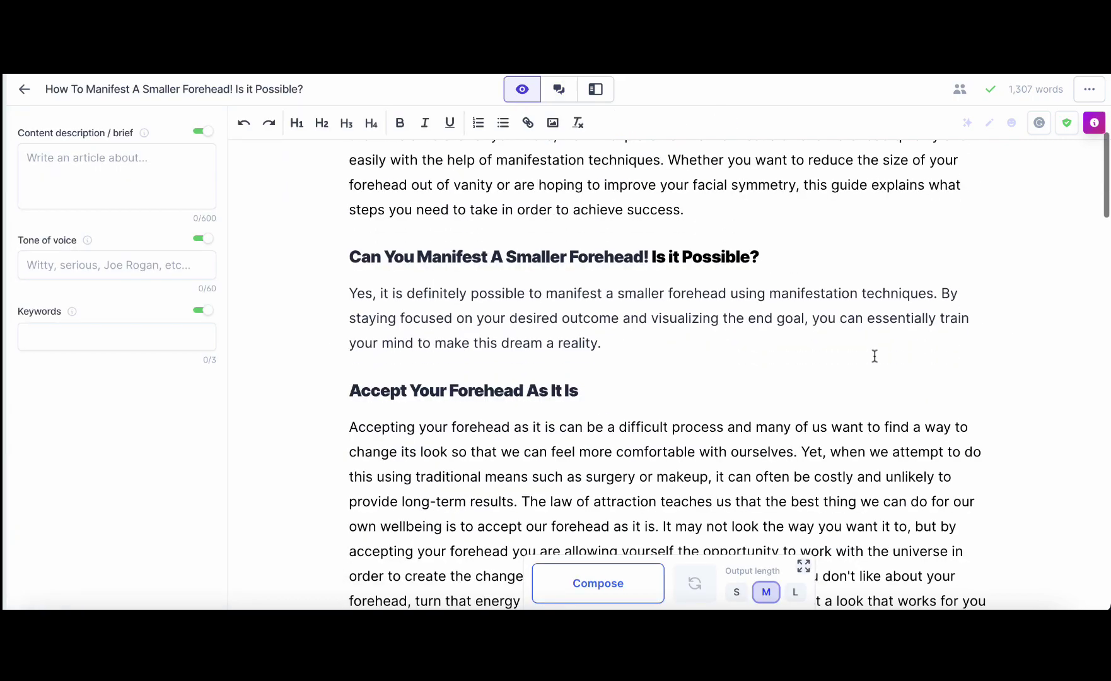
pyautogui.scroll(-7, 874, 355)
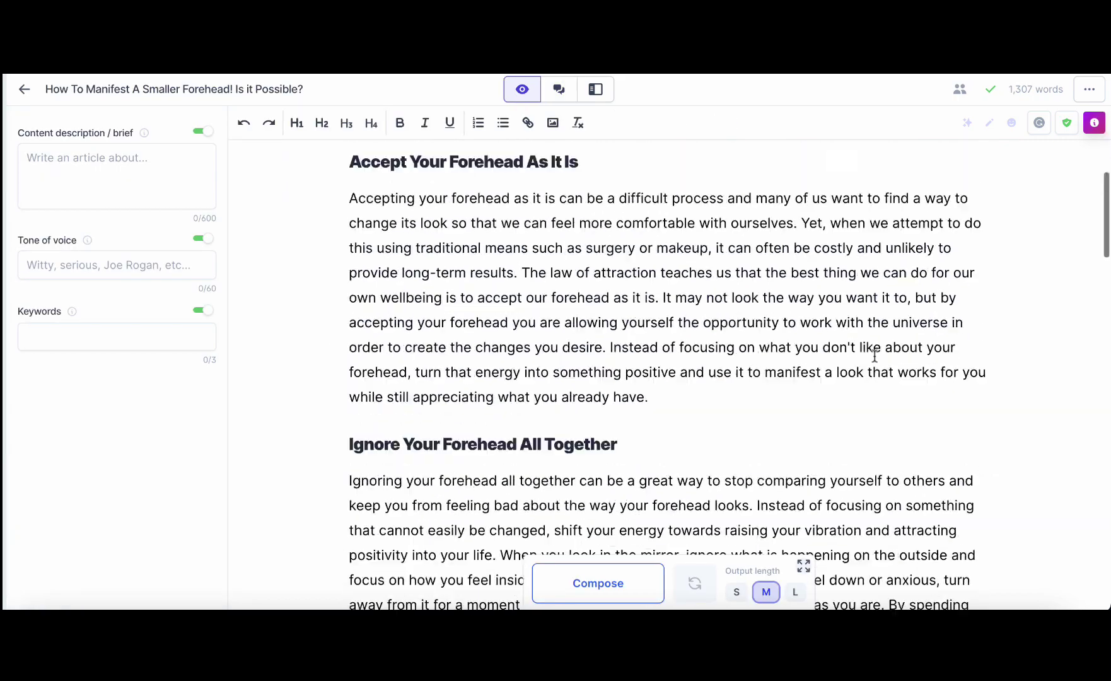
pyautogui.scroll(-20, 875, 357)
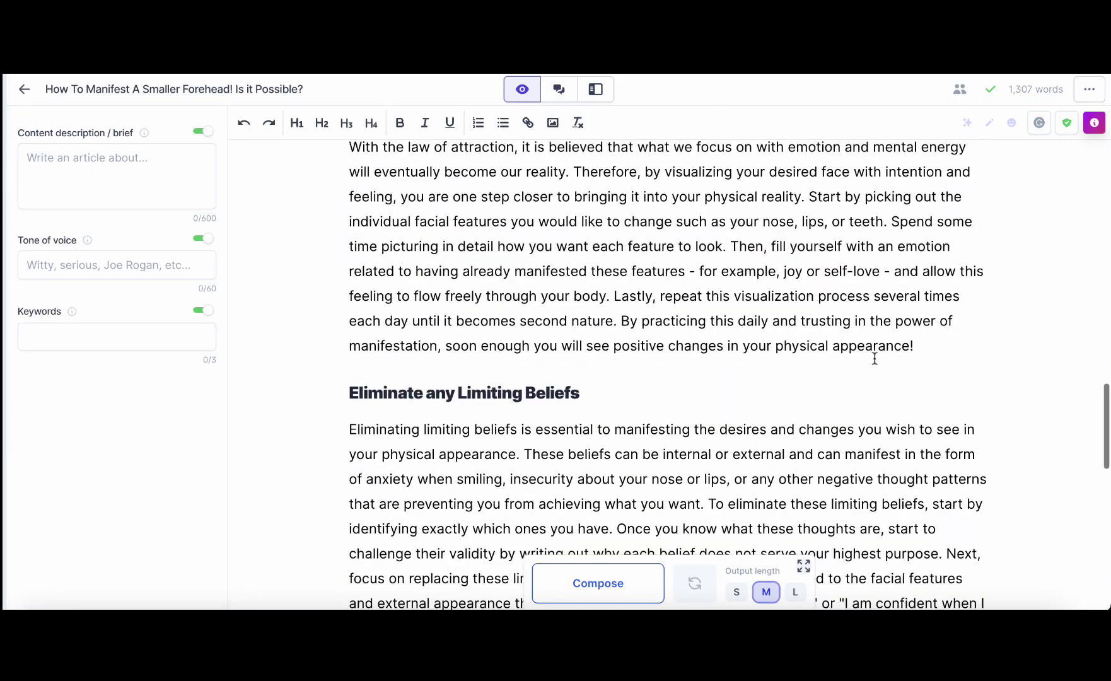
pyautogui.scroll(-10, 874, 358)
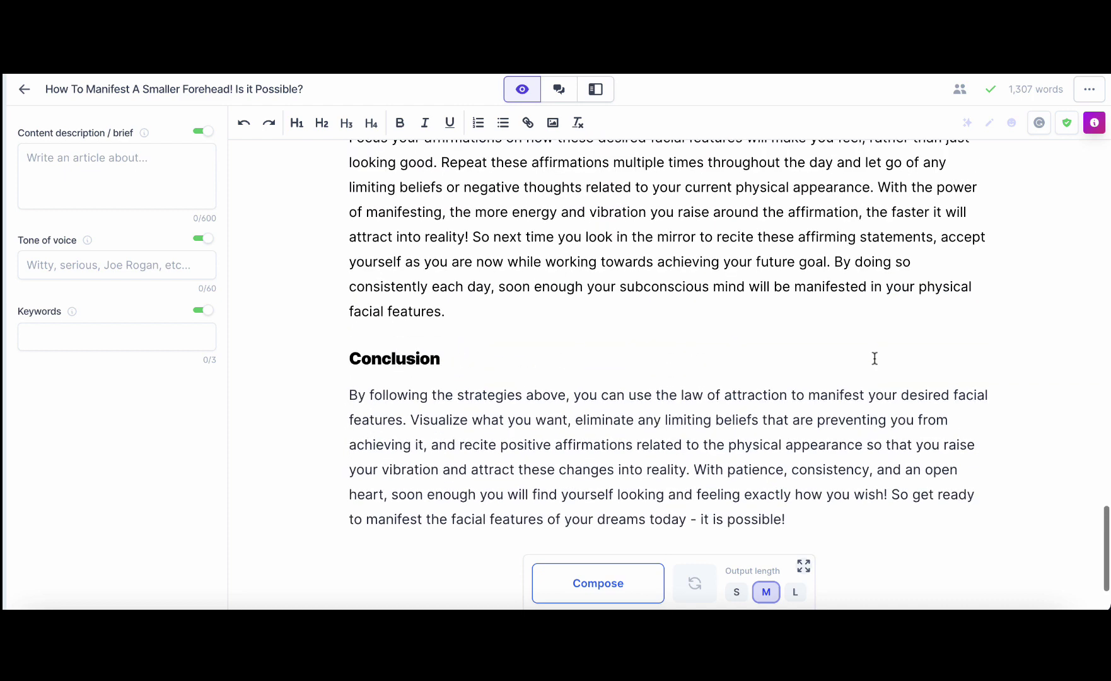
# Step: Copy the entire finished article and replace all the content in the NeuronWriter editor with it
pyautogui.hotkey('ctrl', 'a')
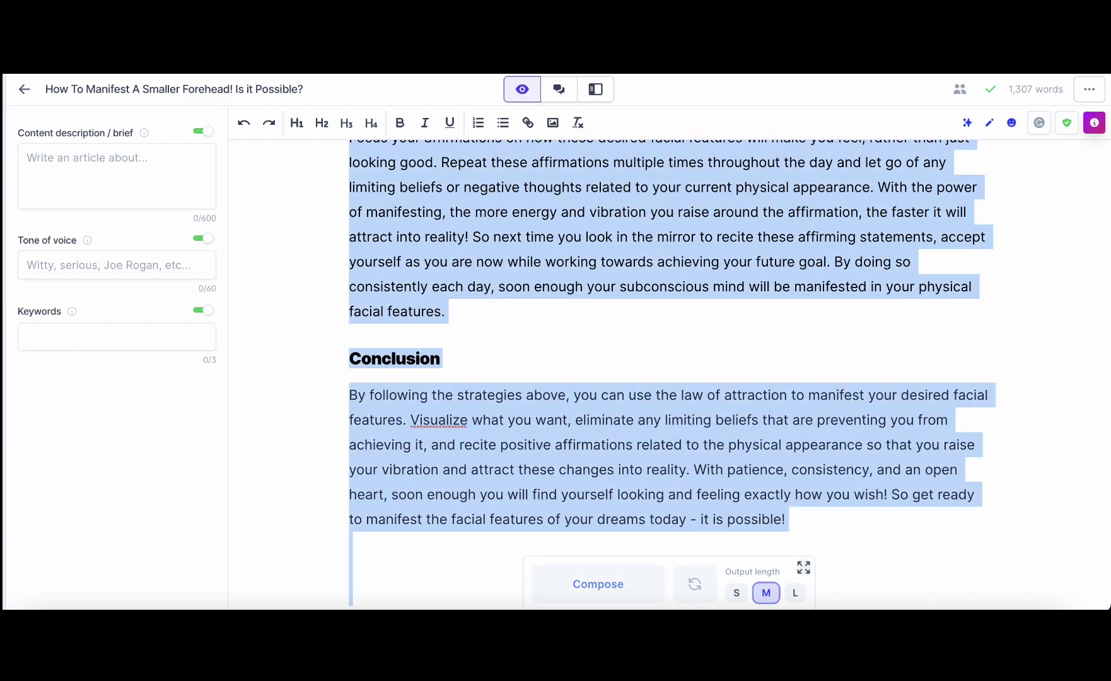
pyautogui.hotkey('alt', 'Tab')
pyautogui.hotkey('ctrl', 'a')
pyautogui.hotkey('ctrl', 'v')
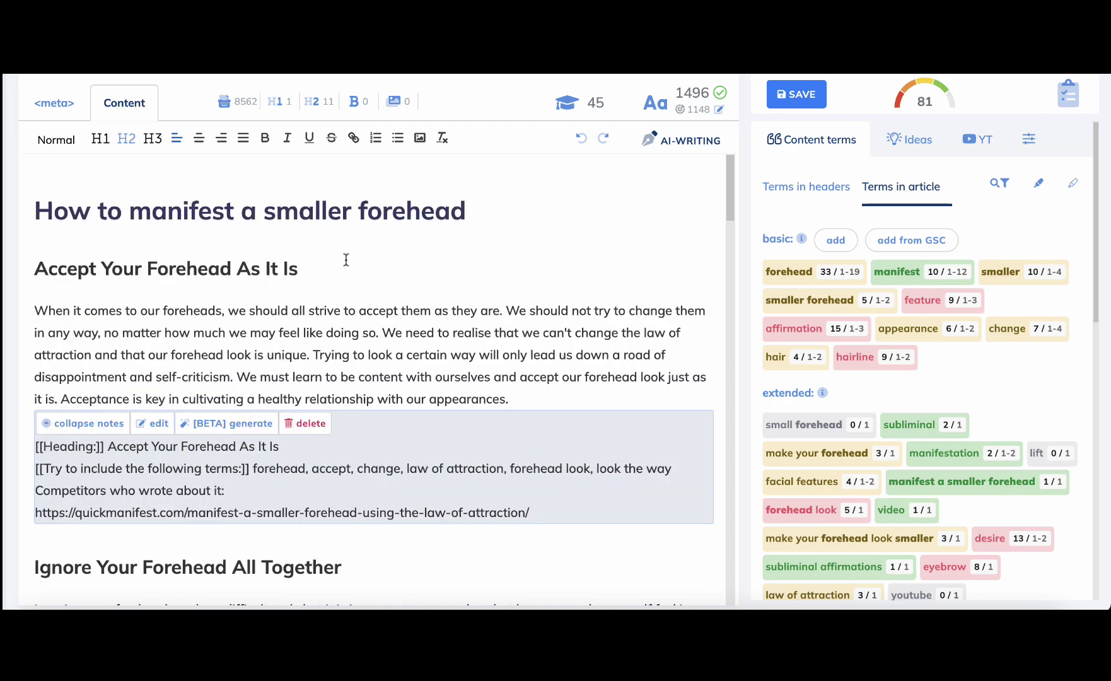
# Step: Remove the extra blank lines above the section headings, from "Ignore Your Forehead All Together" down to the conclusion
pyautogui.click(36, 475)
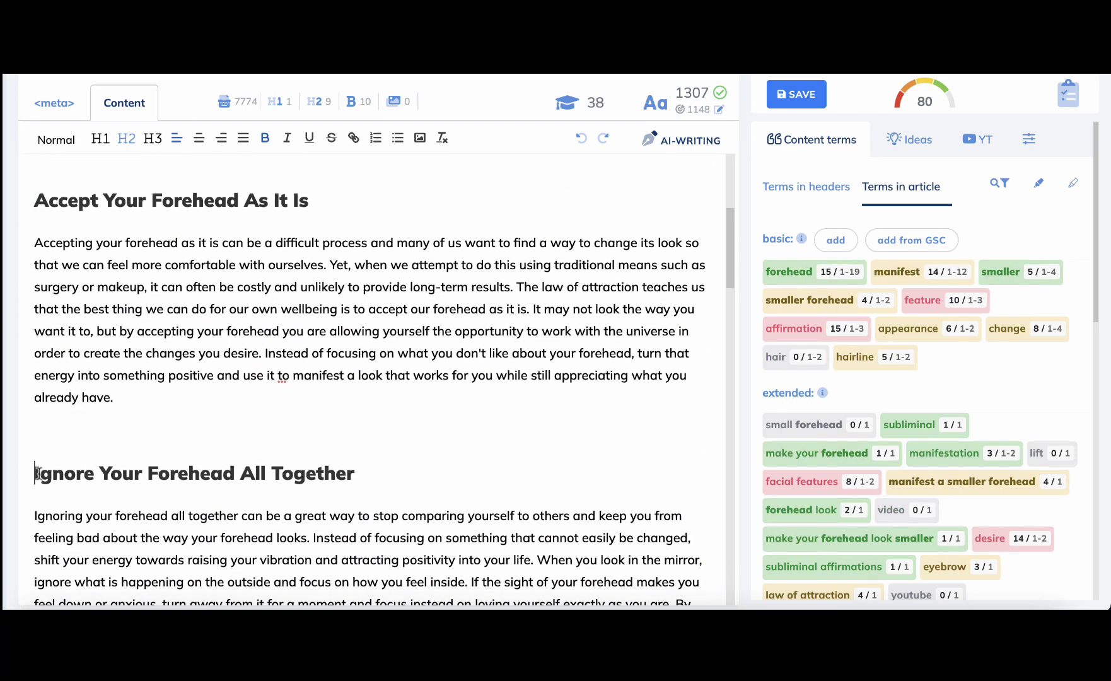
pyautogui.press('BackSpace')
pyautogui.scroll(-3, 100, 473)
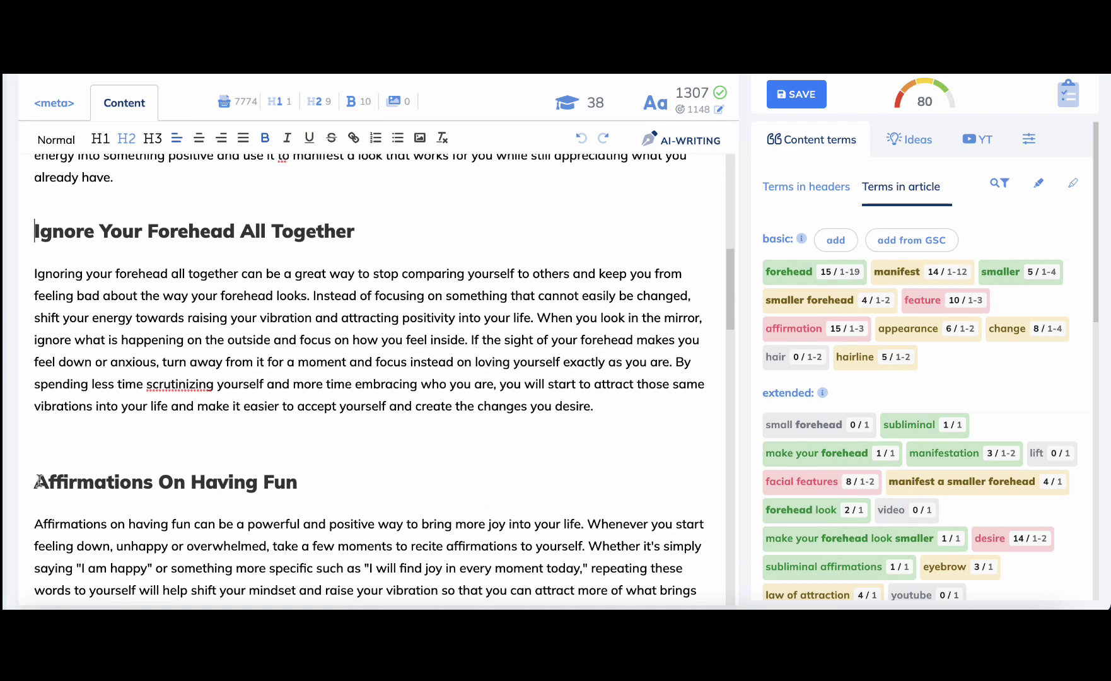
pyautogui.click(36, 483)
pyautogui.press('BackSpace')
pyautogui.scroll(-3, 186, 437)
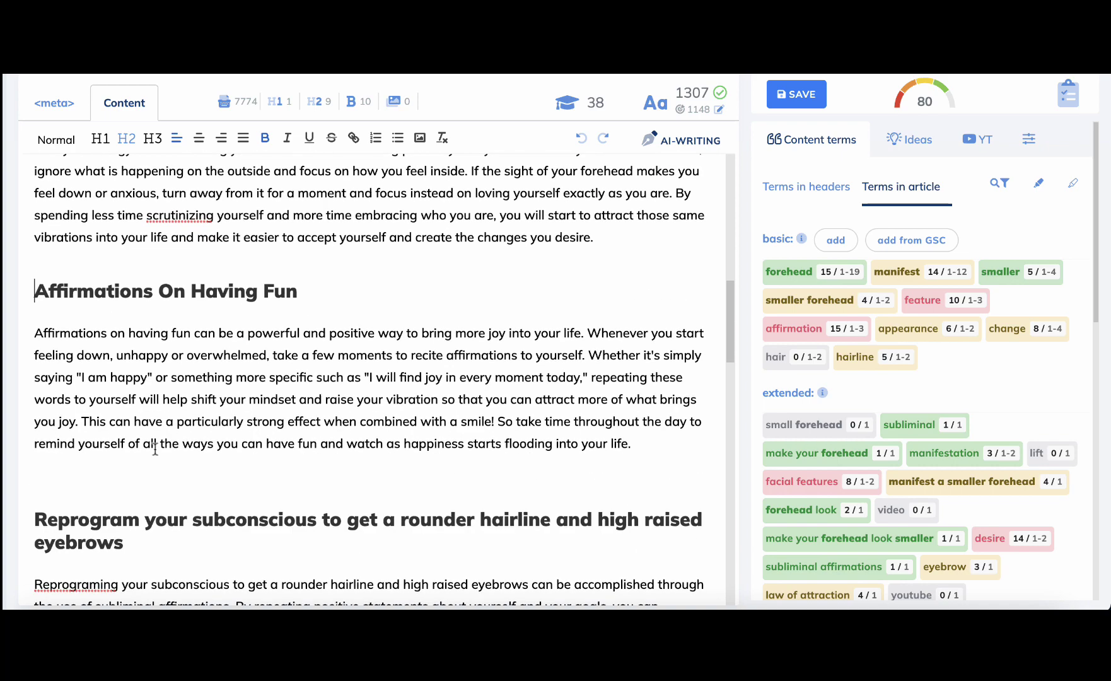
pyautogui.click(36, 518)
pyautogui.press('BackSpace')
pyautogui.scroll(-5, 189, 469)
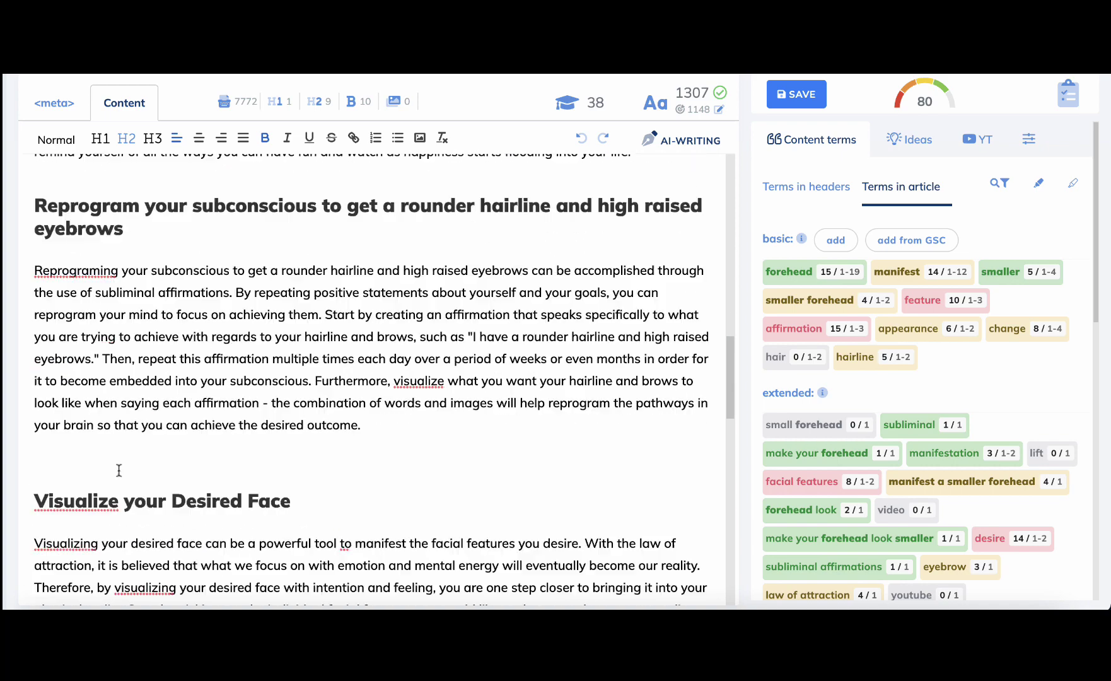
pyautogui.click(34, 449)
pyautogui.press('BackSpace')
pyautogui.scroll(-5, 285, 404)
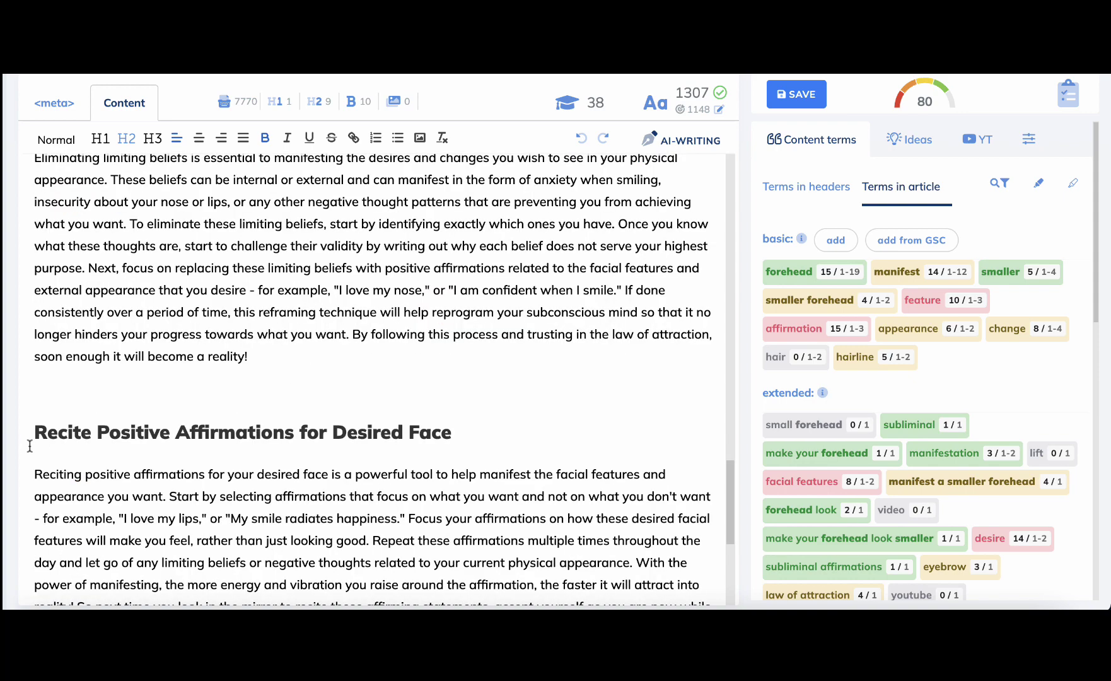
pyautogui.click(34, 431)
pyautogui.press('BackSpace')
pyautogui.scroll(-5, 200, 398)
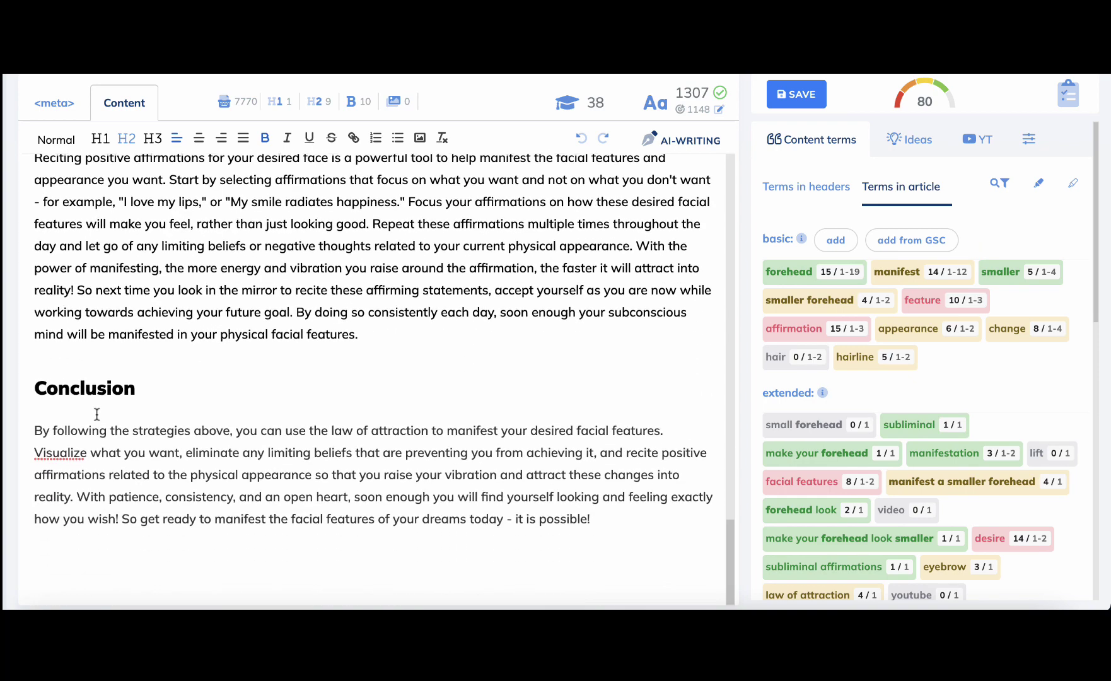
# Step: Return to the start of the article and review its content score, word count and term usage
pyautogui.scroll(20, 423, 520)
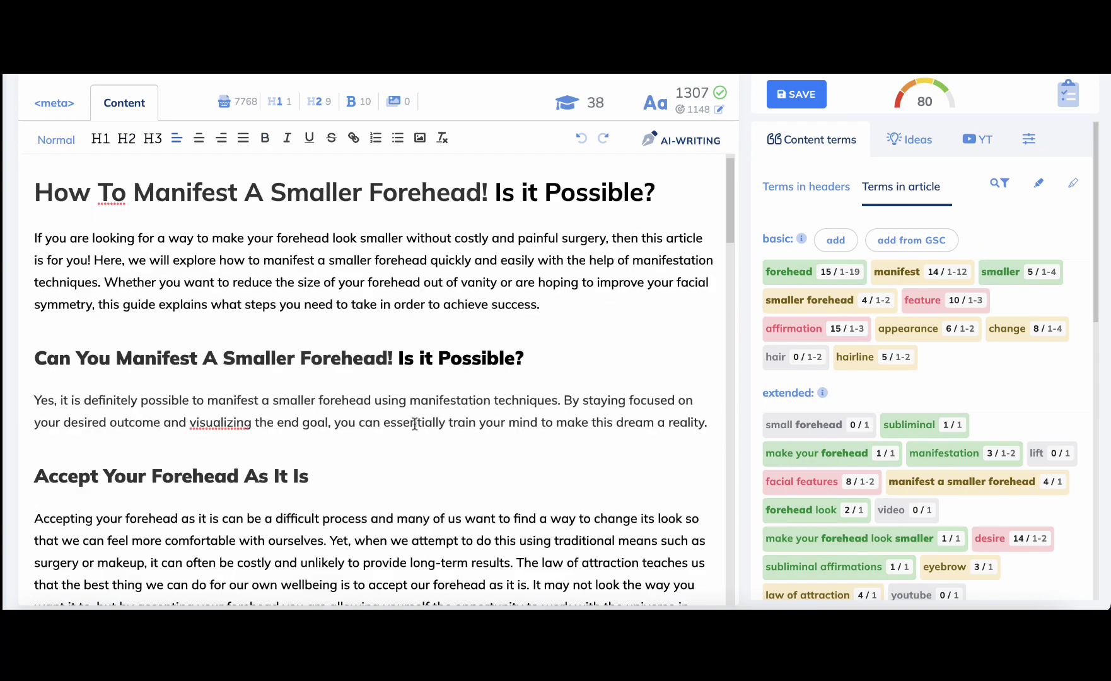
pyautogui.scroll(1, 414, 424)
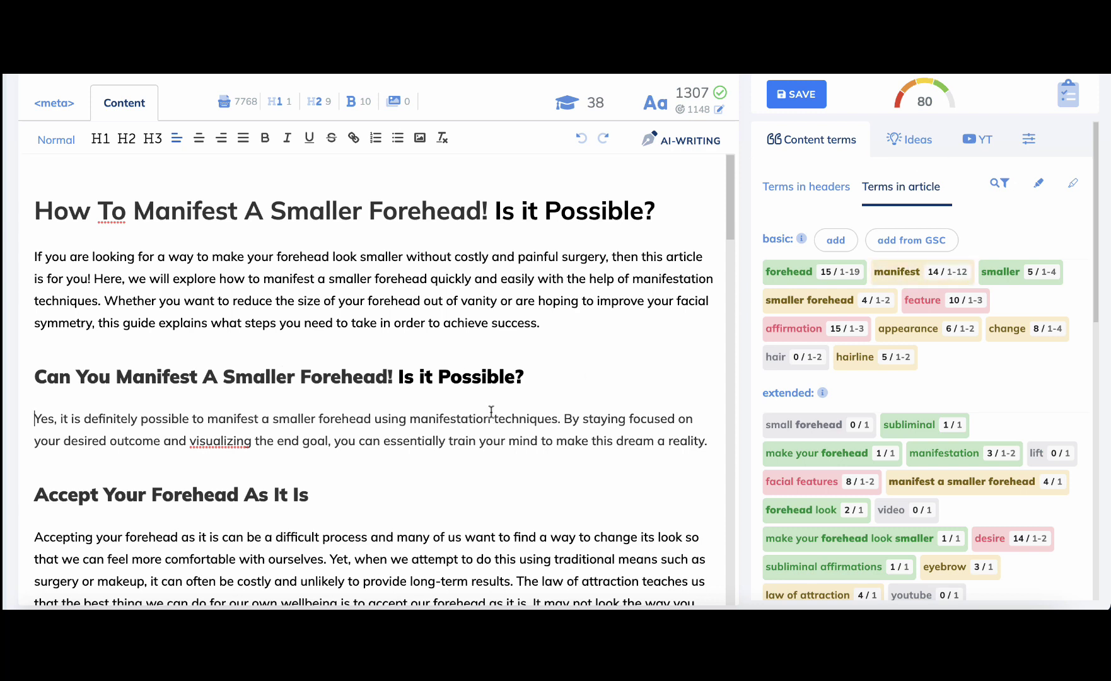
pyautogui.scroll(4, 932, 372)
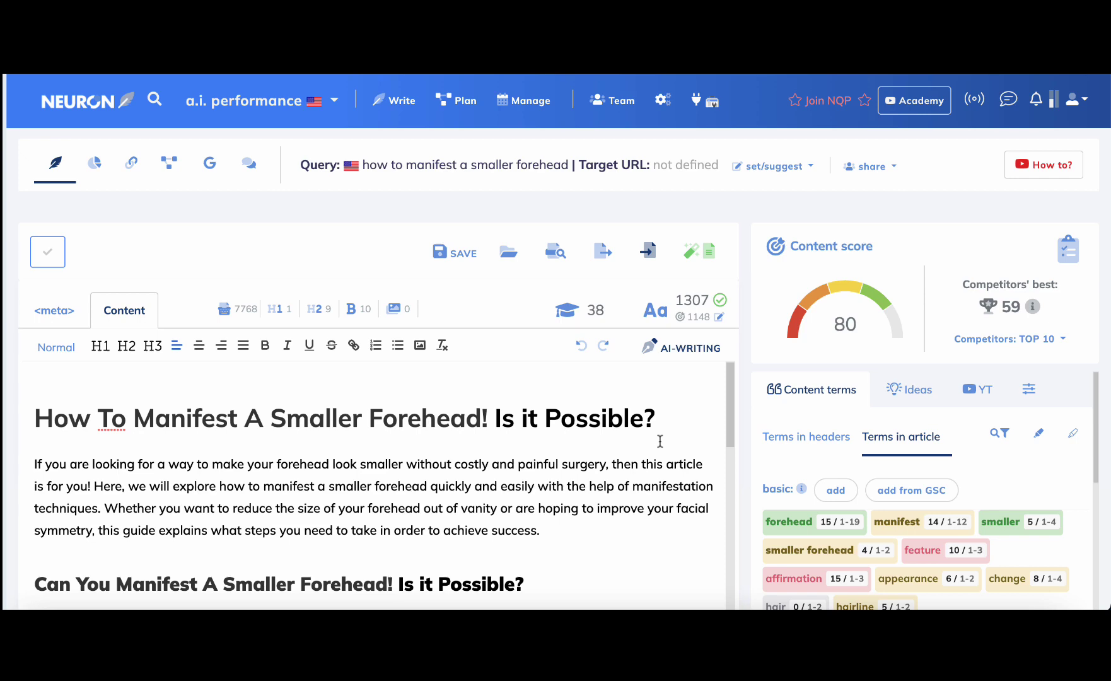
pyautogui.scroll(-4, 659, 441)
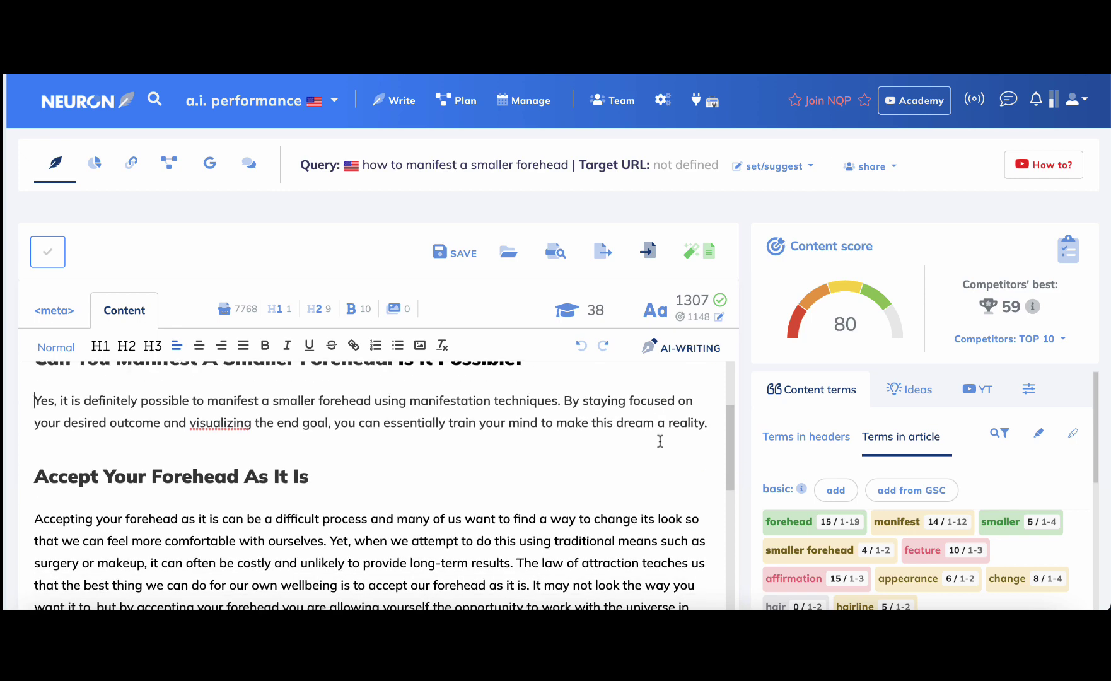
pyautogui.scroll(3, 660, 441)
pyautogui.scroll(2, 659, 442)
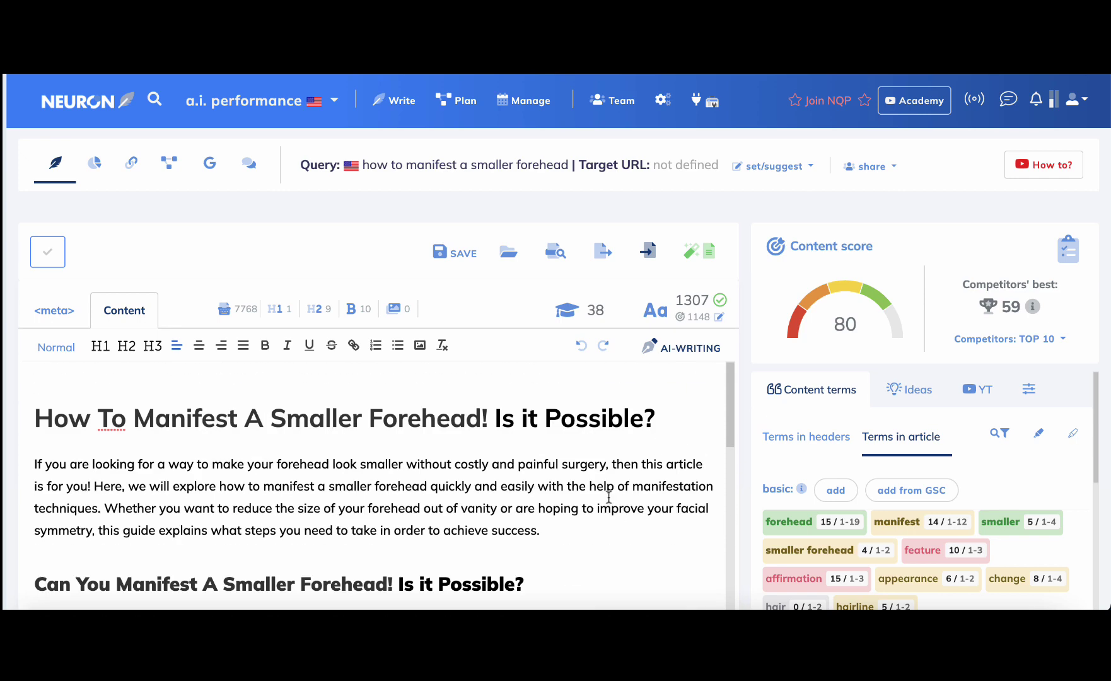